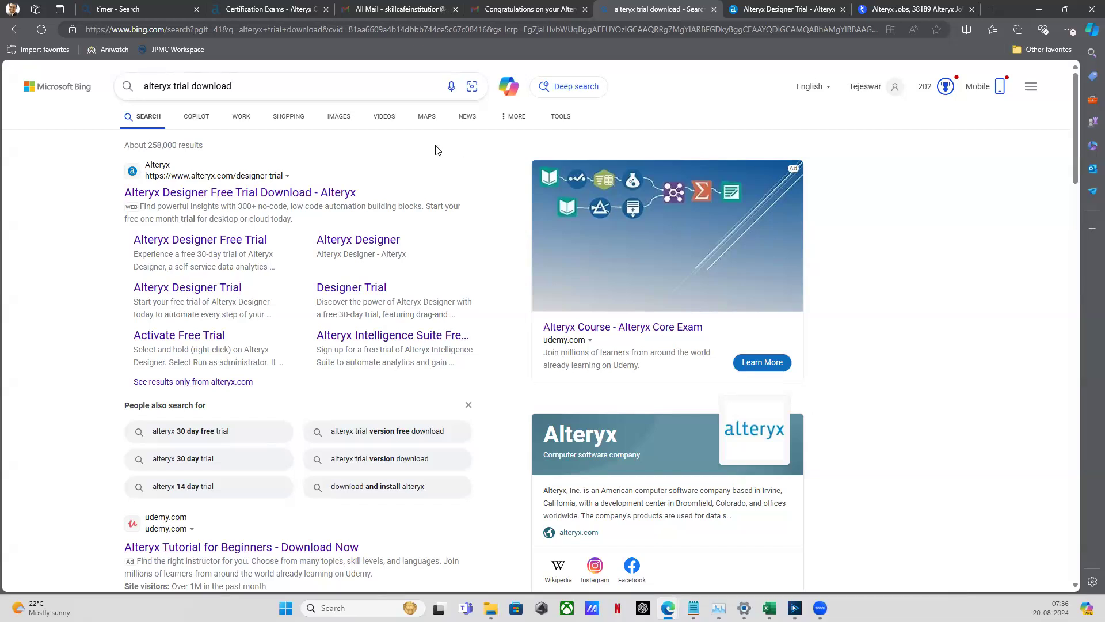
Open the Alteryx Designer free-trial download result and look over the page
click(294, 194)
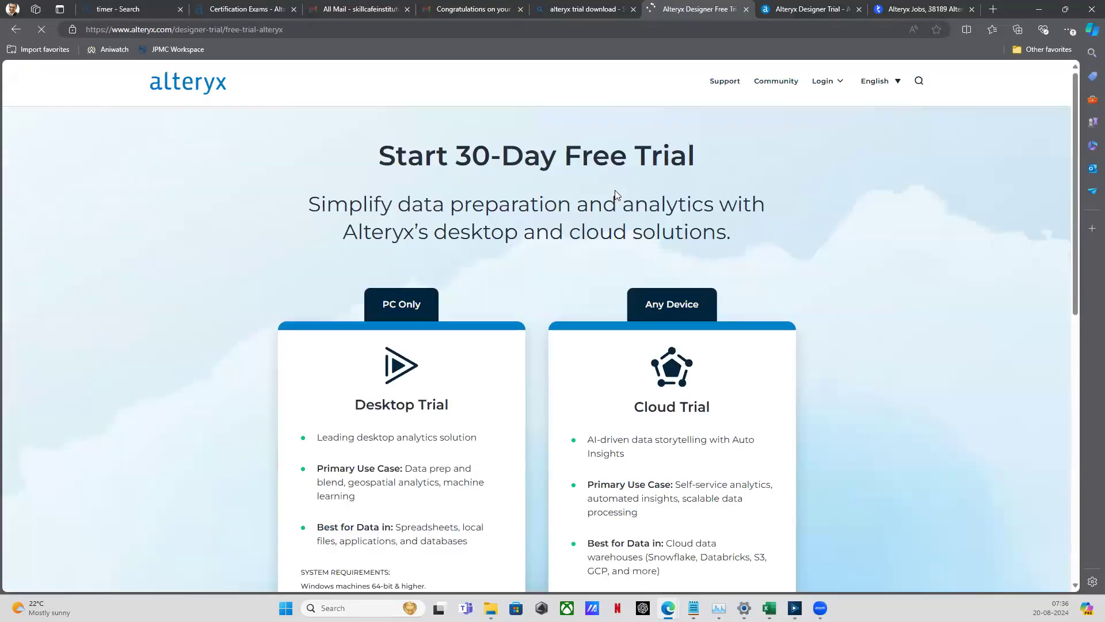
scroll(617, 192, down, 6)
click(529, 30)
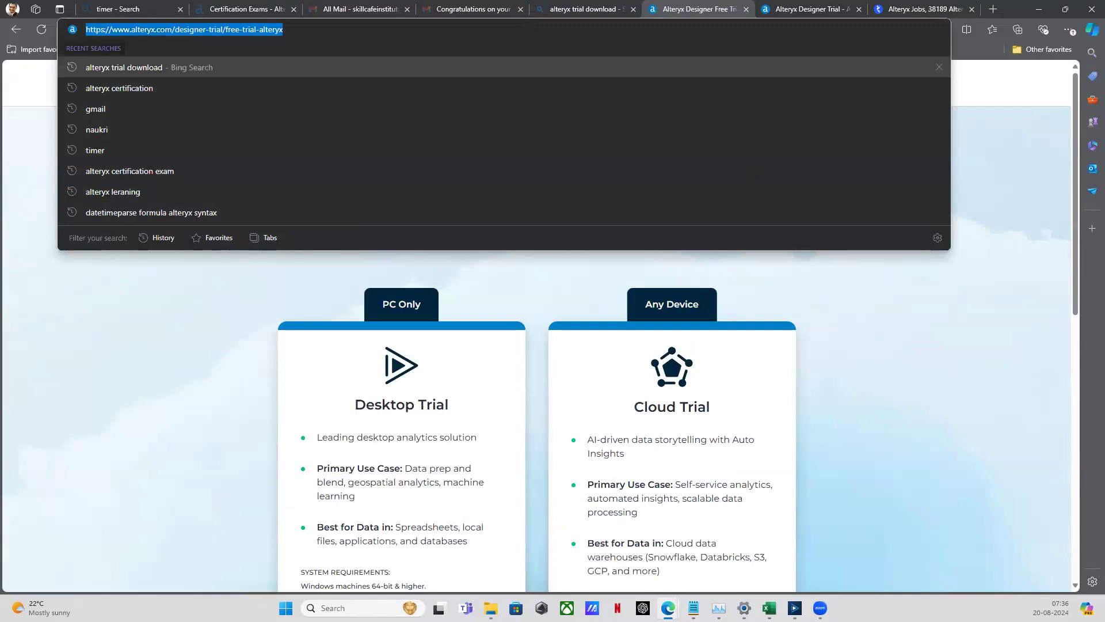
key(Escape)
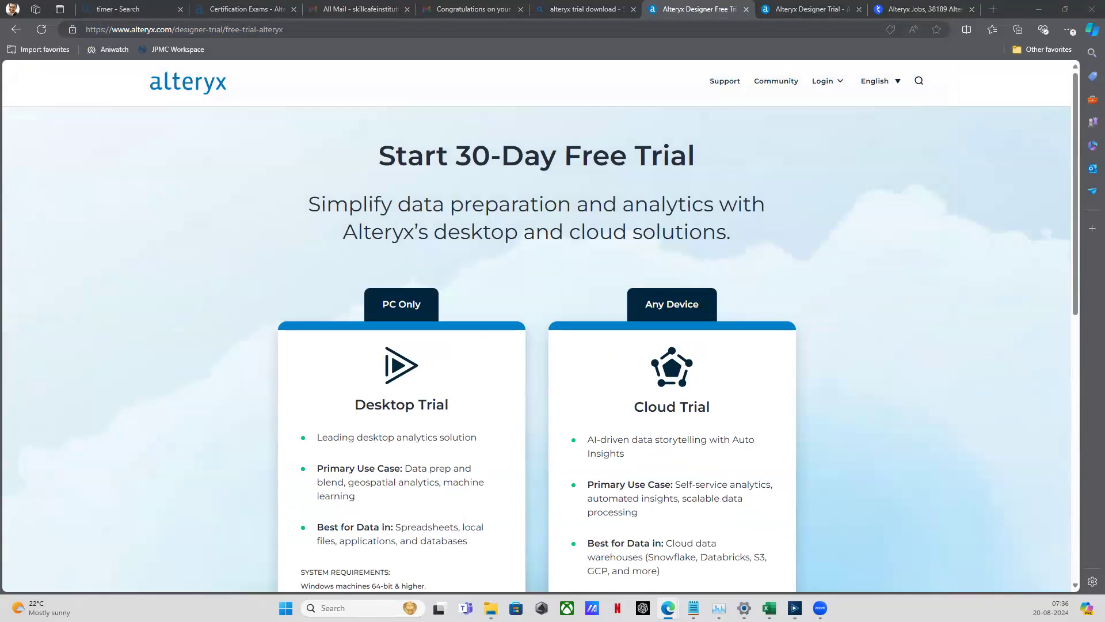
scroll(526, 395, down, 6)
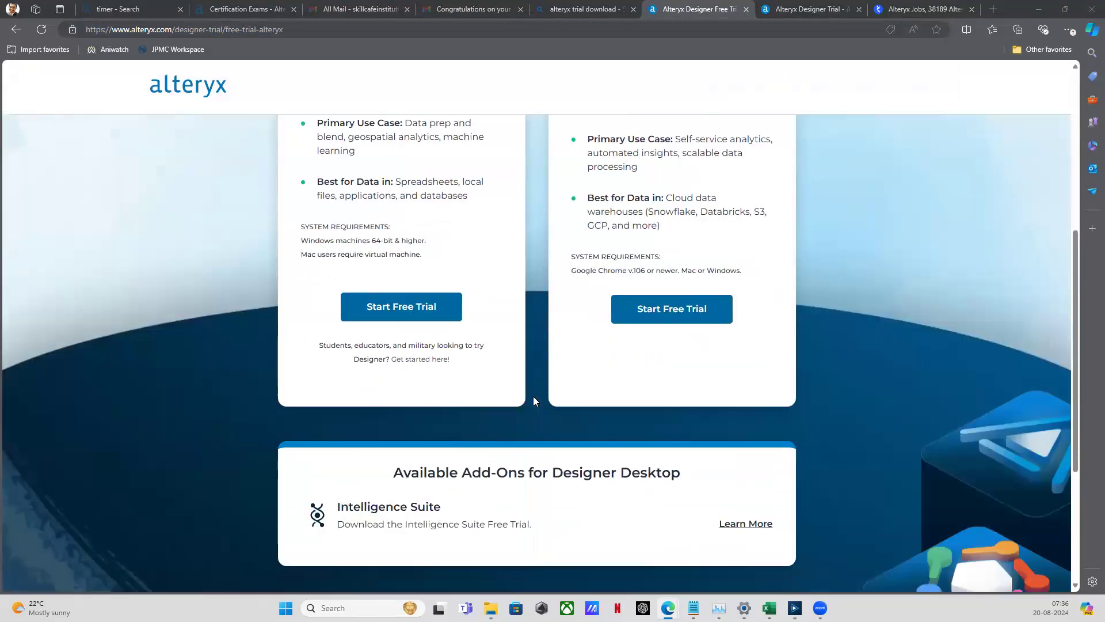
scroll(432, 358, up, 3)
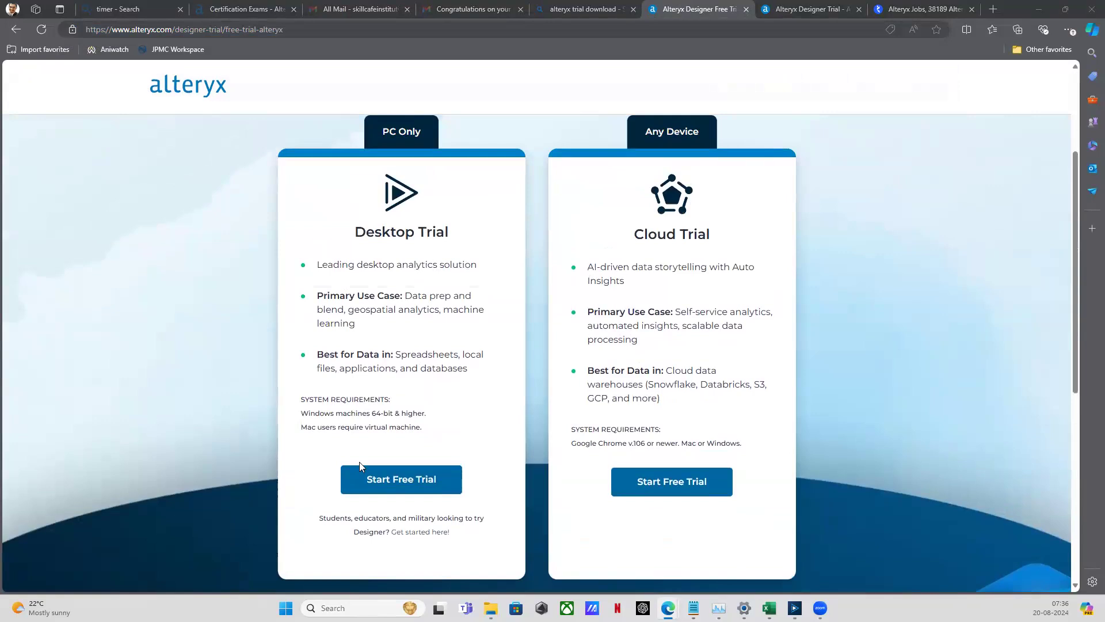
Start the Desktop Trial sign-up to reach the empty registration form
click(388, 486)
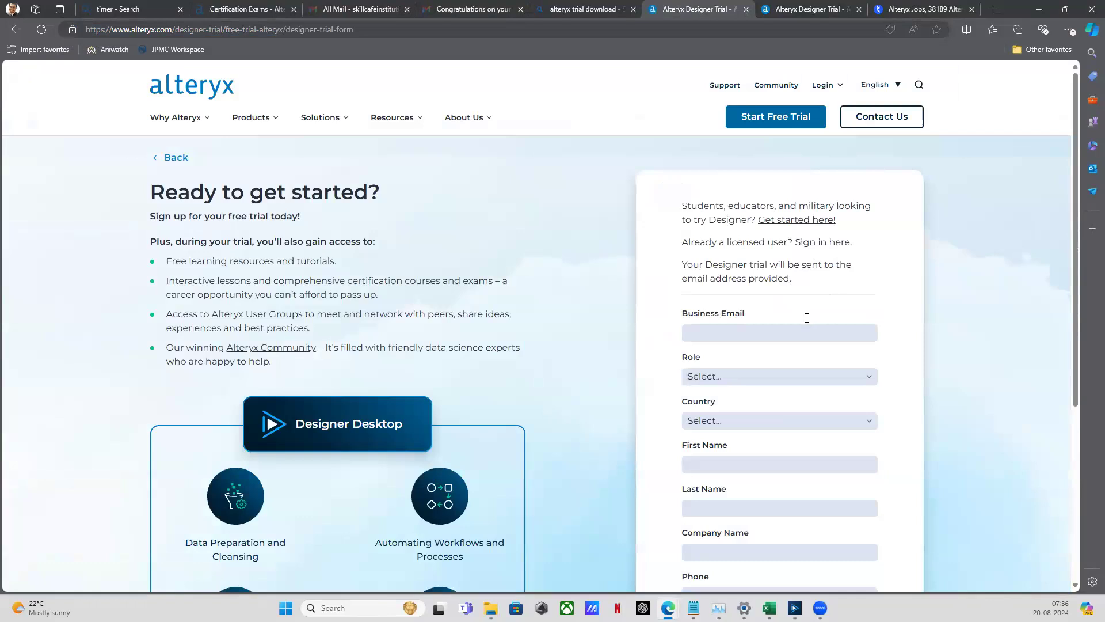
scroll(749, 276, down, 3)
scroll(721, 254, up, 1)
scroll(716, 296, up, 2)
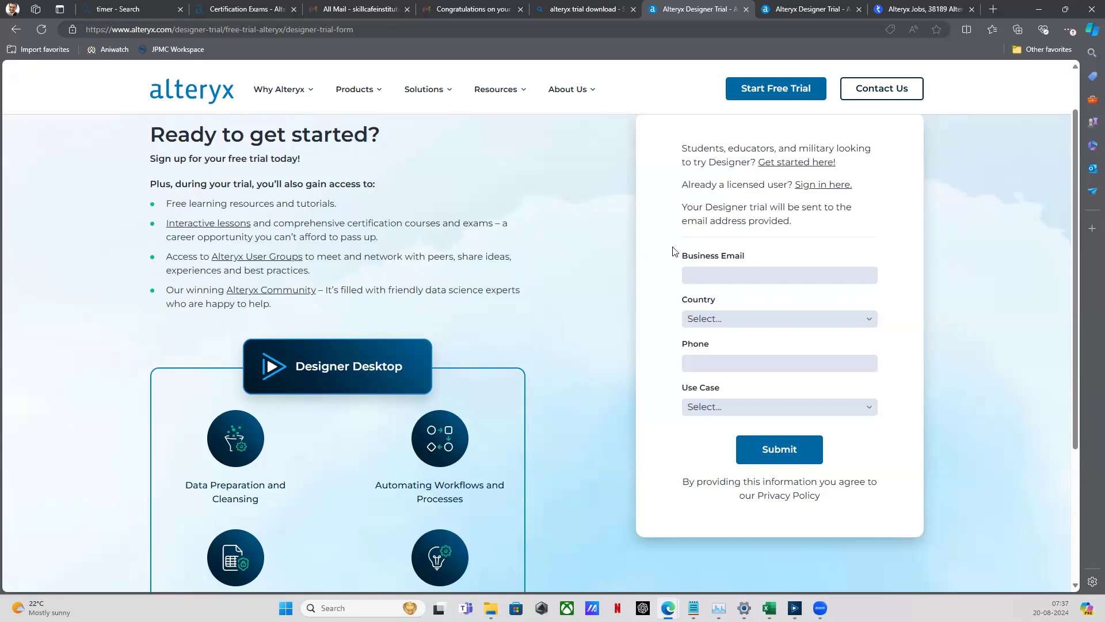
In a new tab, search Bing for 'independent learners licence', then refine it with 'alteryx'
click(994, 9)
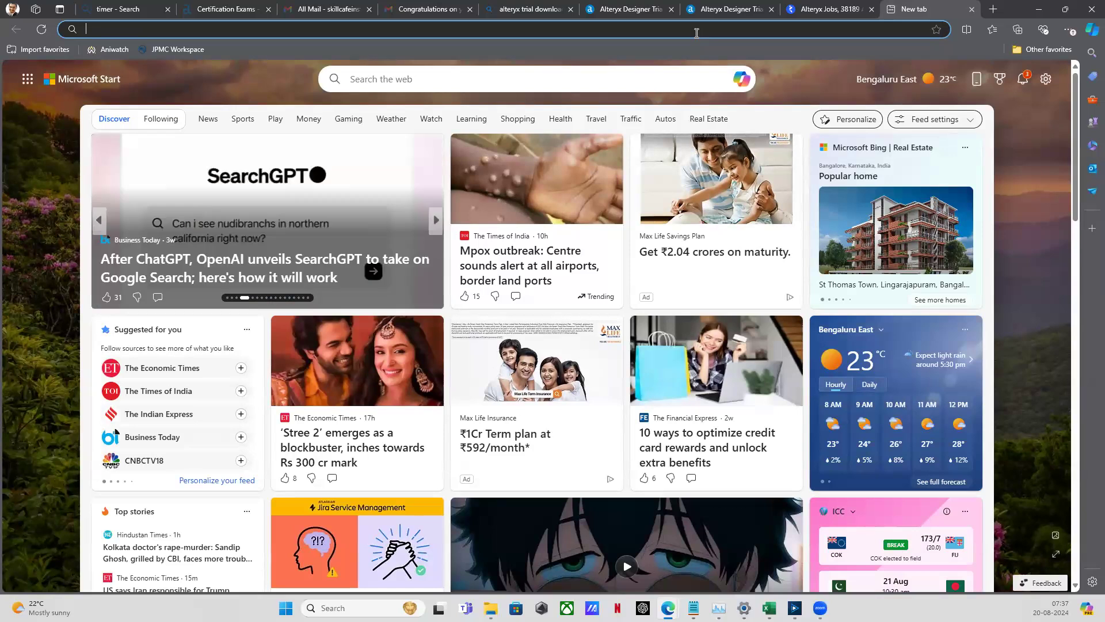
text(inde)
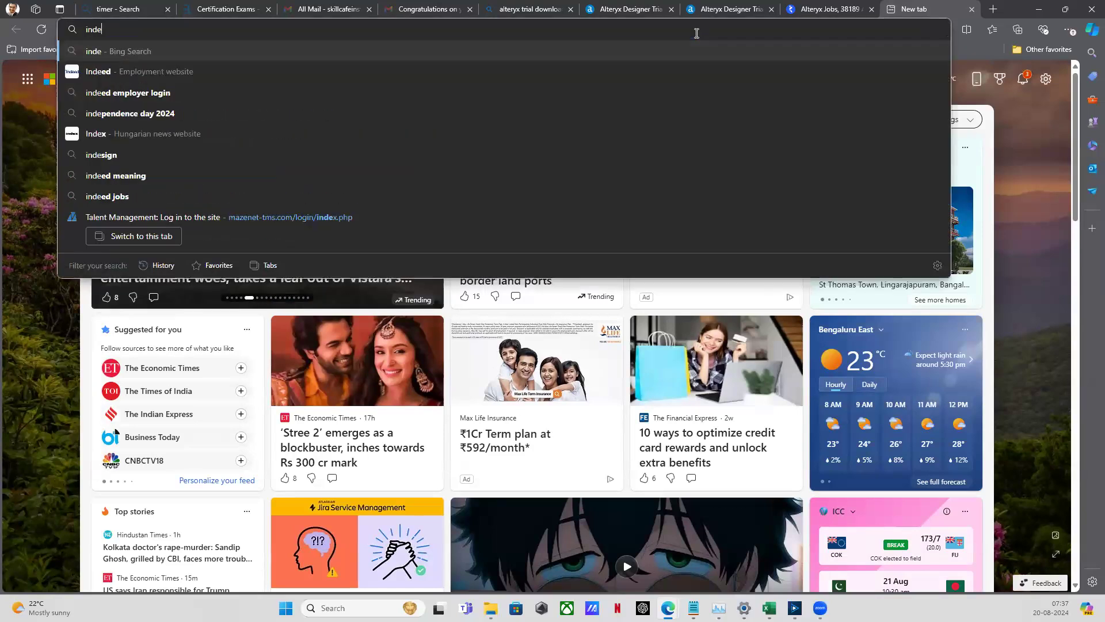
text(pendent )
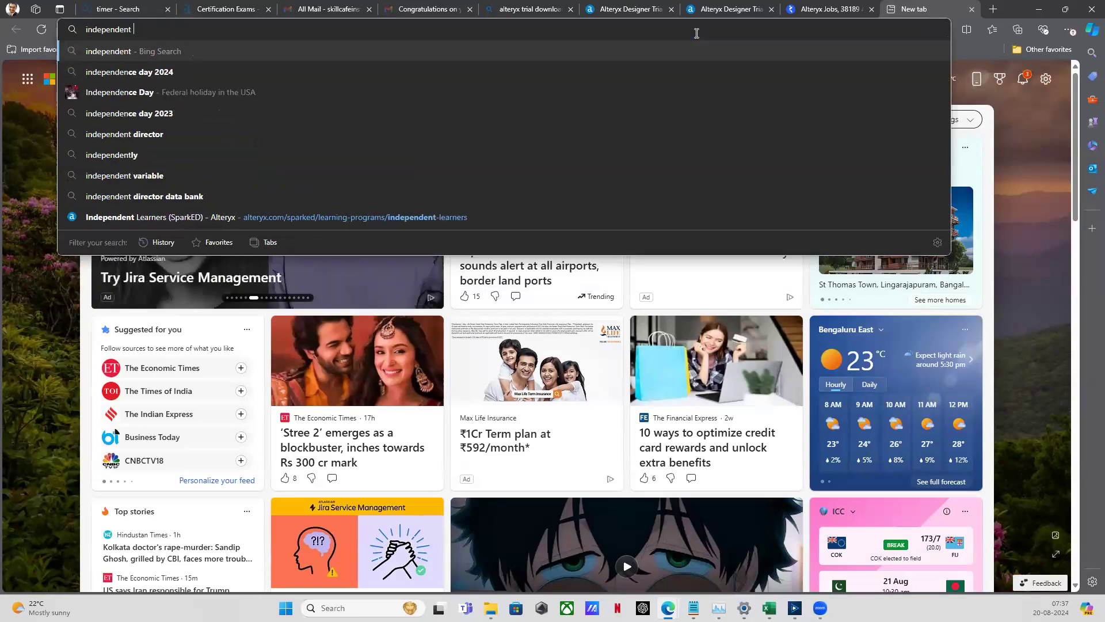
text(learner)
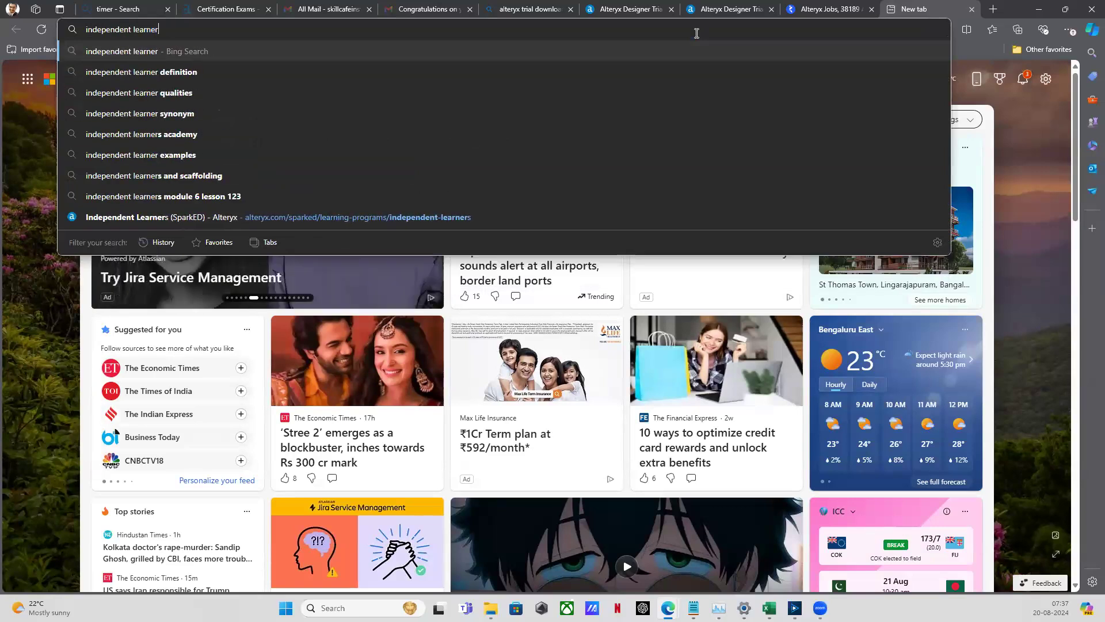
text(s licence)
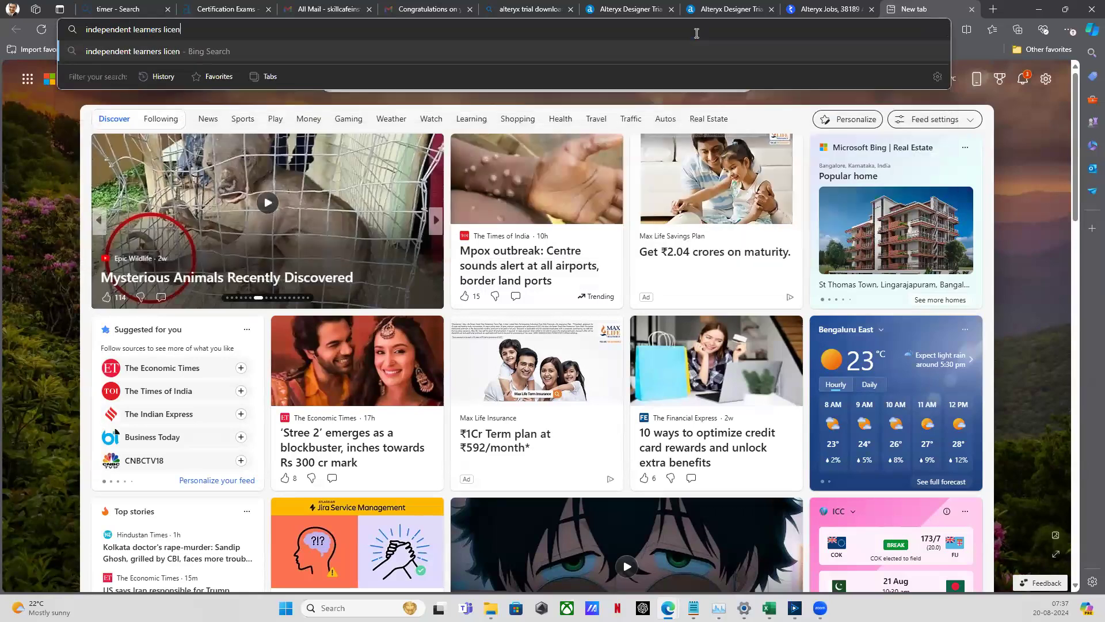
key(Return)
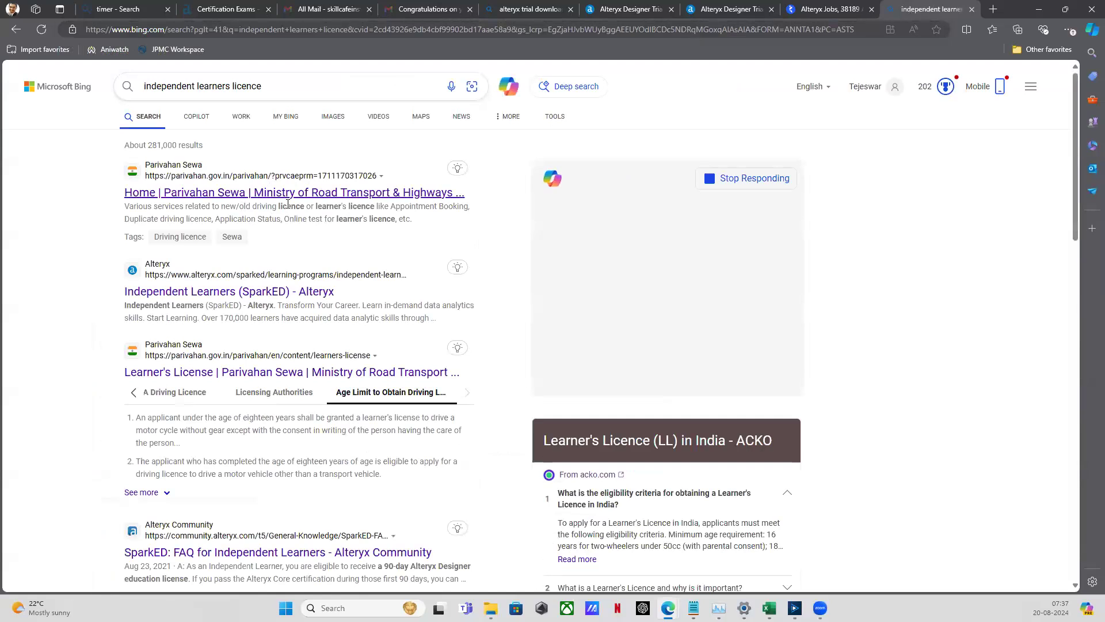
click(281, 88)
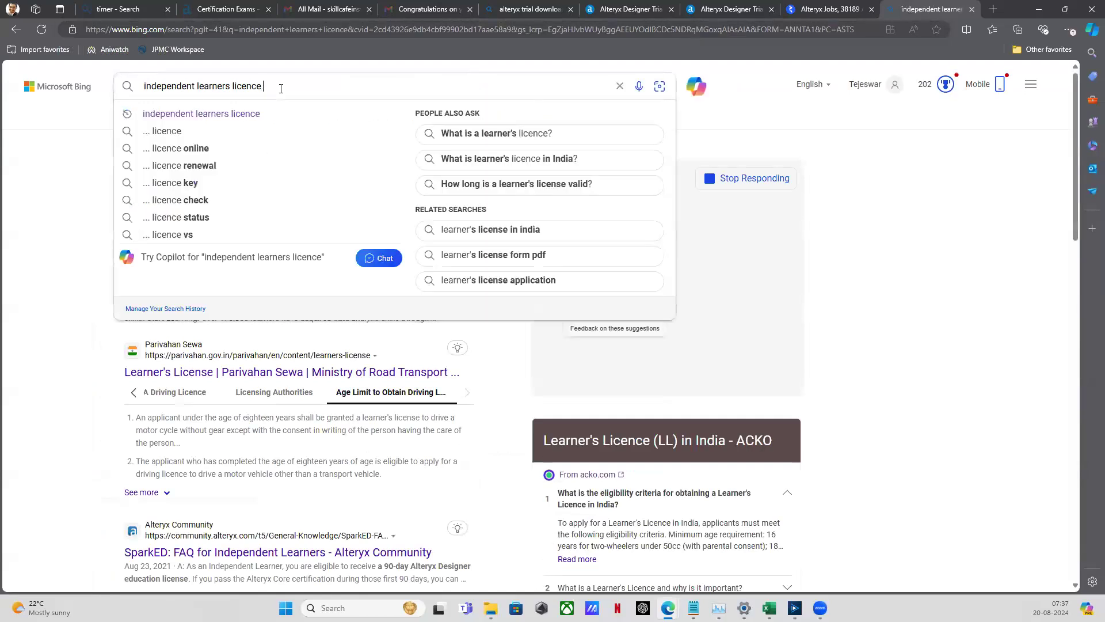
text(alteryx)
key(Return)
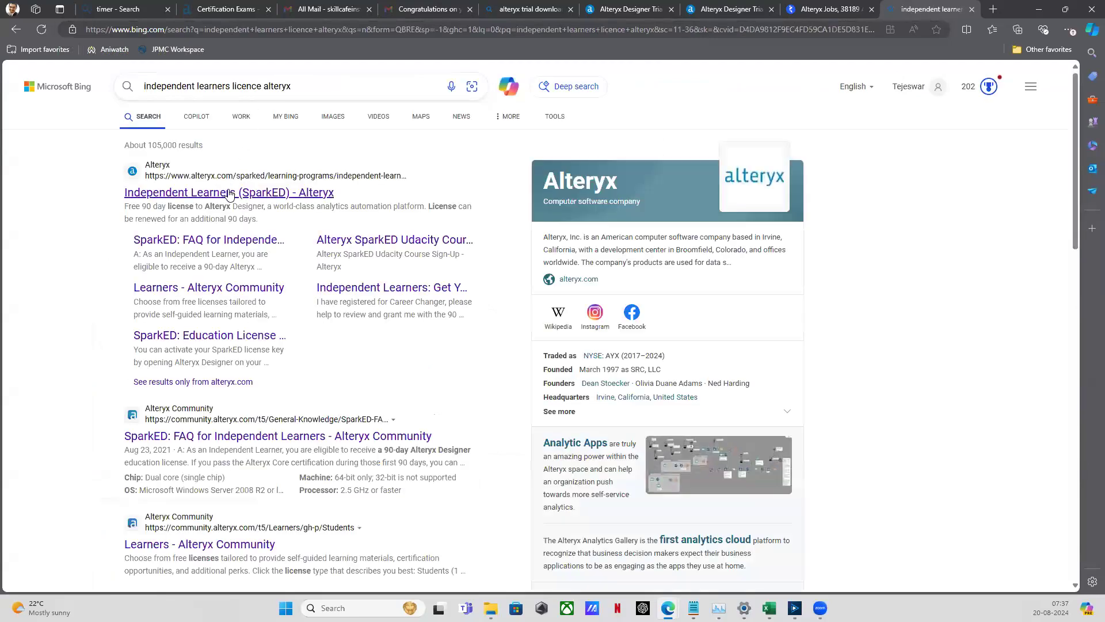
Open the Independent Learners (SparkED) page from the results and scroll through it
click(229, 194)
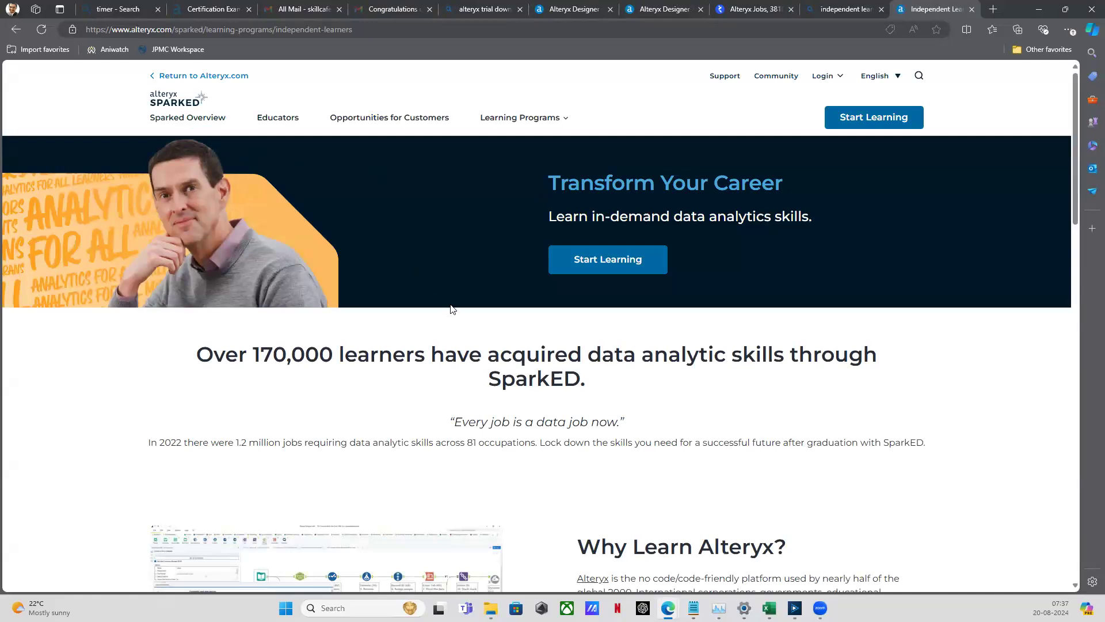
scroll(473, 326, down, 5)
scroll(480, 325, down, 10)
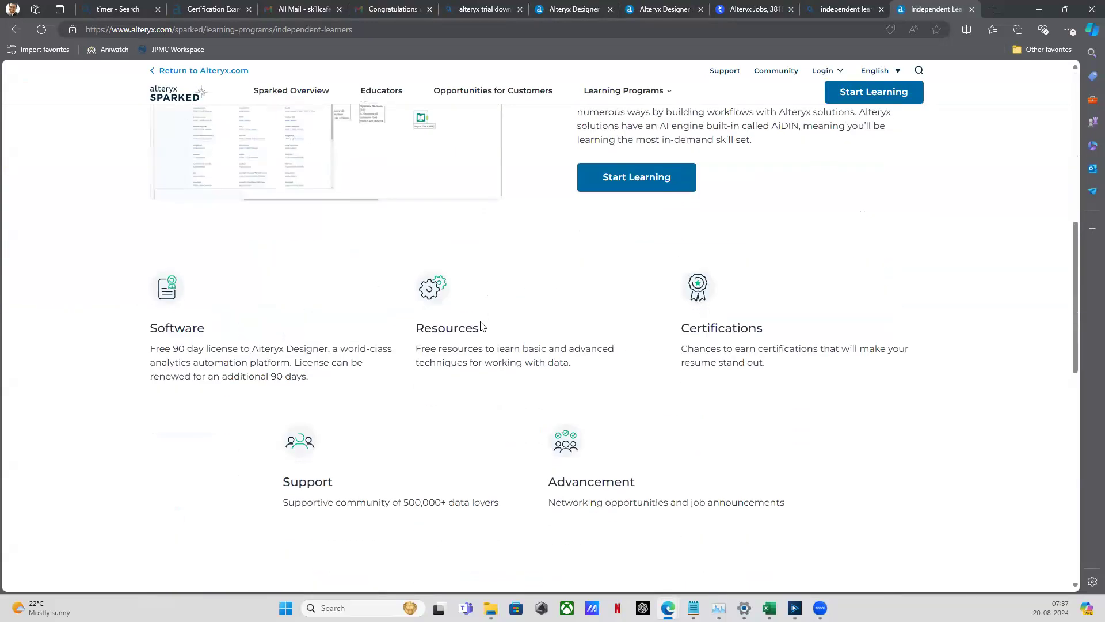
scroll(487, 324, up, 15)
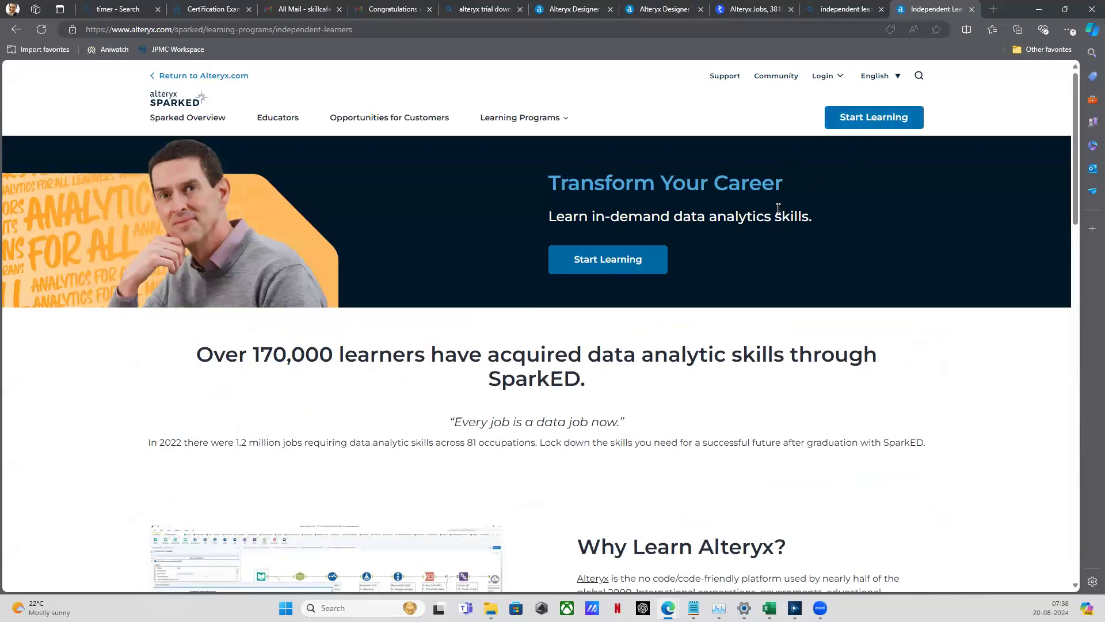
scroll(720, 253, down, 5)
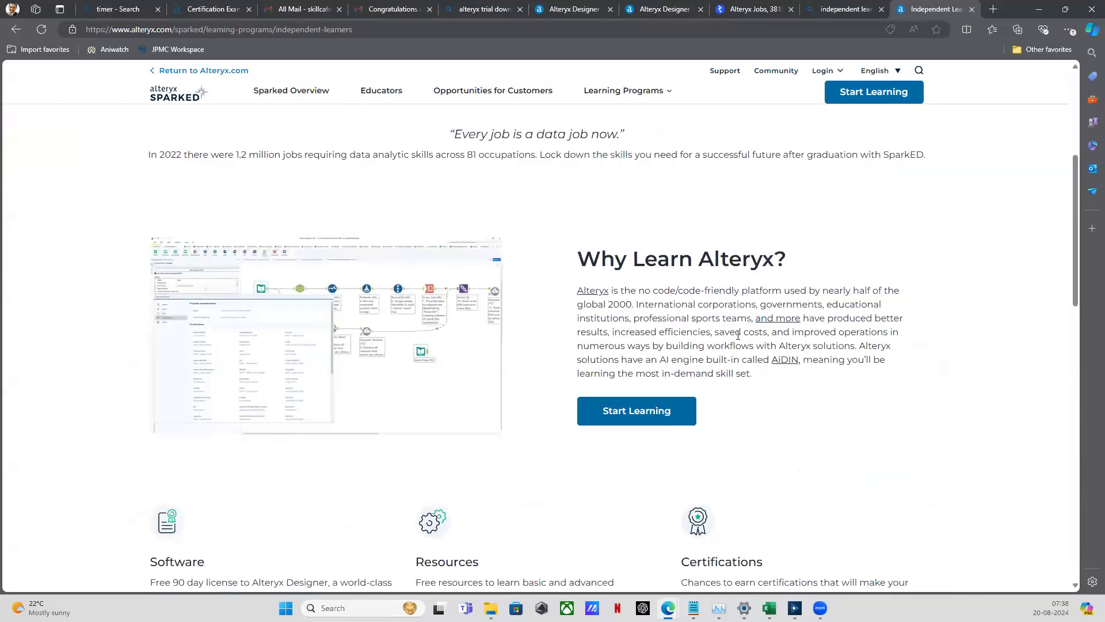
scroll(608, 333, down, 3)
View the Independent Learner Registration form, close it, and switch to Alteryx Designer
click(861, 91)
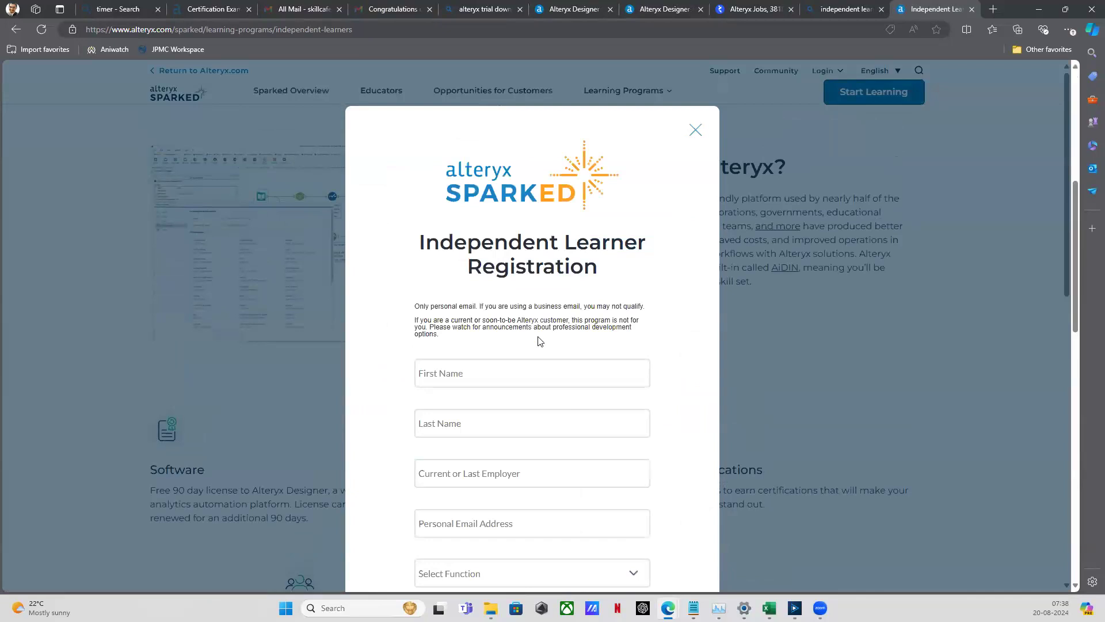
scroll(519, 358, down, 5)
scroll(521, 352, up, 4)
click(396, 30)
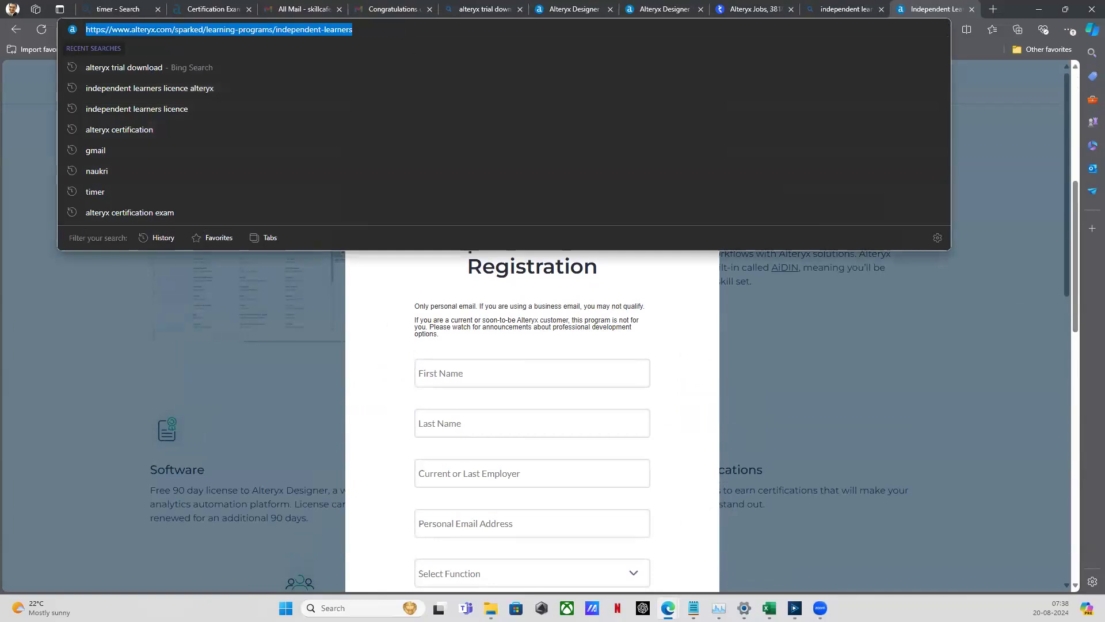
key(alt+Tab)
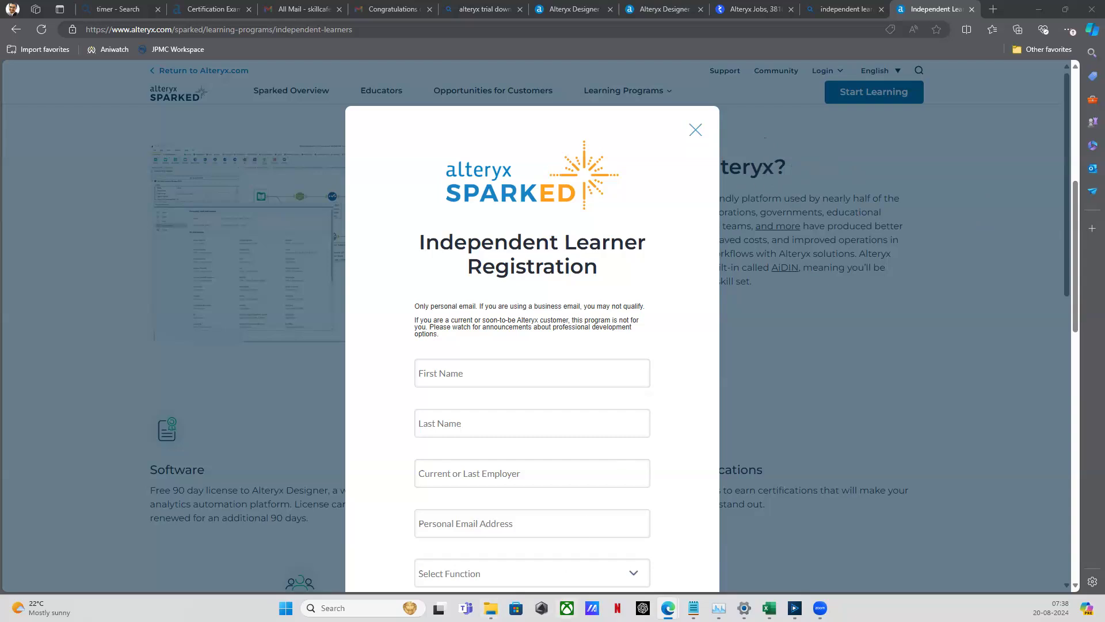
mouse_move(668, 608)
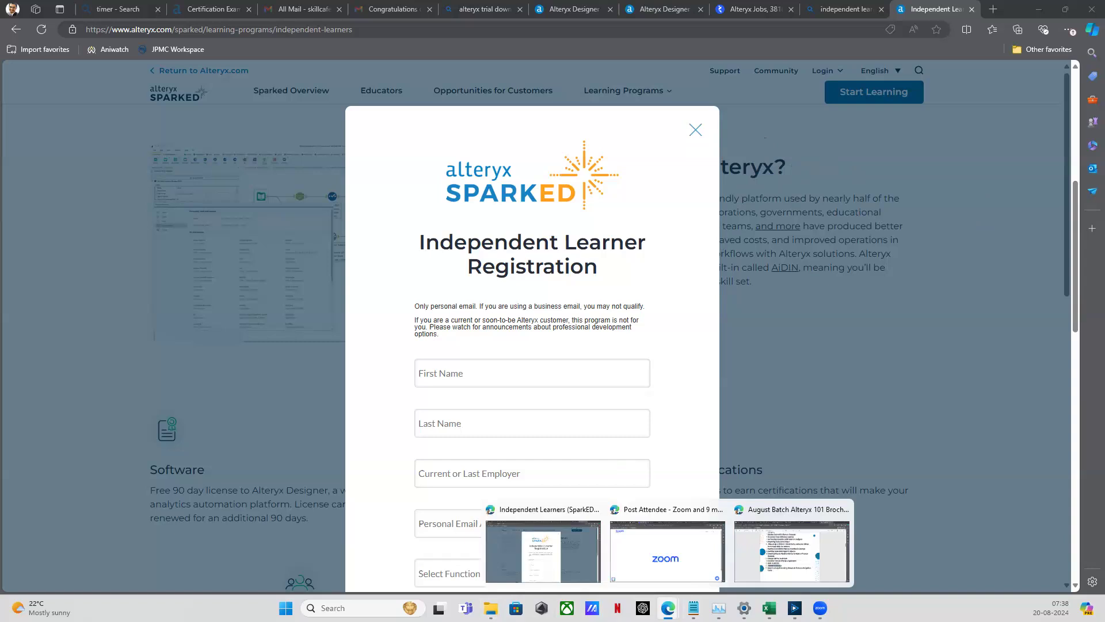
click(868, 395)
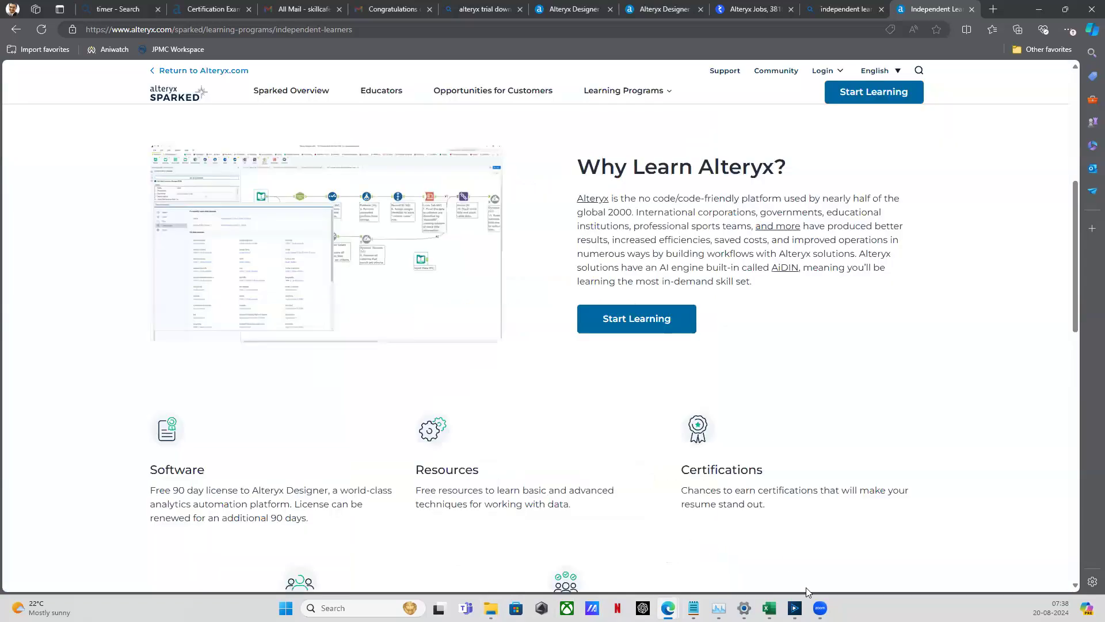
mouse_move(795, 608)
click(808, 556)
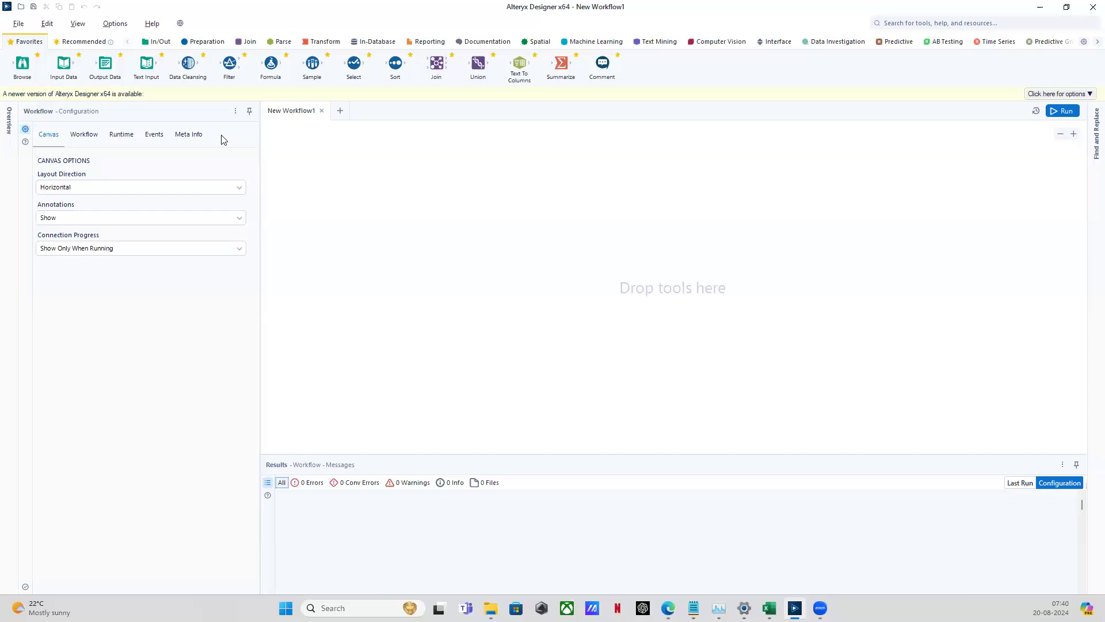
Place a Text Input tool from Favorites on the canvas, then select and delete it
drag(141, 68, 406, 217)
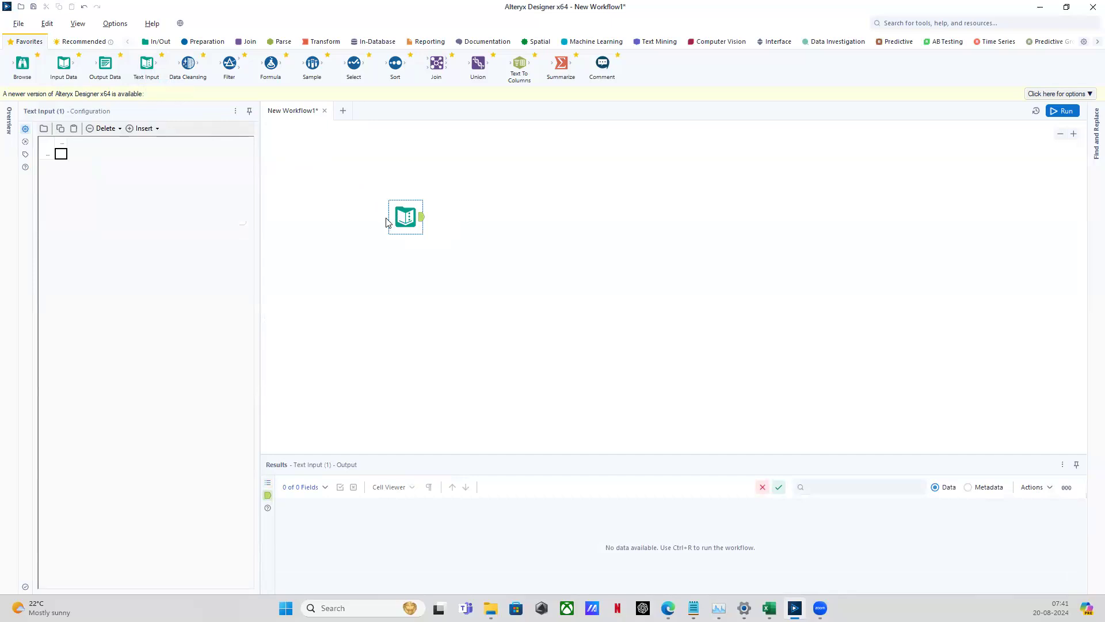
drag(353, 188, 467, 273)
key(Delete)
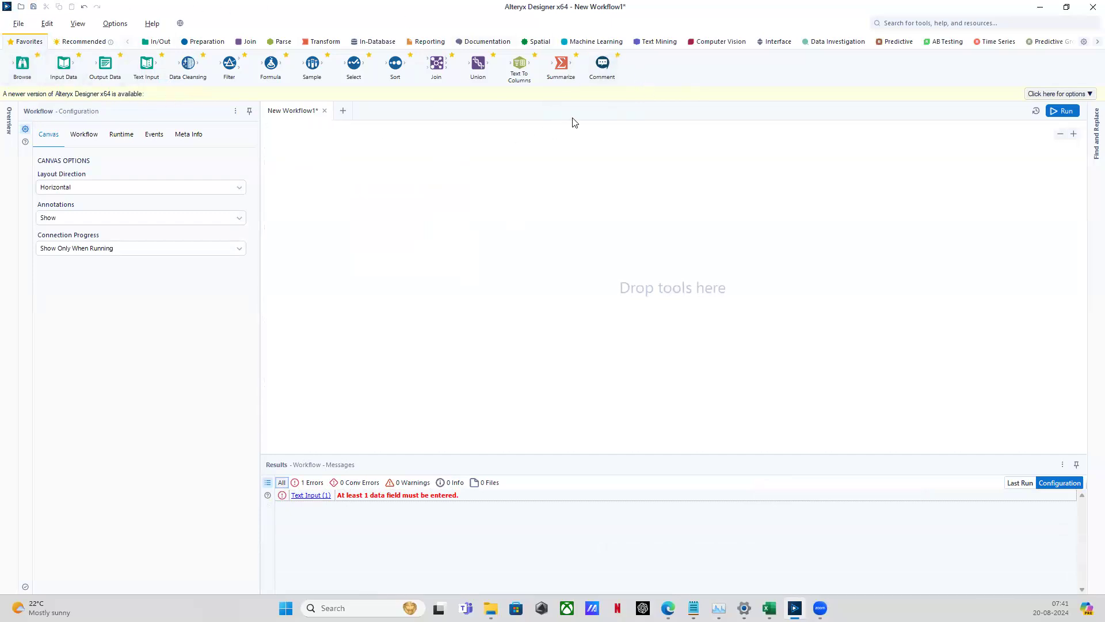
click(166, 43)
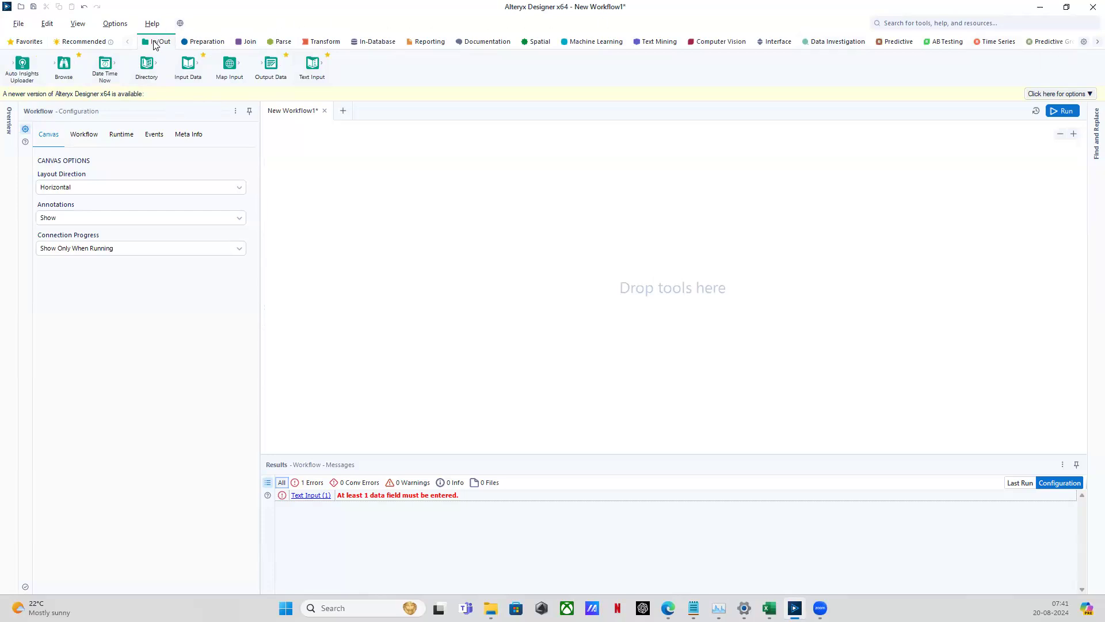
click(201, 42)
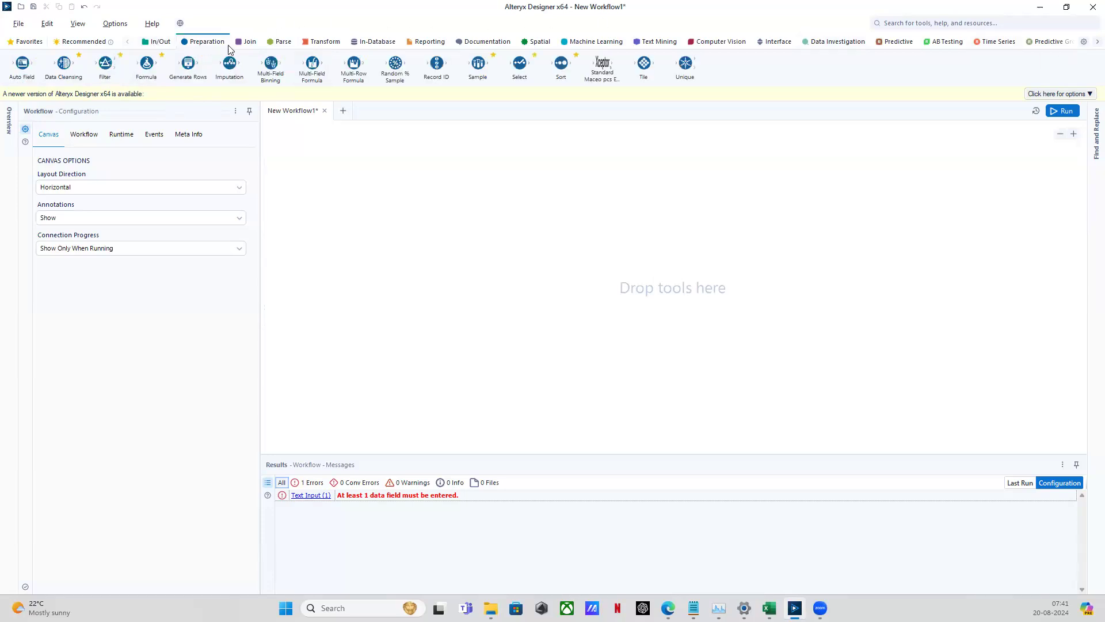
click(248, 42)
click(283, 44)
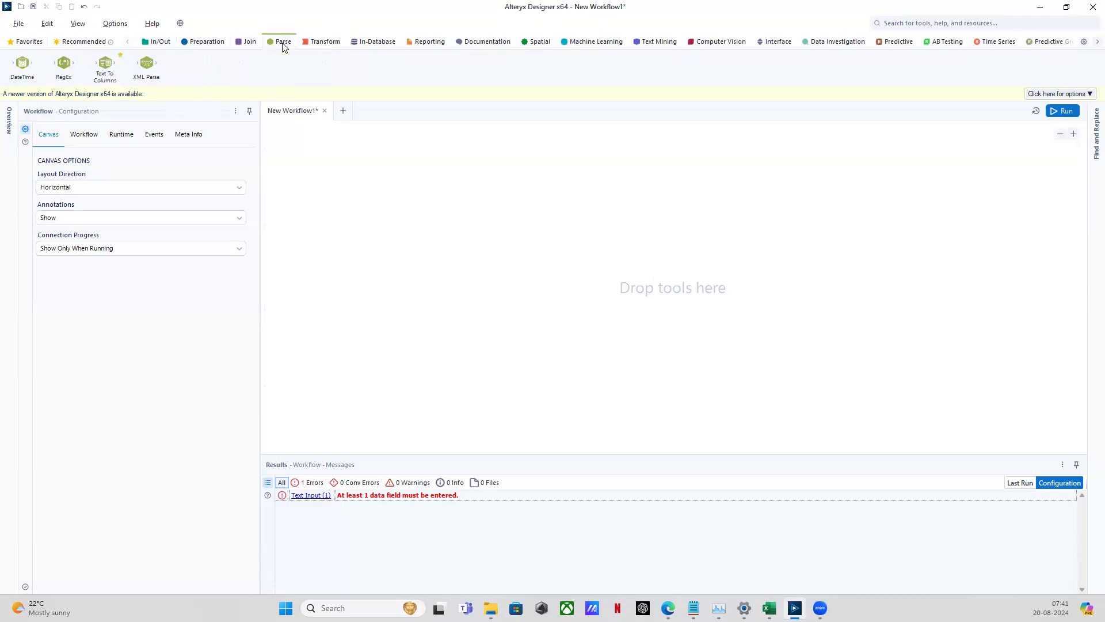
click(162, 44)
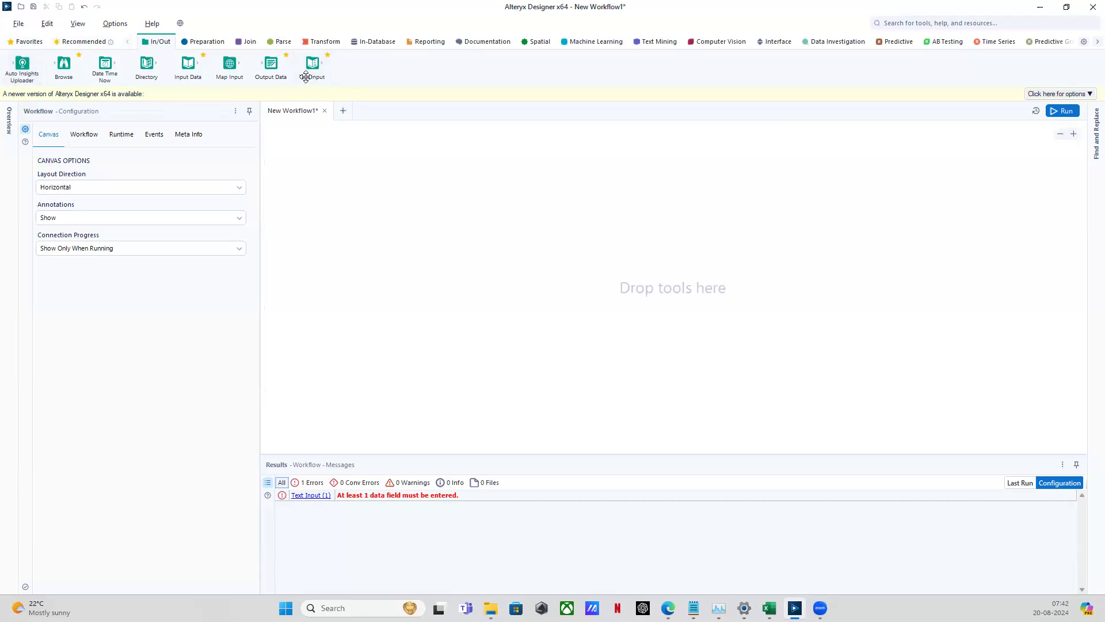
click(201, 44)
click(253, 44)
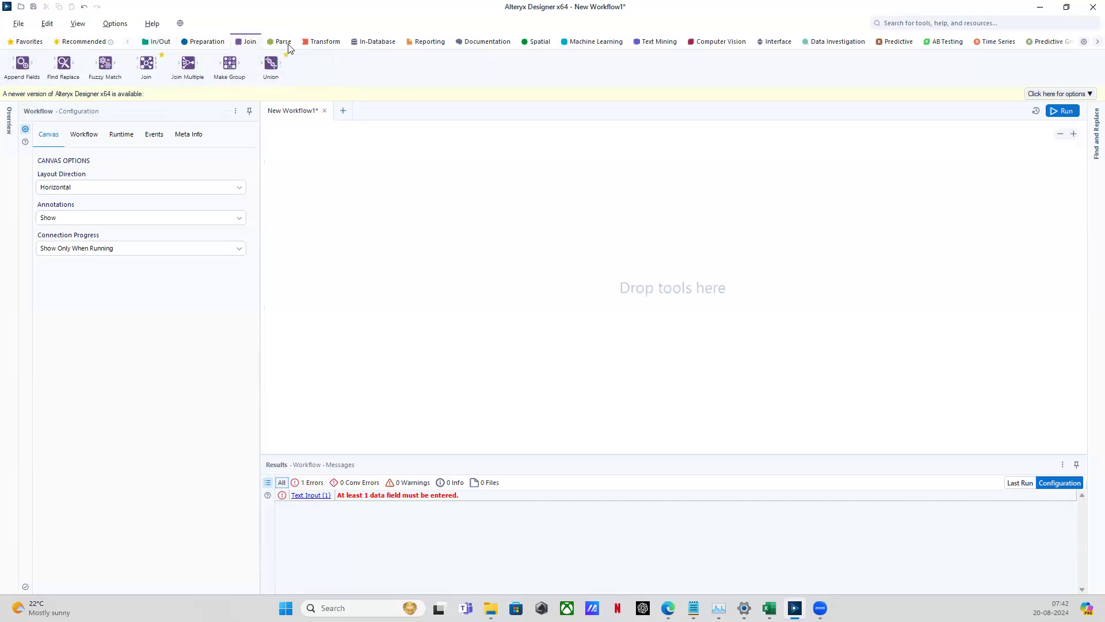
click(282, 43)
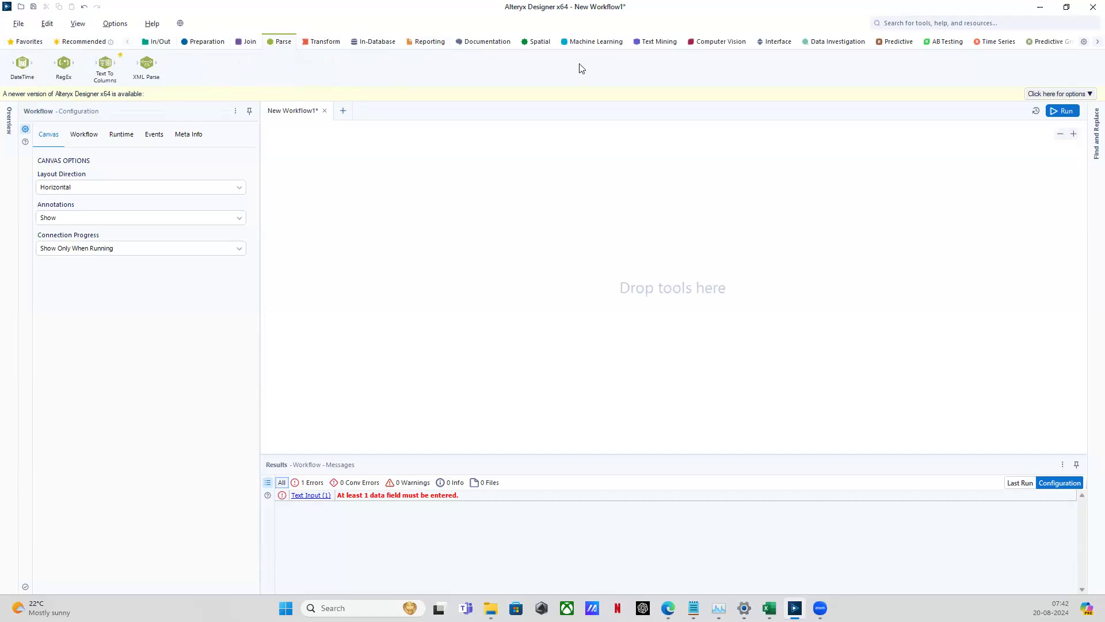
click(162, 44)
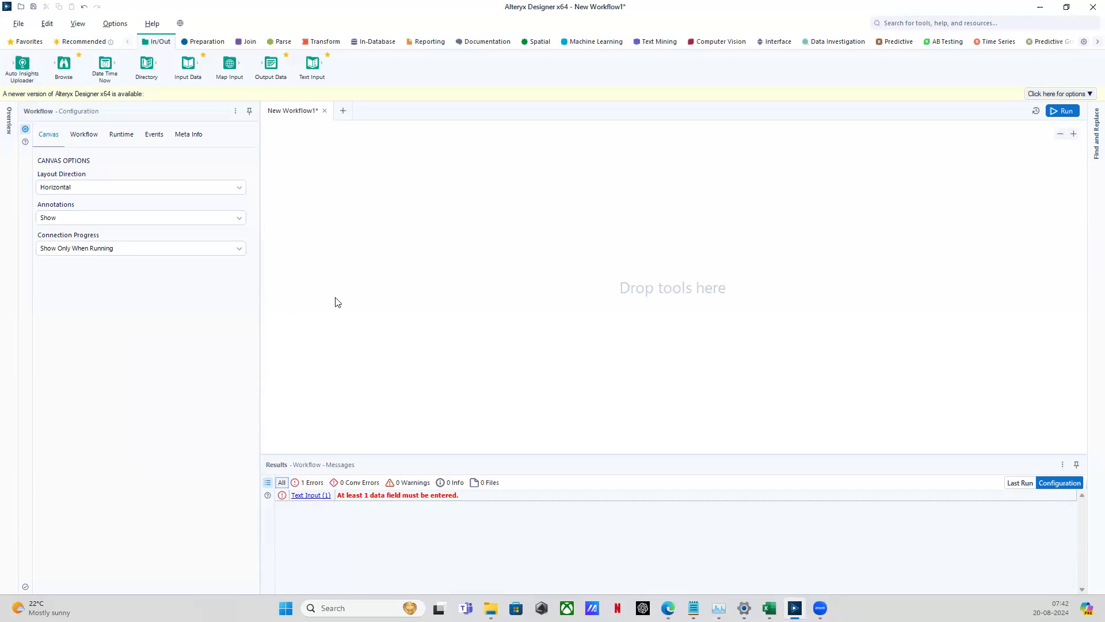
Show the Workflow tab of Workflow Configuration with the path, type and constants
click(84, 136)
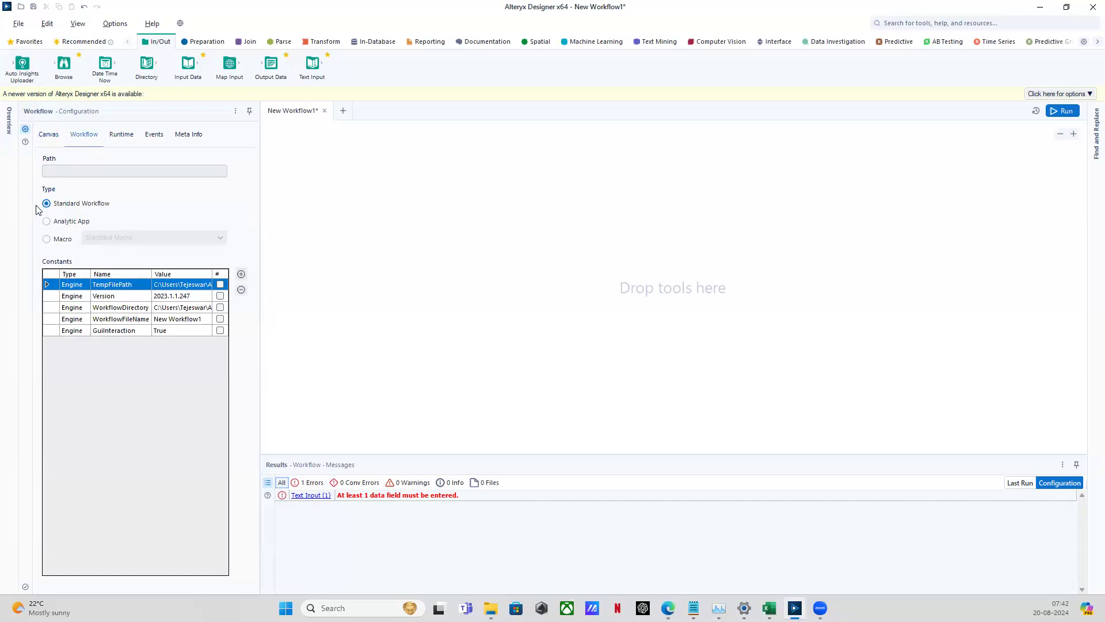
Uncheck Use AMP Engine in Runtime settings, review Events and Meta Info, and return to Canvas
click(121, 136)
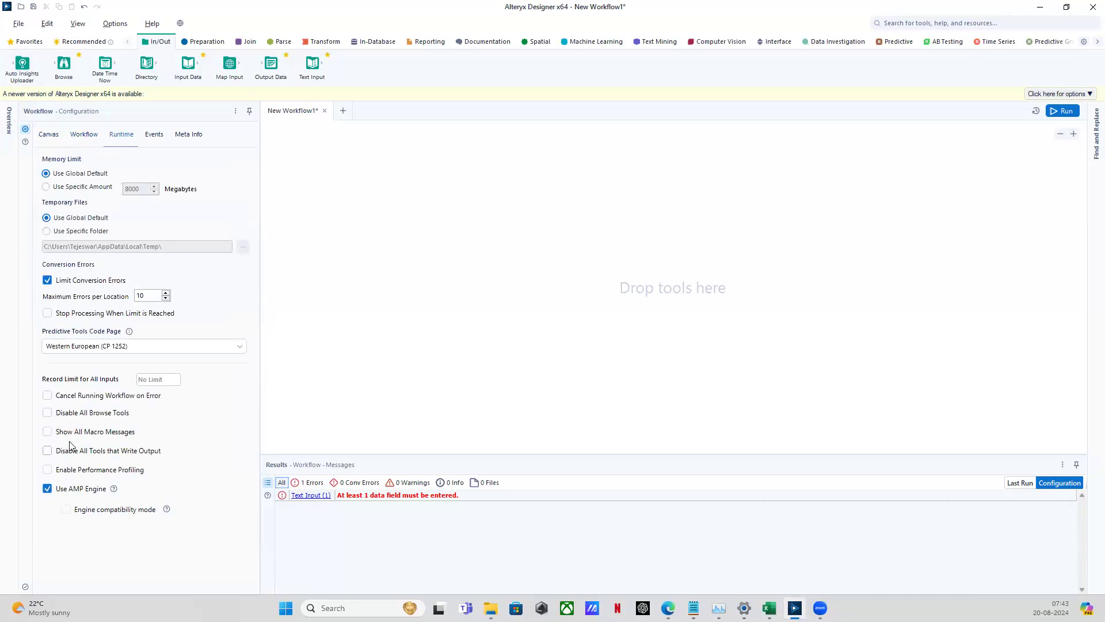
click(47, 490)
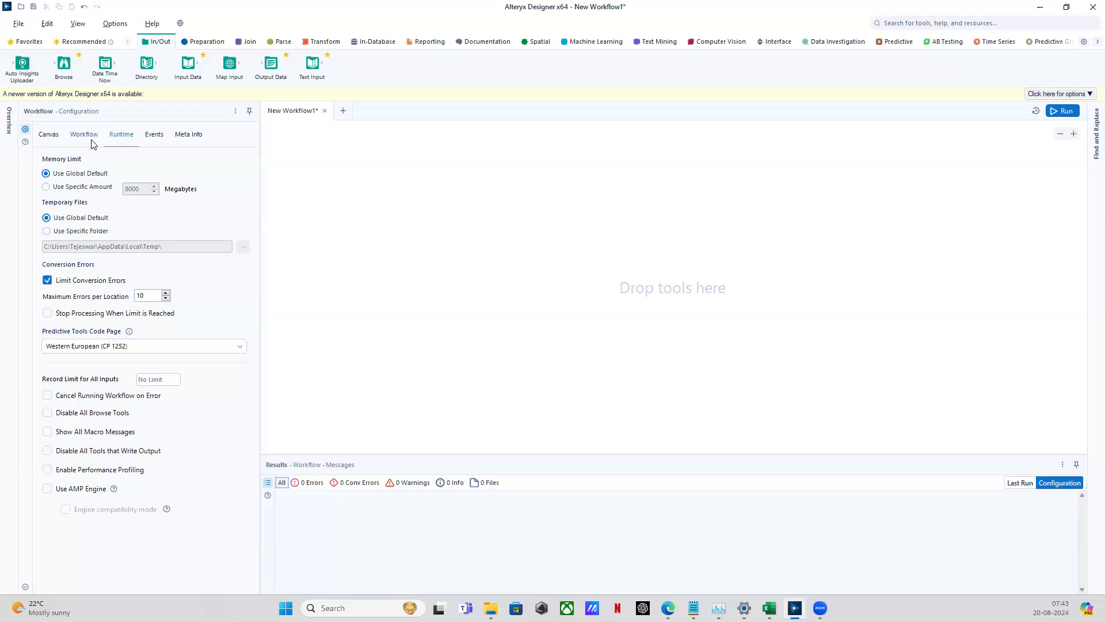
click(154, 134)
click(188, 135)
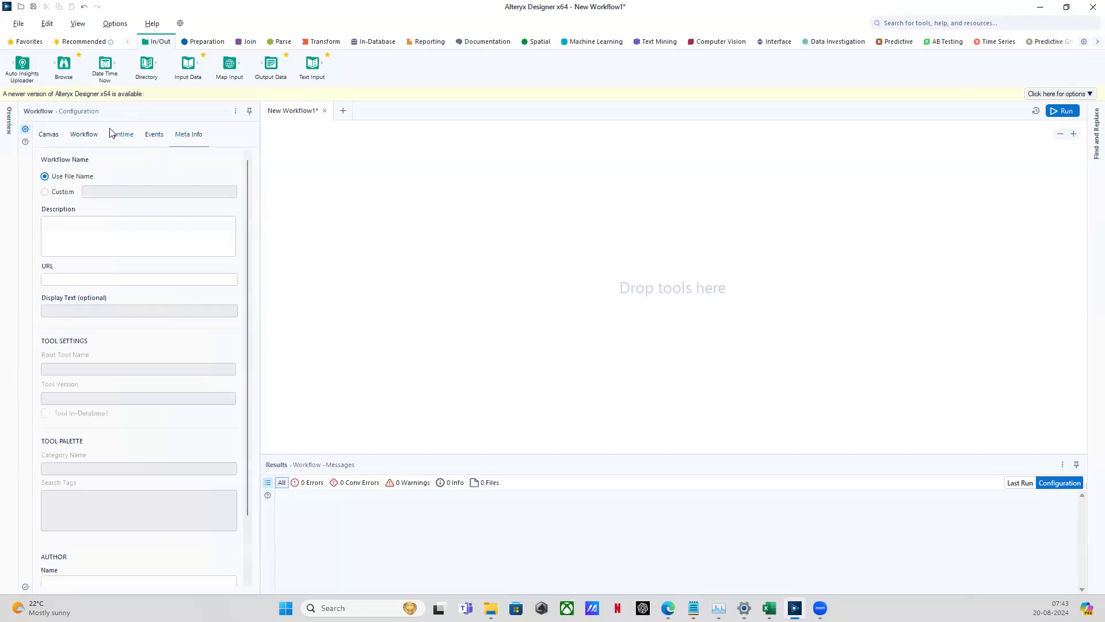
click(115, 137)
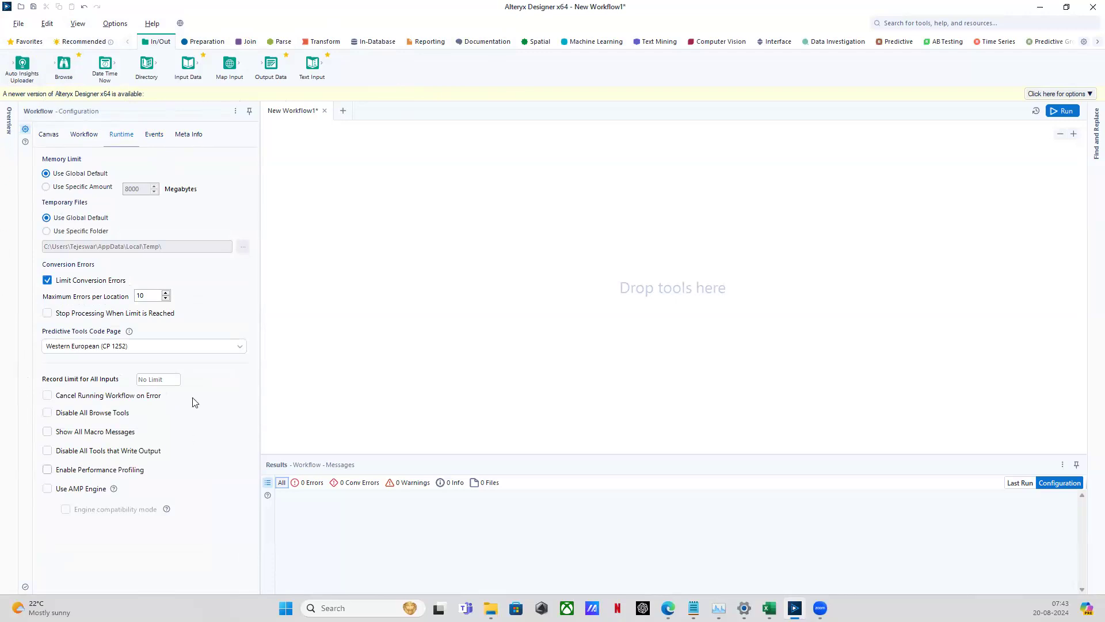
click(49, 134)
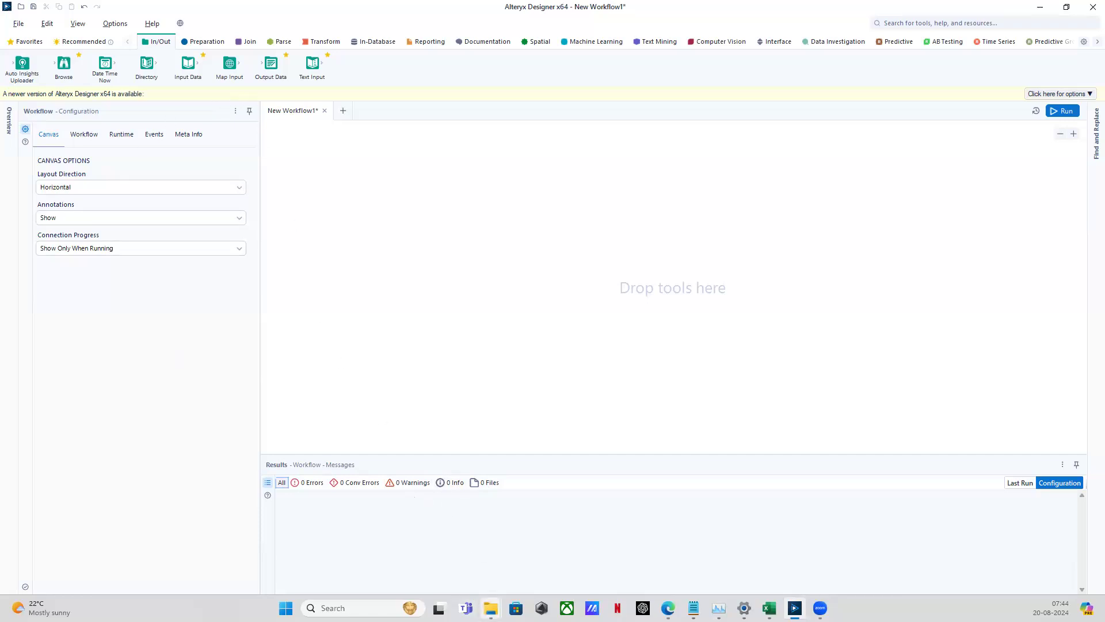
Bring the Downloads folder window on screen and select the 4701229_CUUPV8QV (1) workbook
mouse_move(490, 608)
drag(1104, 33, 835, 113)
click(715, 257)
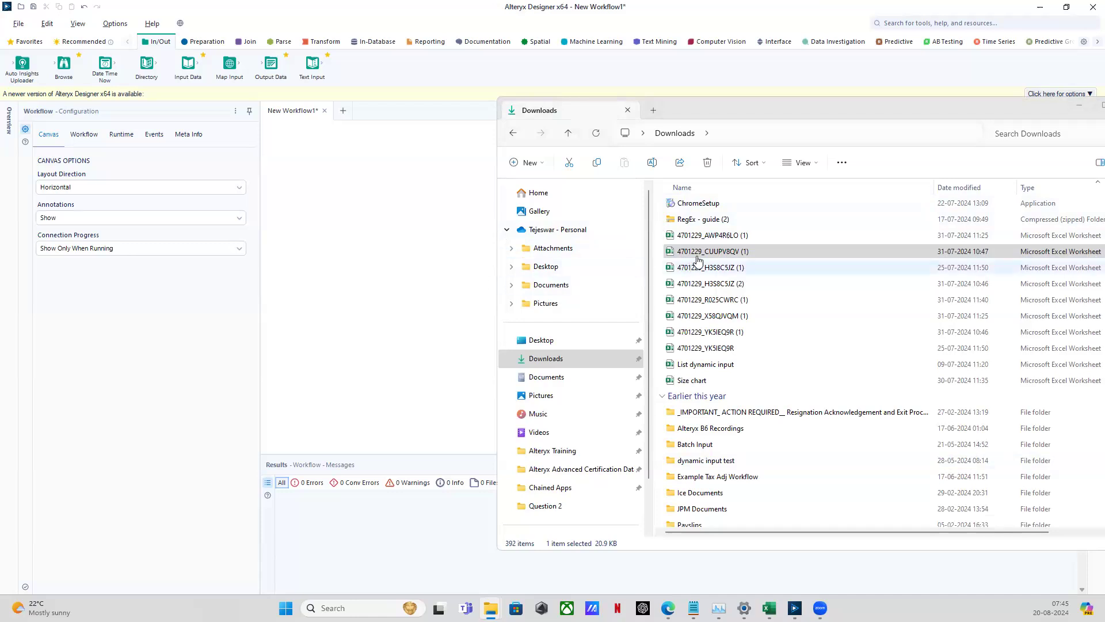
Add 4701229_CUUPV8QV (1).xlsx to the canvas as an Excel input reading Sheet1
drag(703, 251, 381, 223)
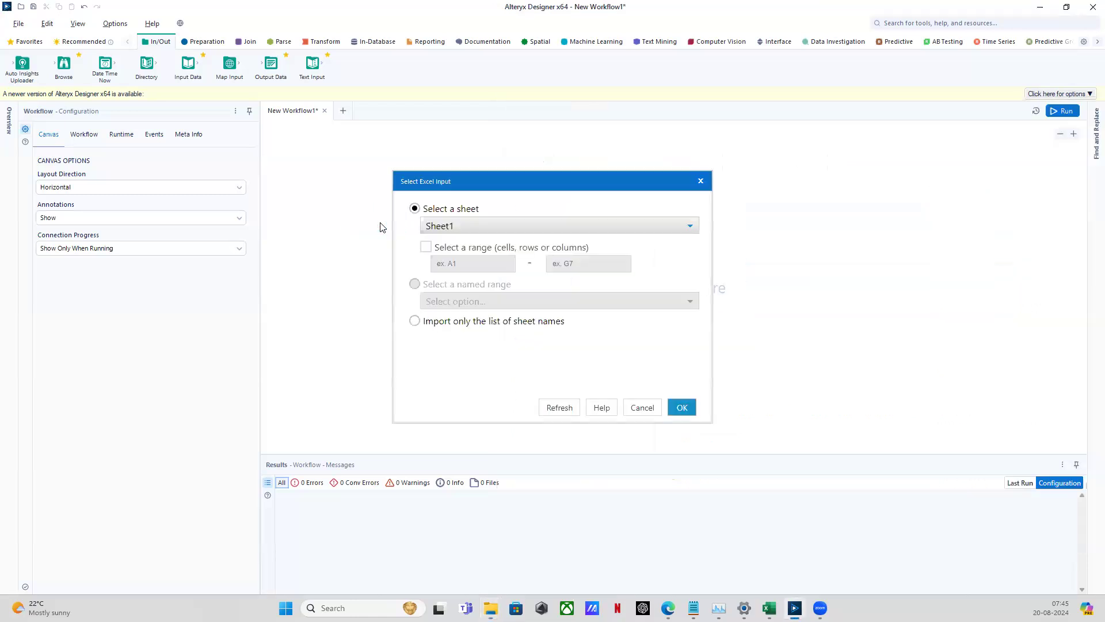
click(476, 230)
click(475, 238)
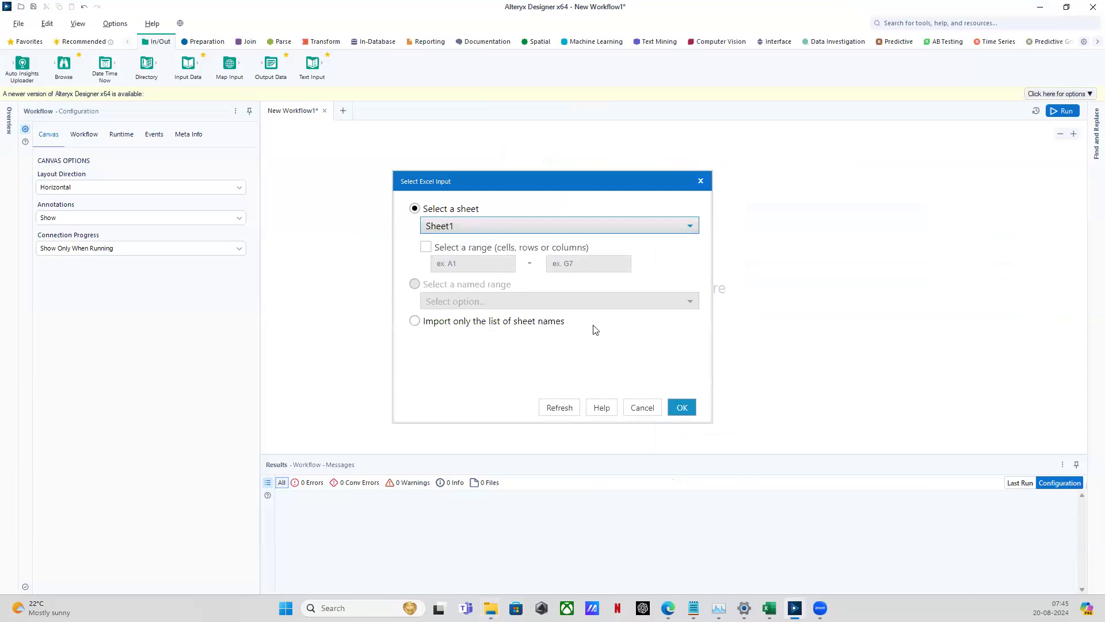
click(684, 406)
click(686, 406)
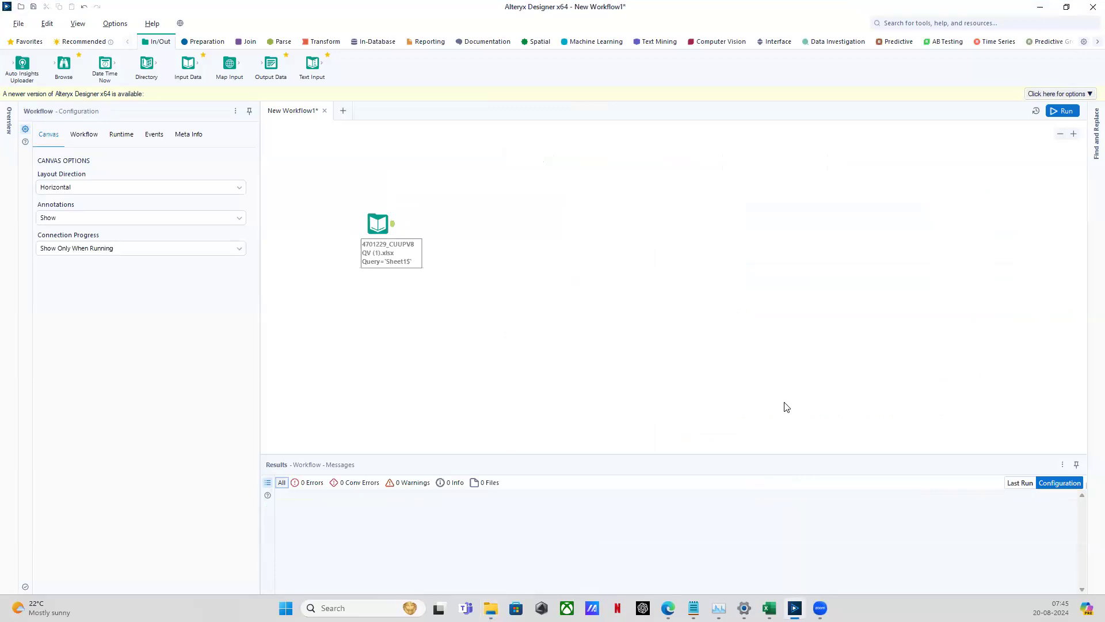
Add 4701229_H3S8C5JZ (1).xlsx as a second Excel input reading Sheet1
key(super+e)
click(761, 267)
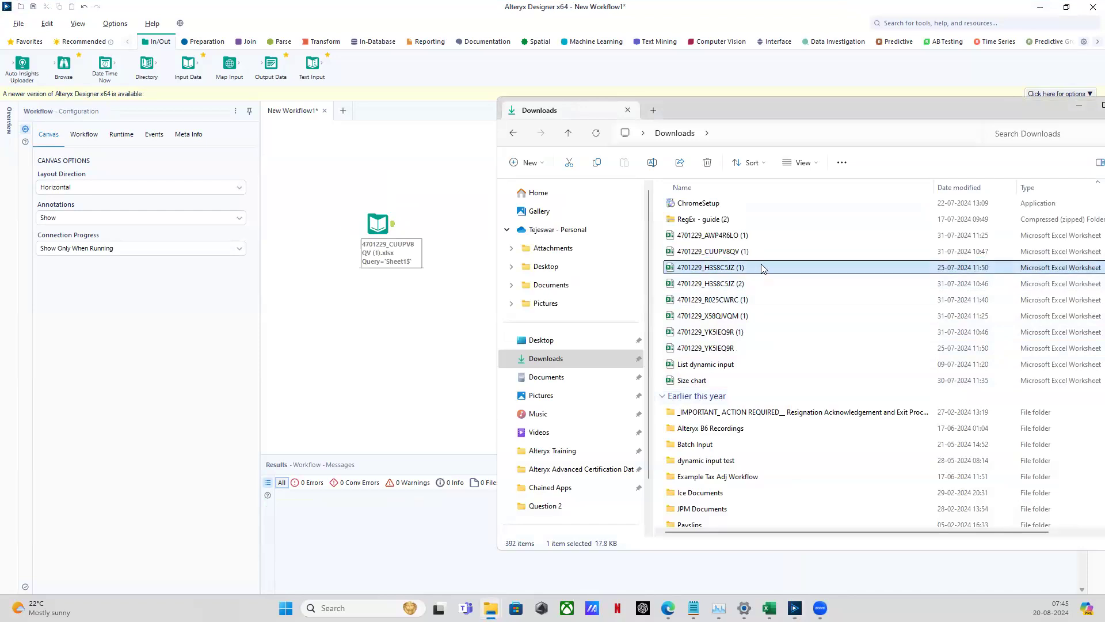
drag(761, 268, 375, 319)
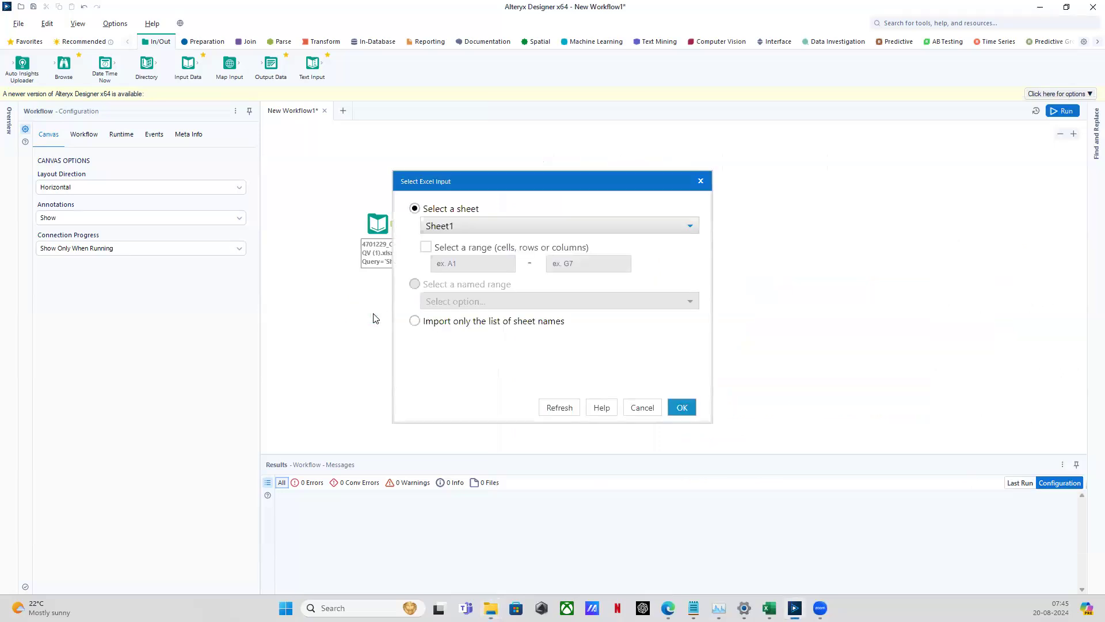
click(678, 407)
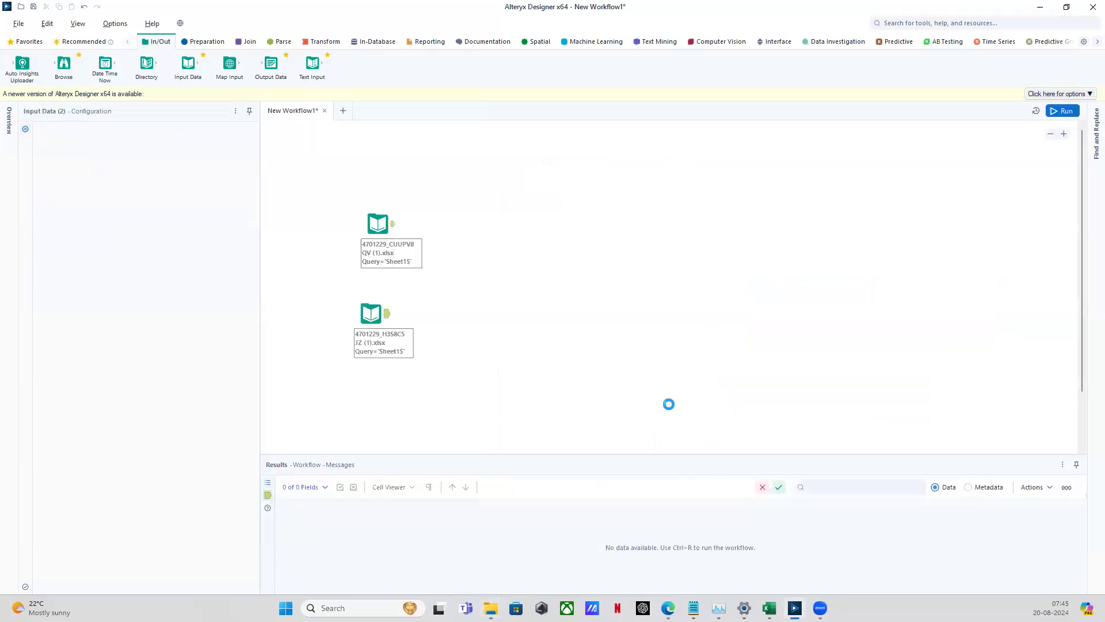
mouse_move(194, 68)
mouse_down()
mouse_move(253, 118)
mouse_move(184, 72)
mouse_up()
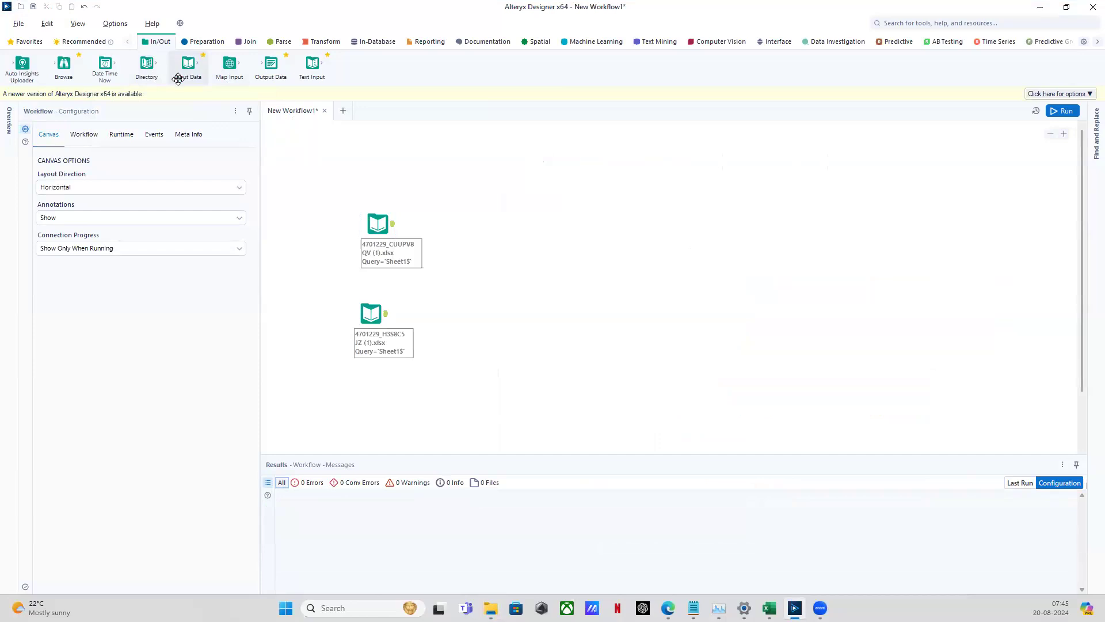
Place a new Input Data tool near the canvas top and preview the two existing Excel inputs
drag(183, 67, 485, 172)
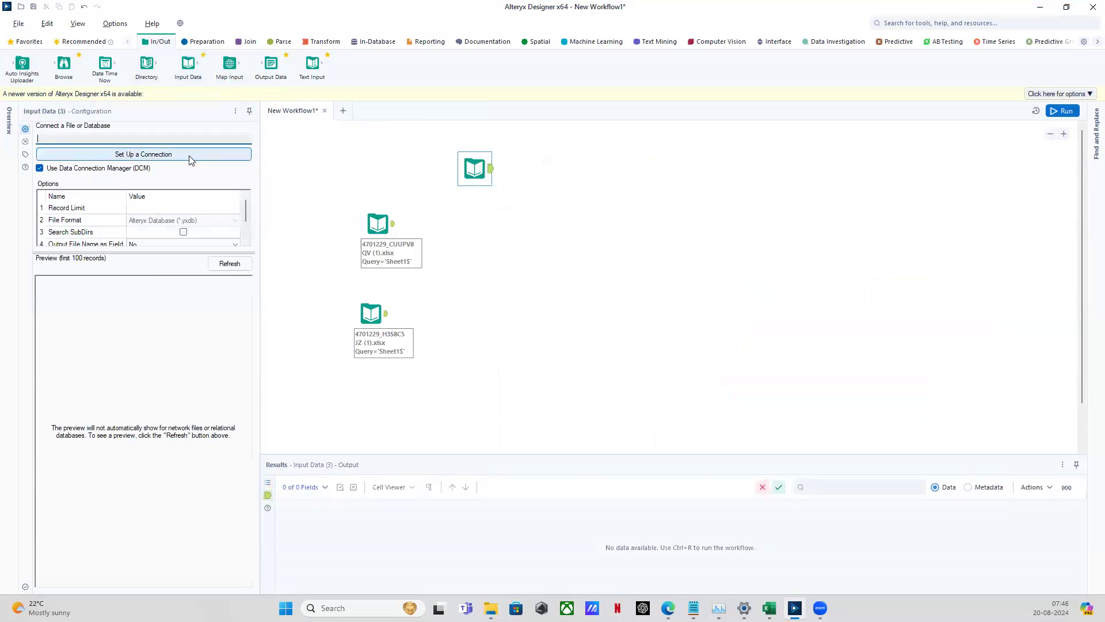
drag(451, 140, 507, 193)
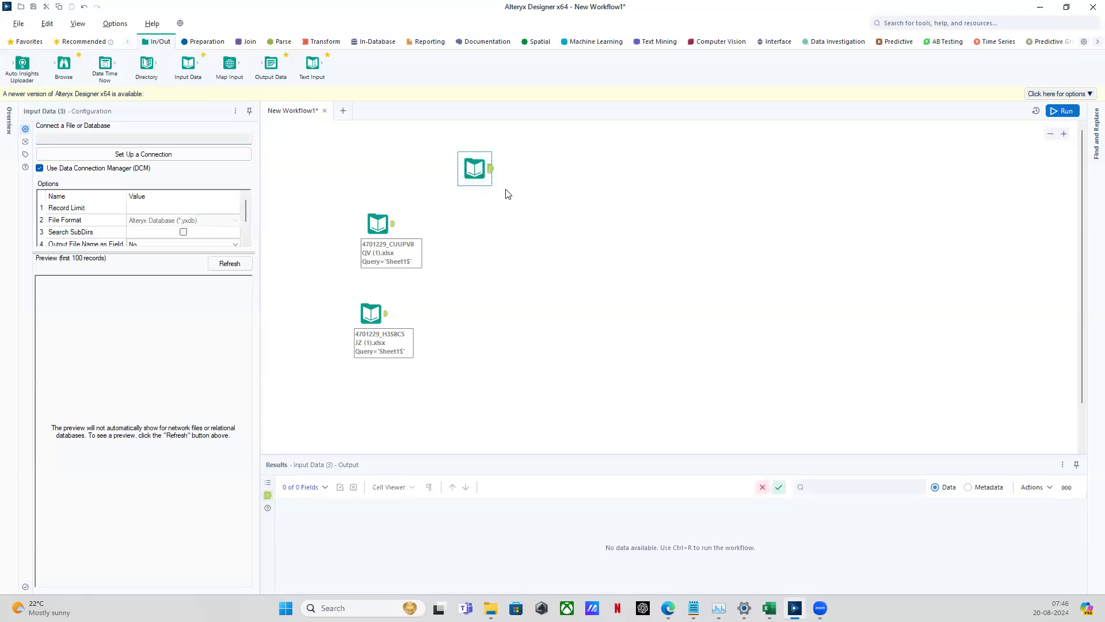
drag(339, 194, 426, 274)
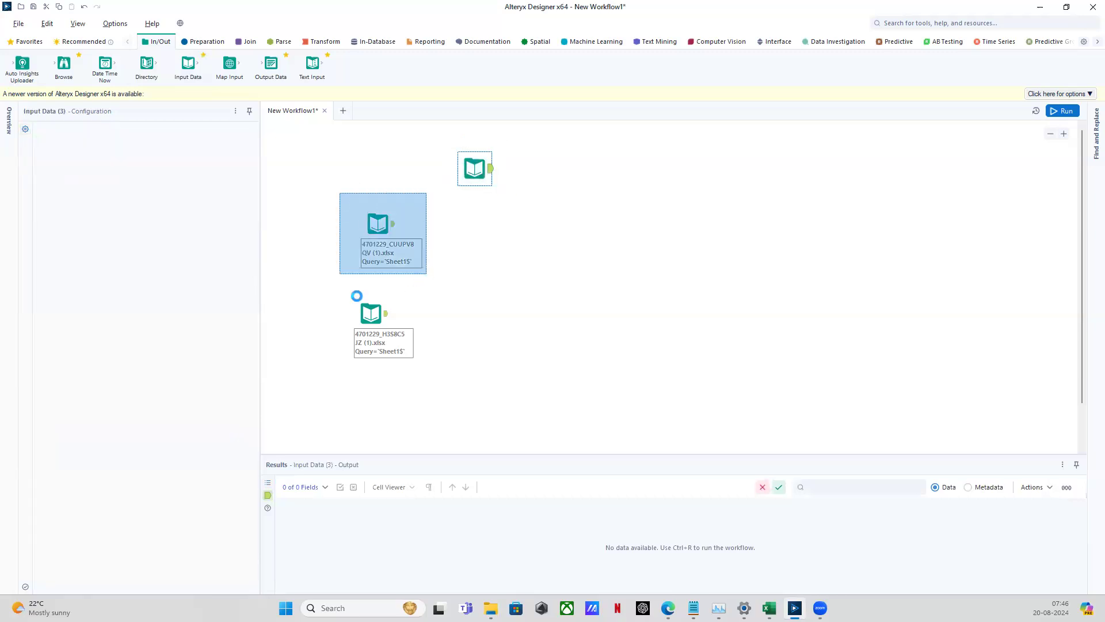
drag(326, 290, 439, 377)
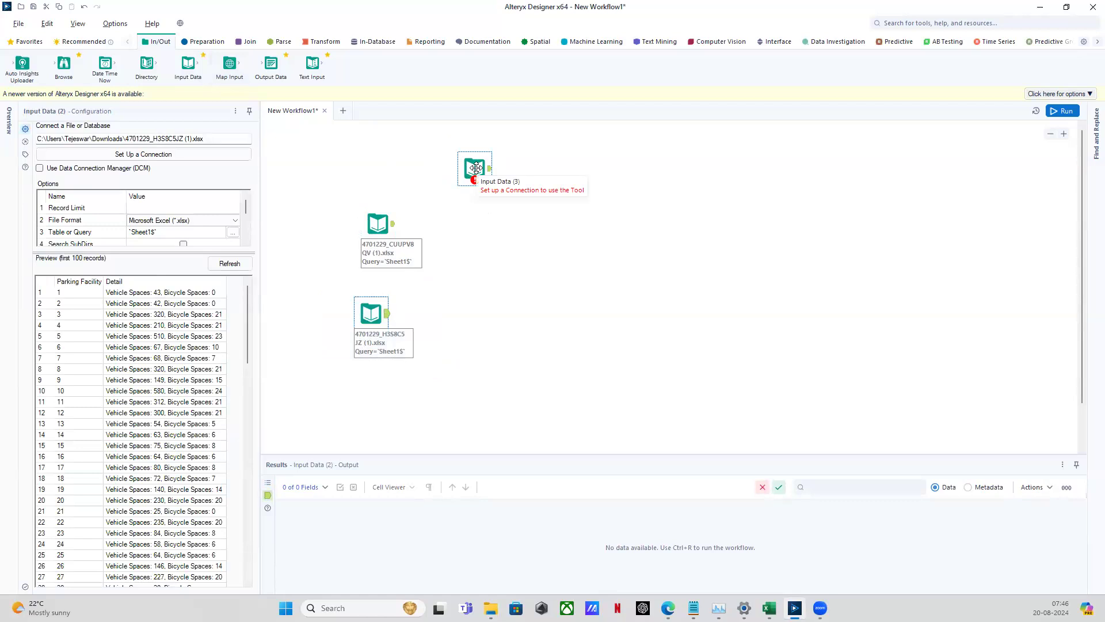
click(476, 168)
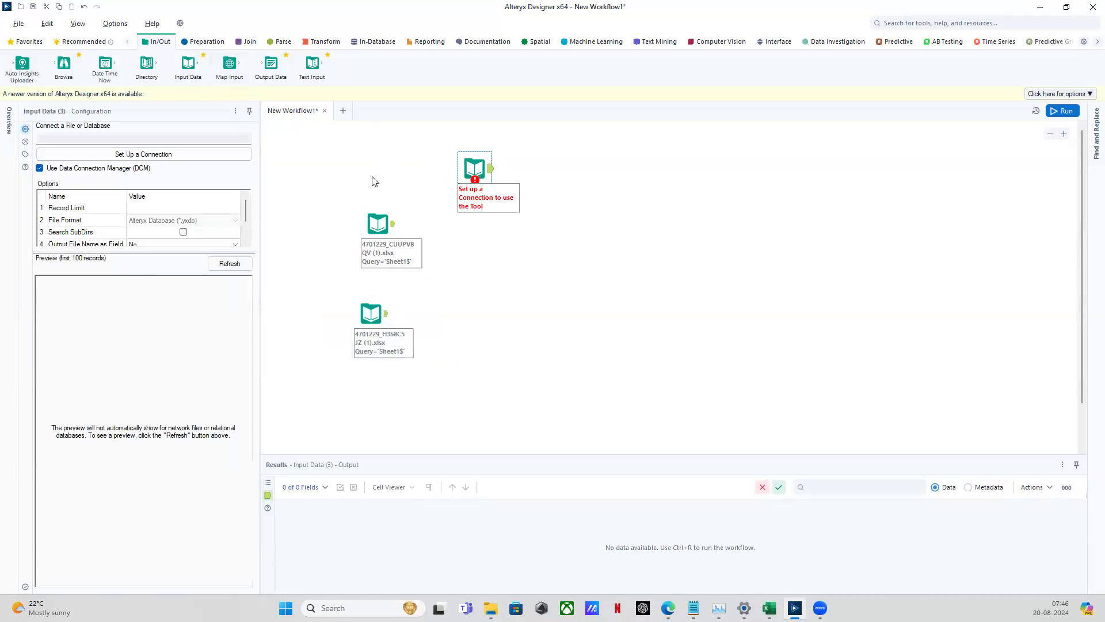
Connect the new input via Files to Sheet1 of 4701229_H3S8C5JZ (1).xlsx
click(148, 156)
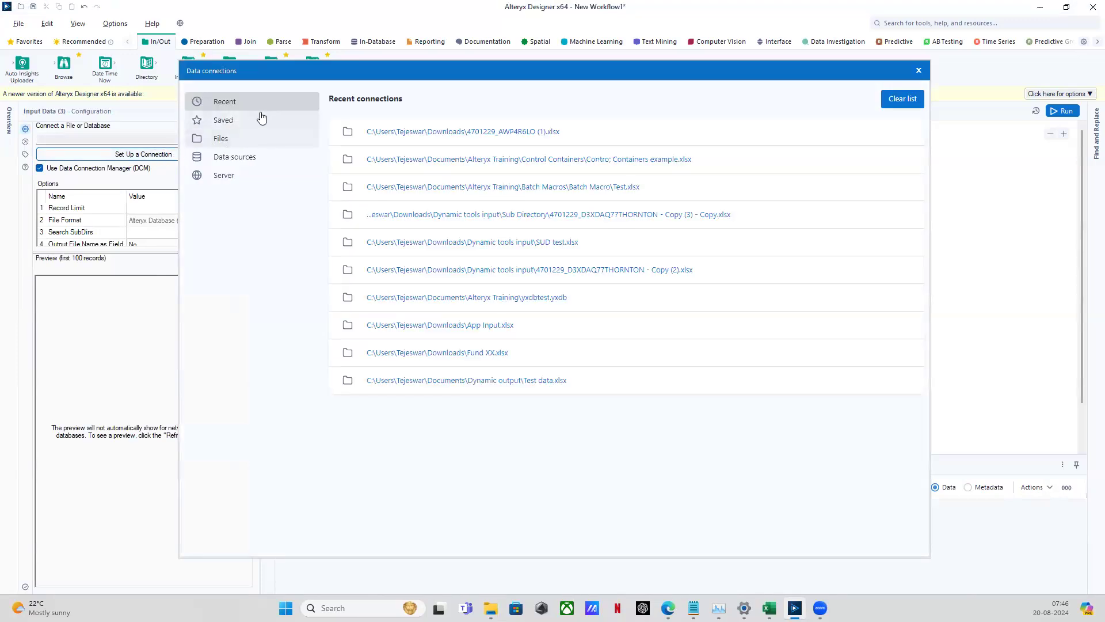
click(233, 144)
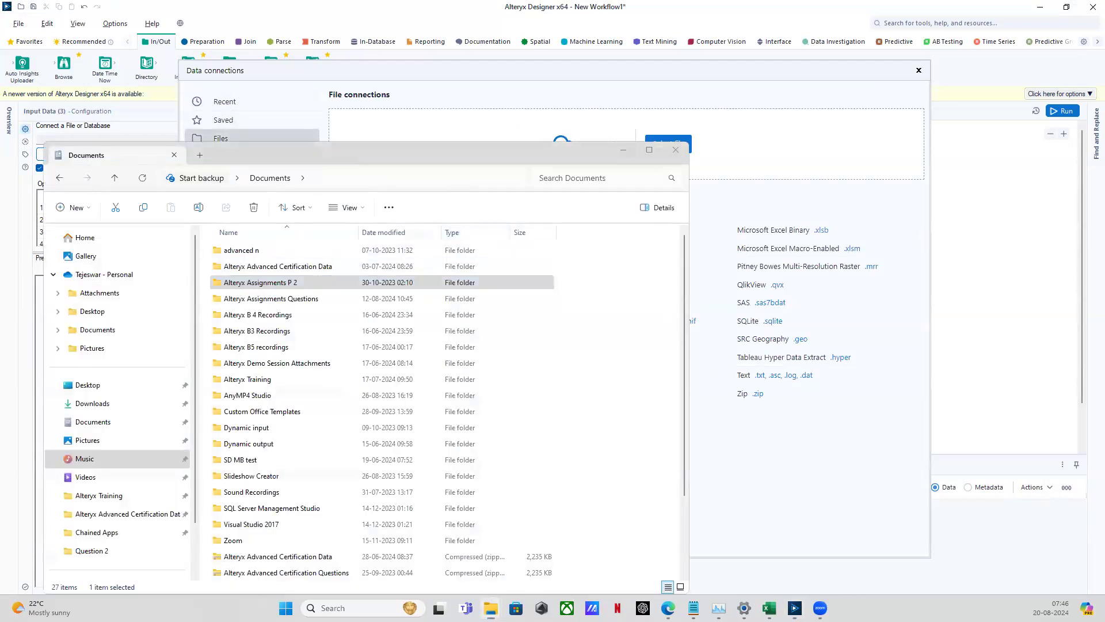
key(alt+Tab)
click(433, 134)
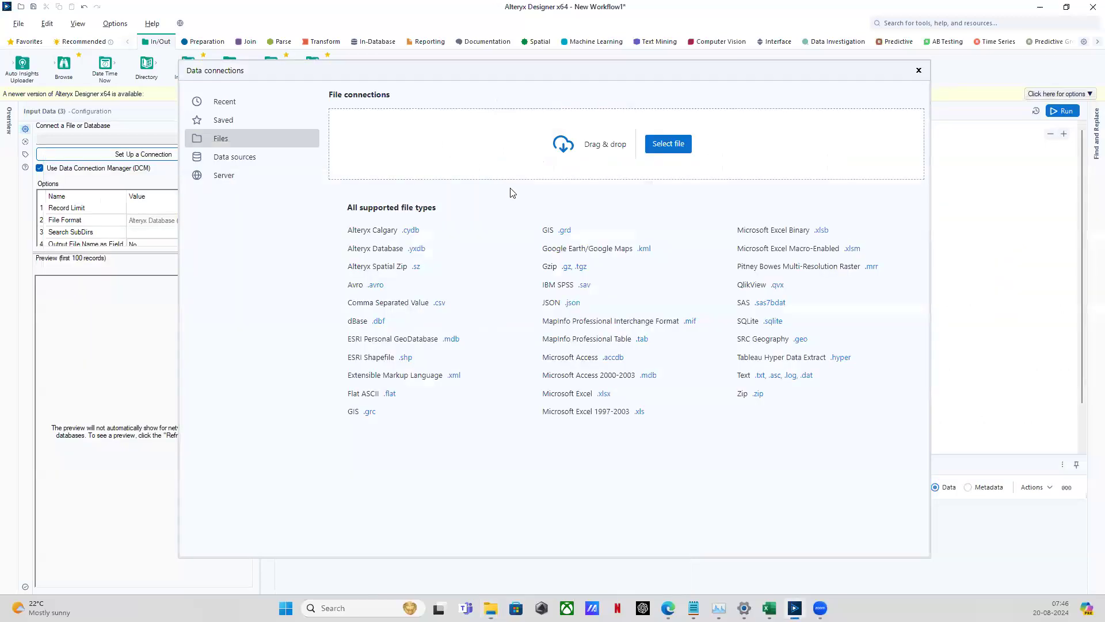
key(alt+Tab)
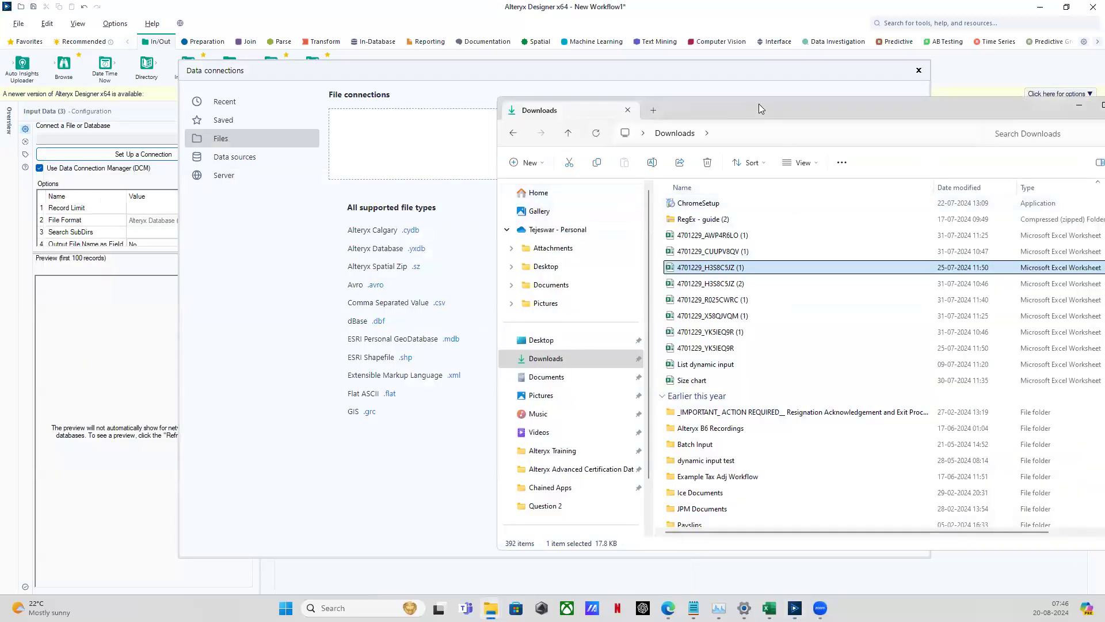
drag(759, 110, 719, 253)
drag(667, 411, 525, 138)
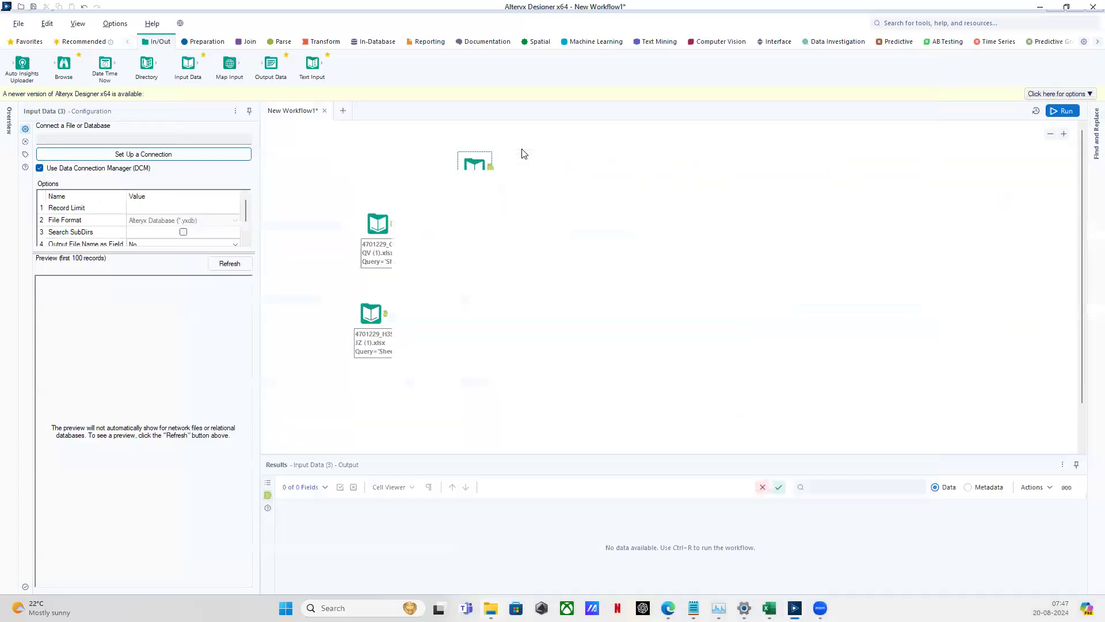
click(573, 229)
click(573, 239)
click(680, 407)
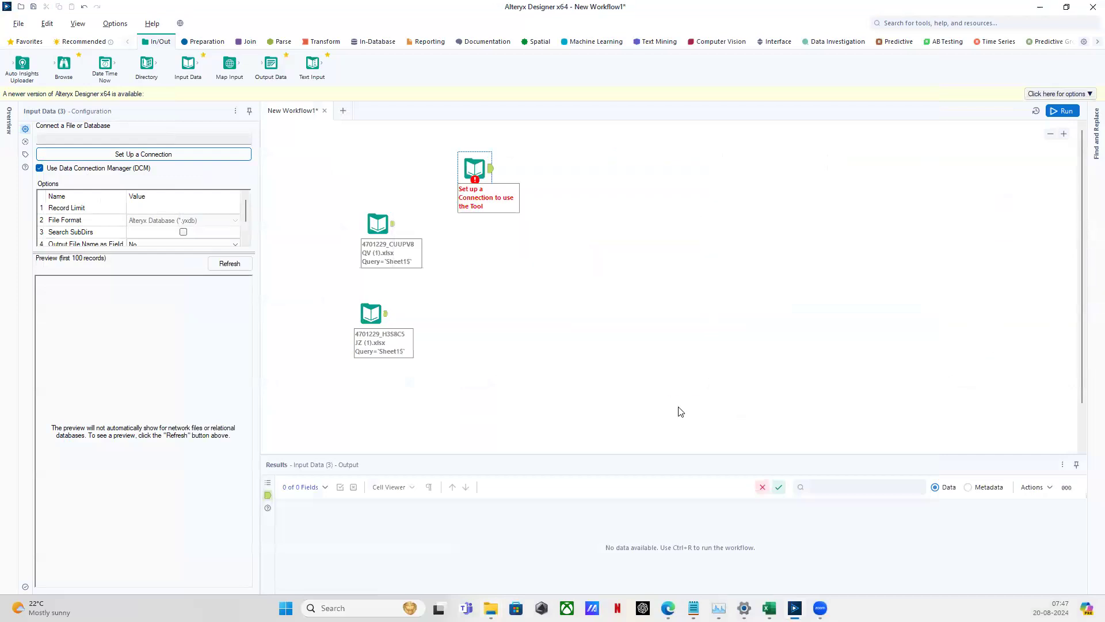
click(579, 275)
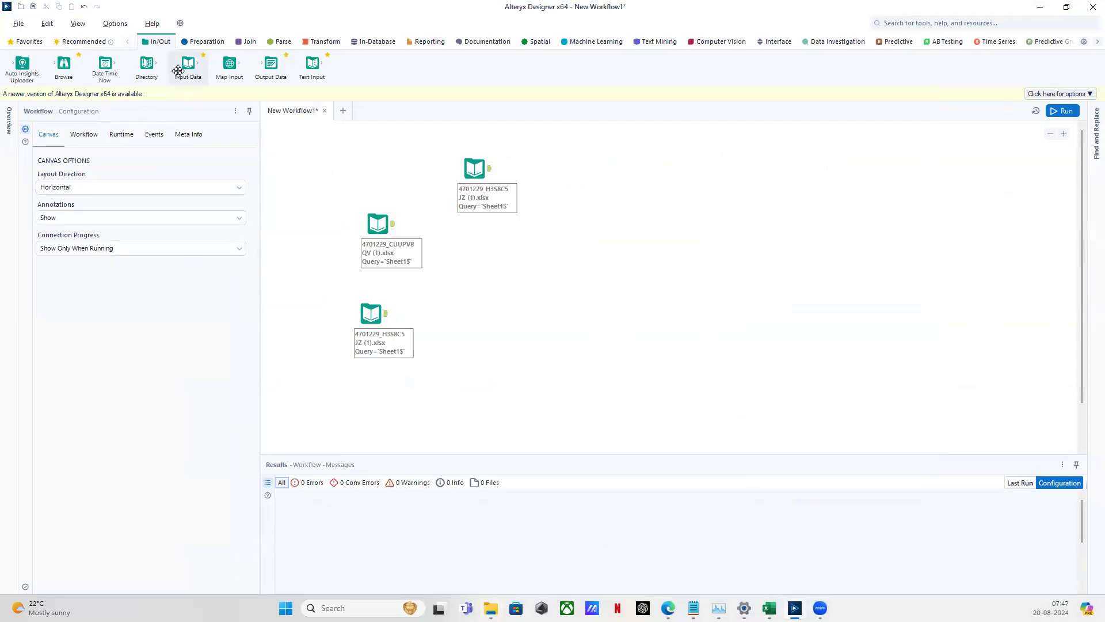
Place a fourth Input Data tool and connect it via Files to Sheet1 of 4701229_CUUPV8QV (1).xlsx
drag(178, 70, 587, 194)
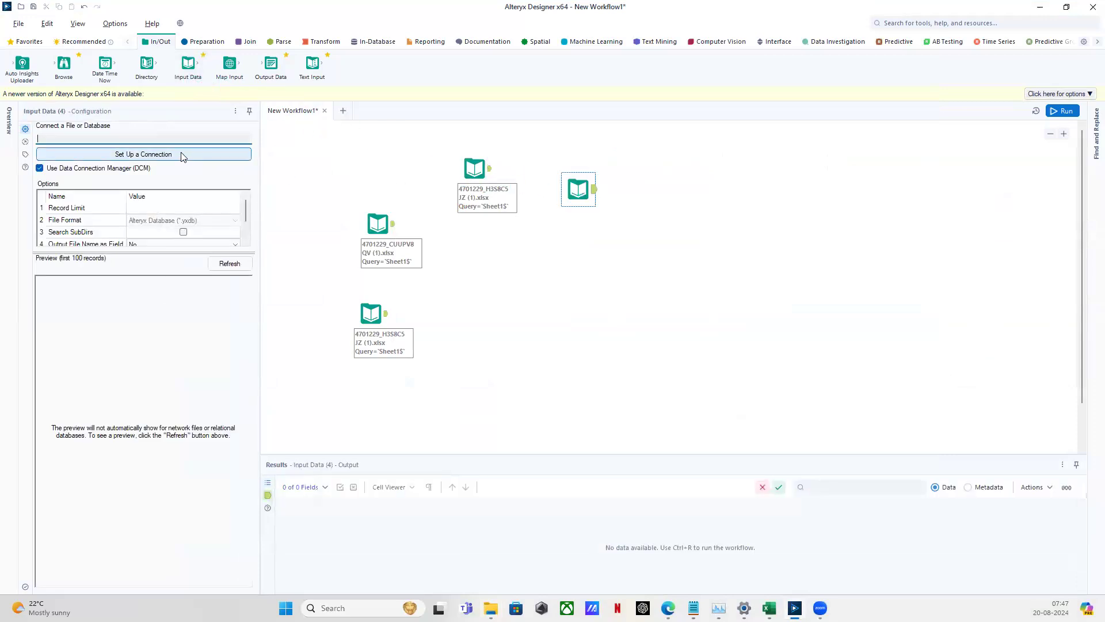
click(182, 155)
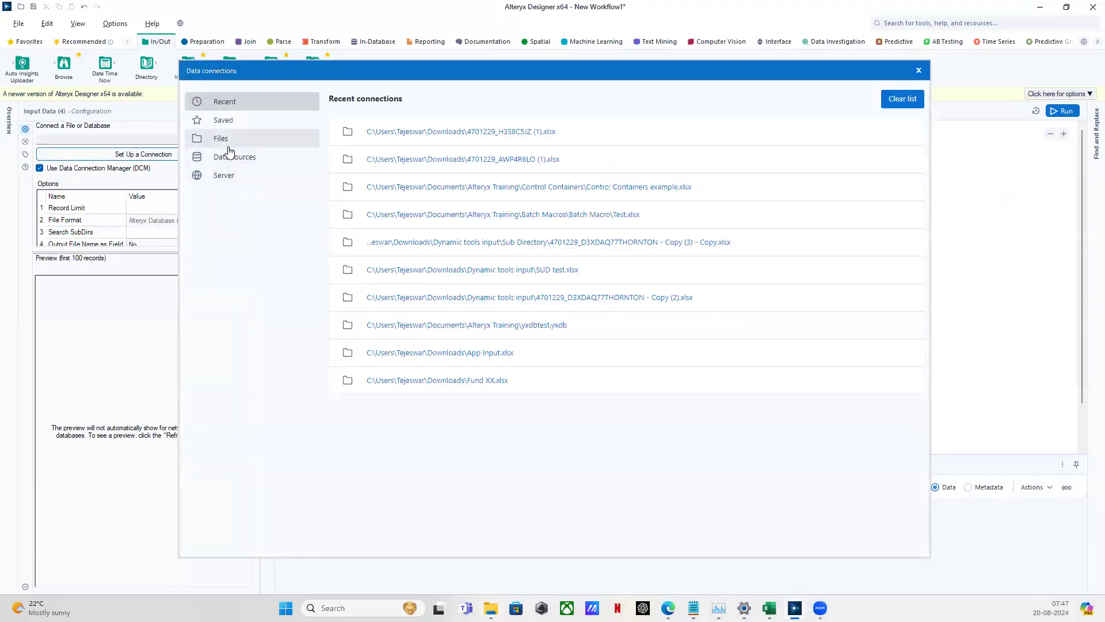
click(226, 140)
click(669, 144)
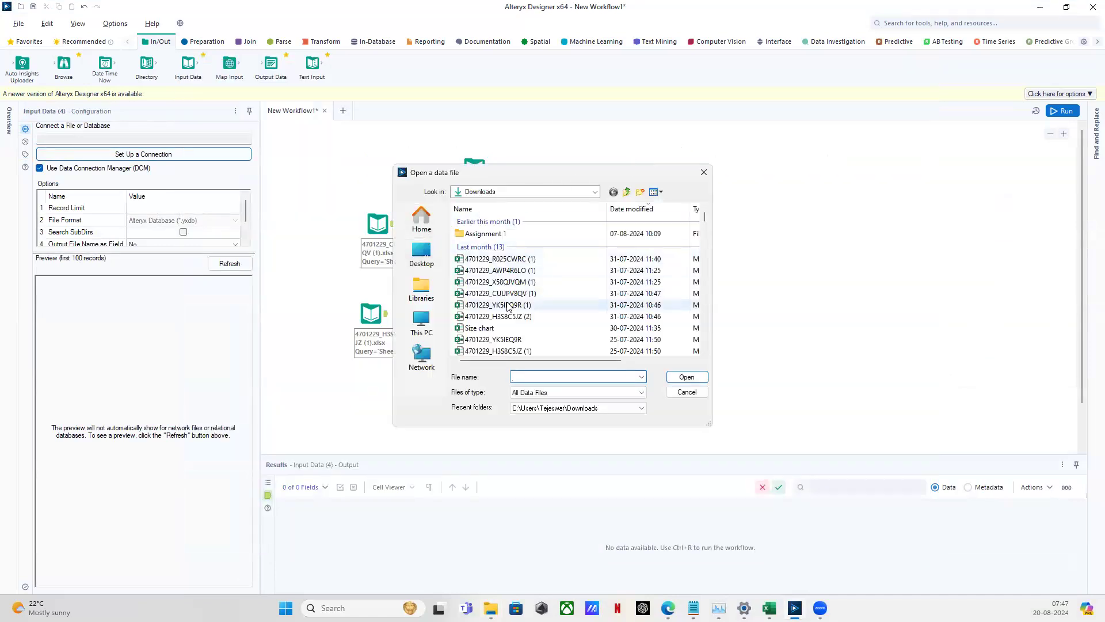
click(498, 294)
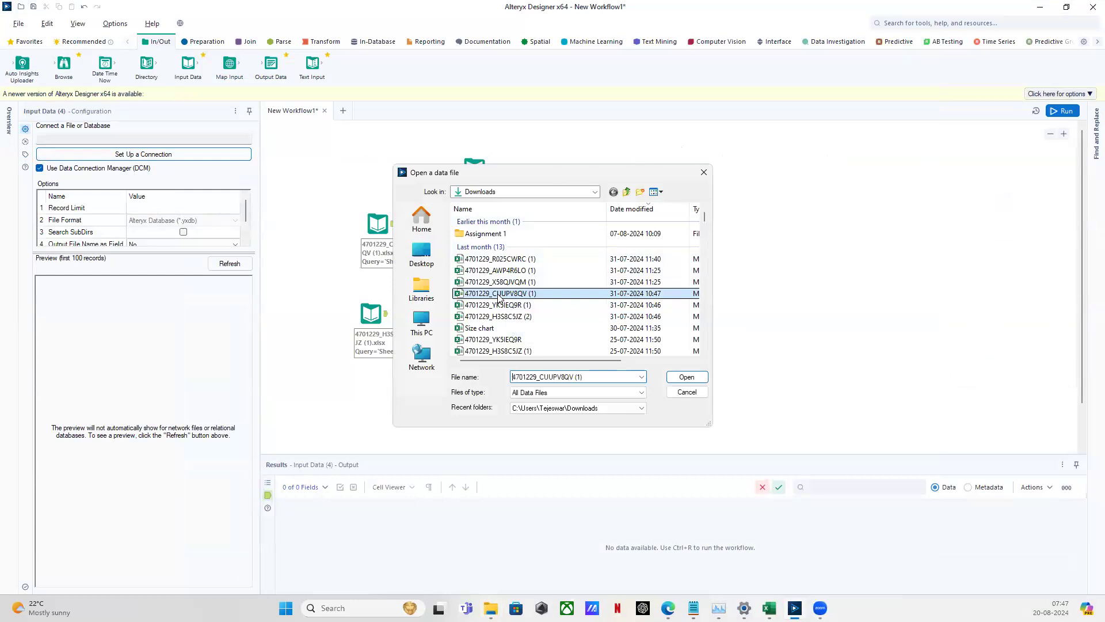
click(687, 378)
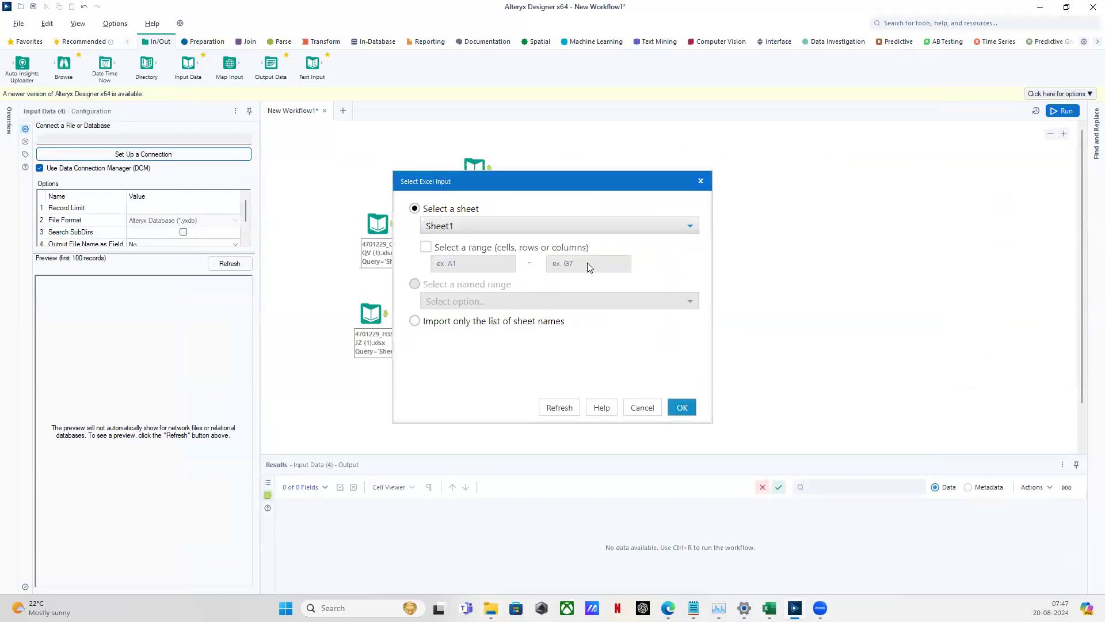
click(682, 403)
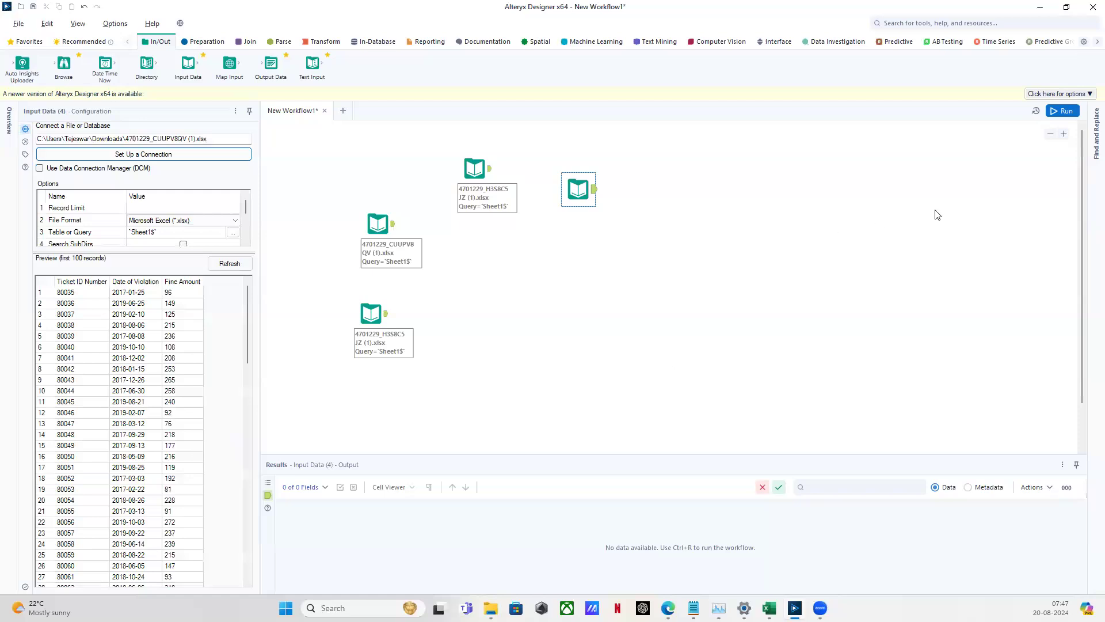
Deselect the new Input Data tool so its file name and Sheet1 label show
click(724, 280)
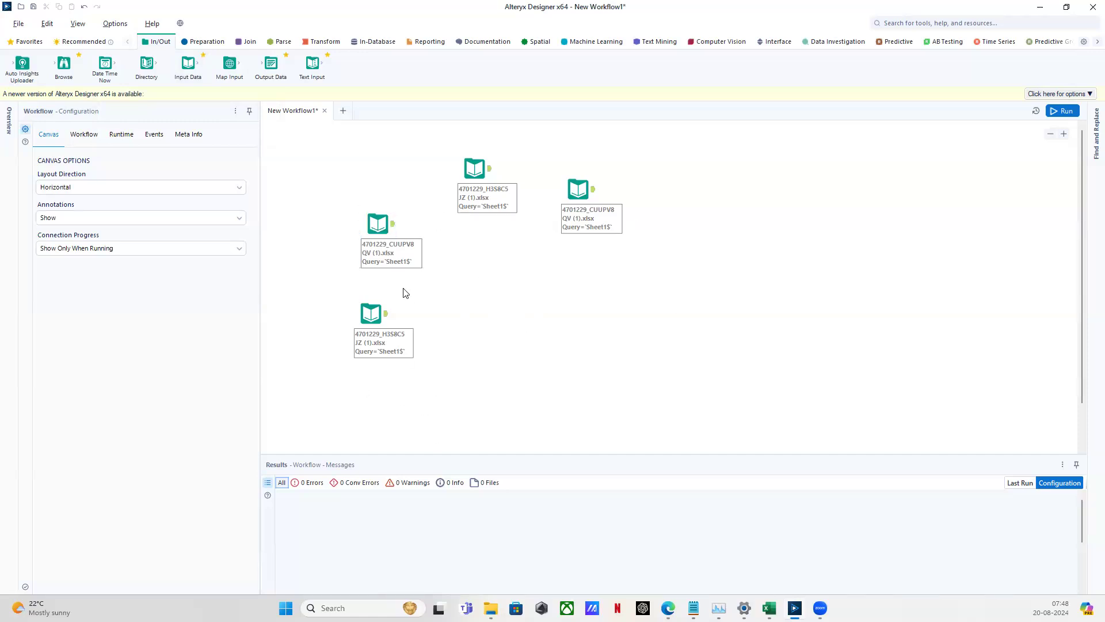
Show the ticket input's settings in a widened panel, scroll its preview to record 100, then box-select all four inputs
click(376, 226)
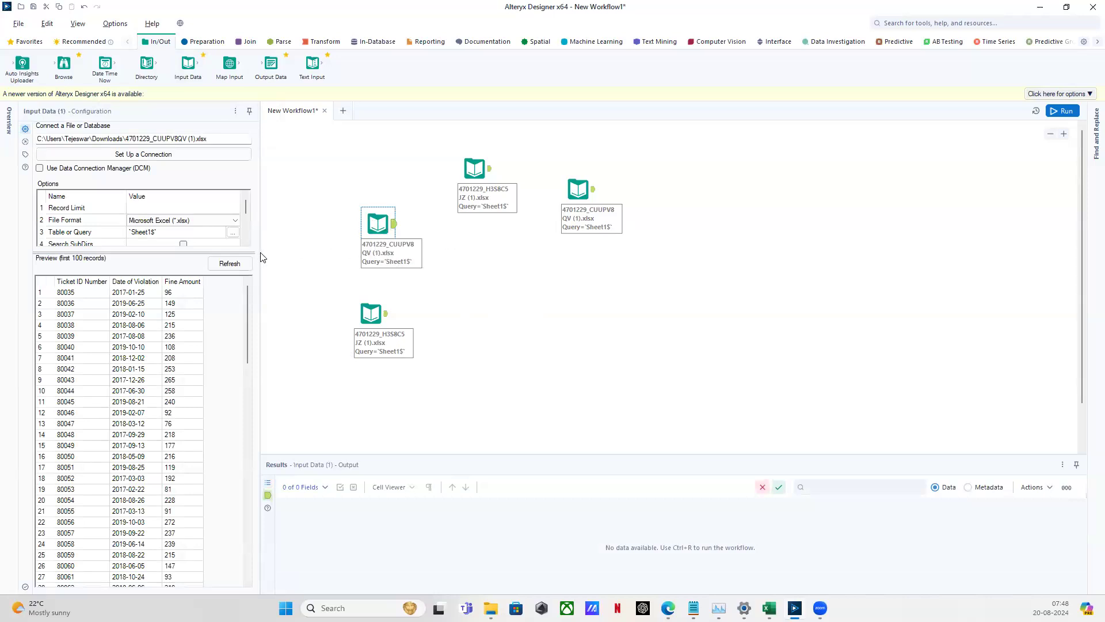
drag(262, 256, 321, 258)
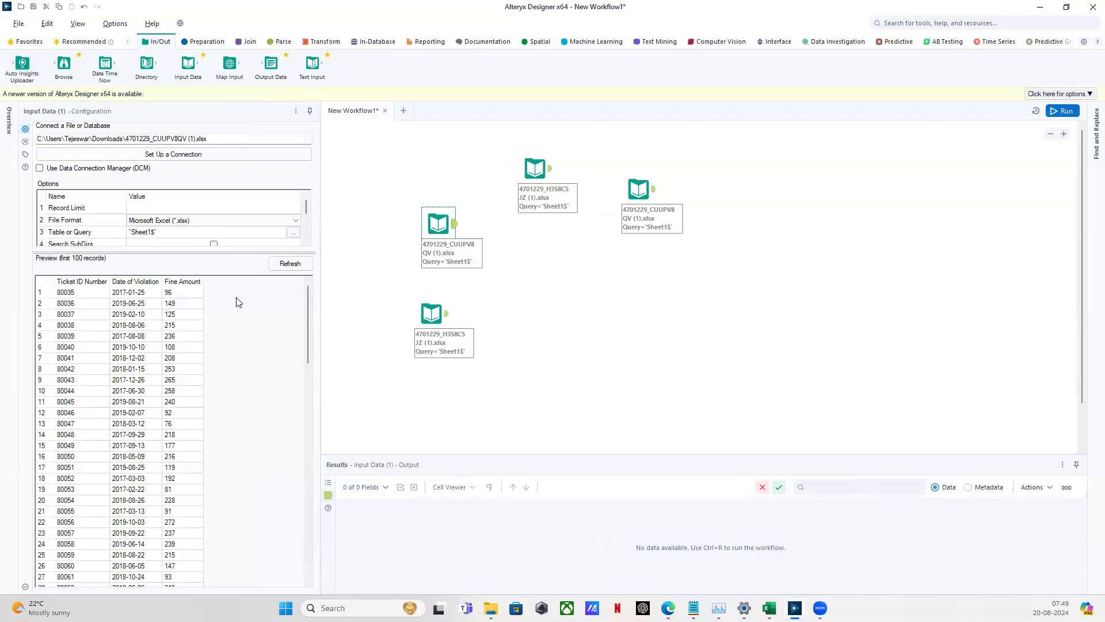
scroll(89, 240, down, 2)
scroll(90, 240, up, 2)
scroll(279, 353, down, 1)
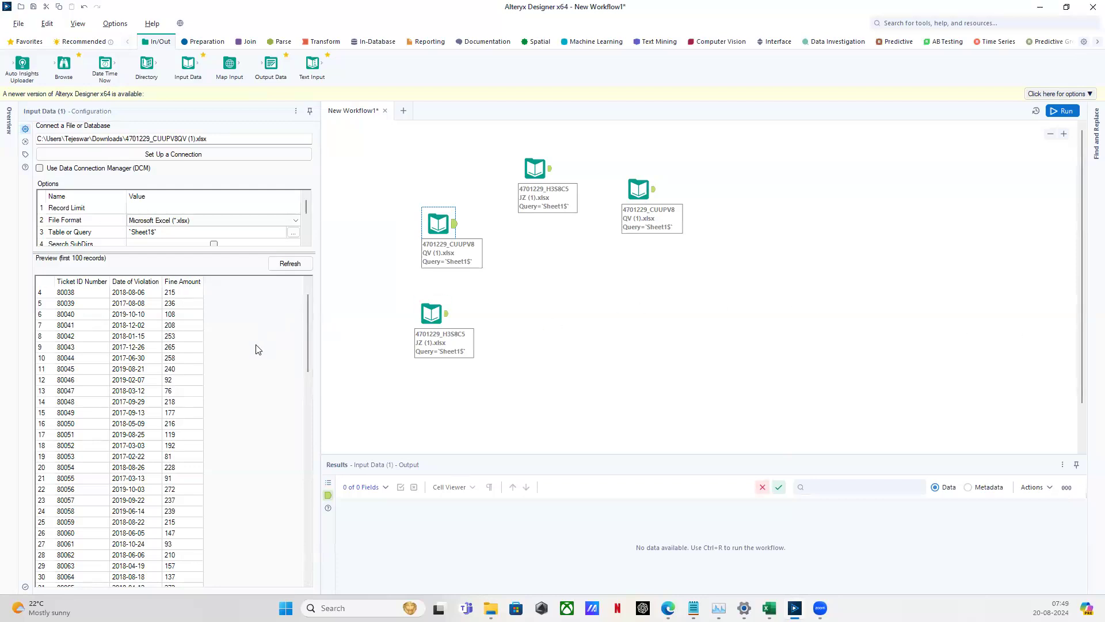
scroll(258, 349, up, 1)
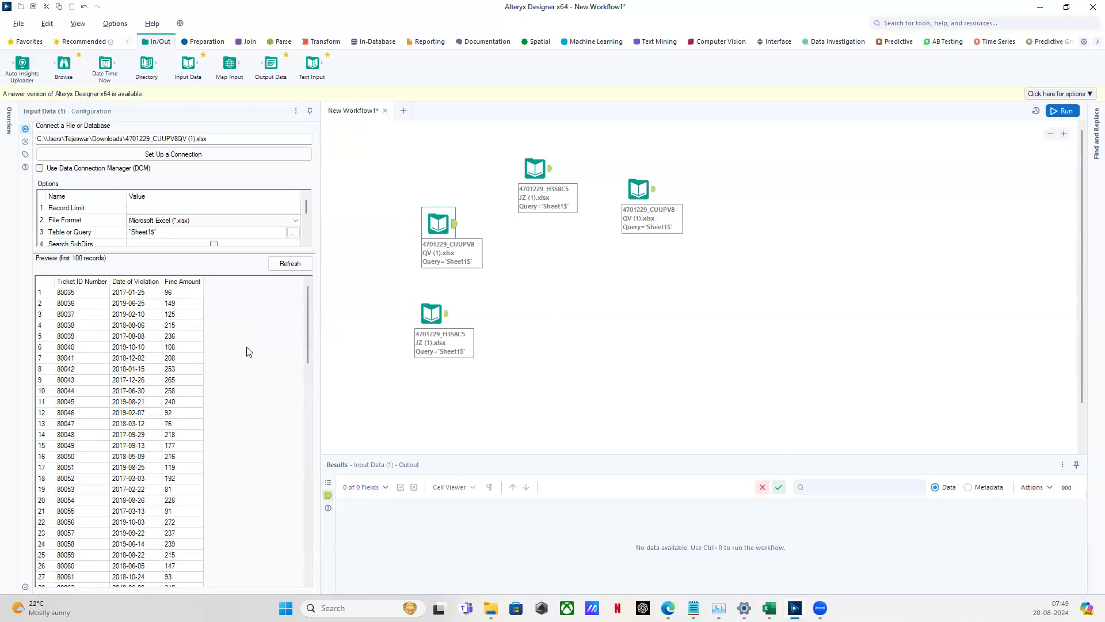
scroll(86, 305, down, 20)
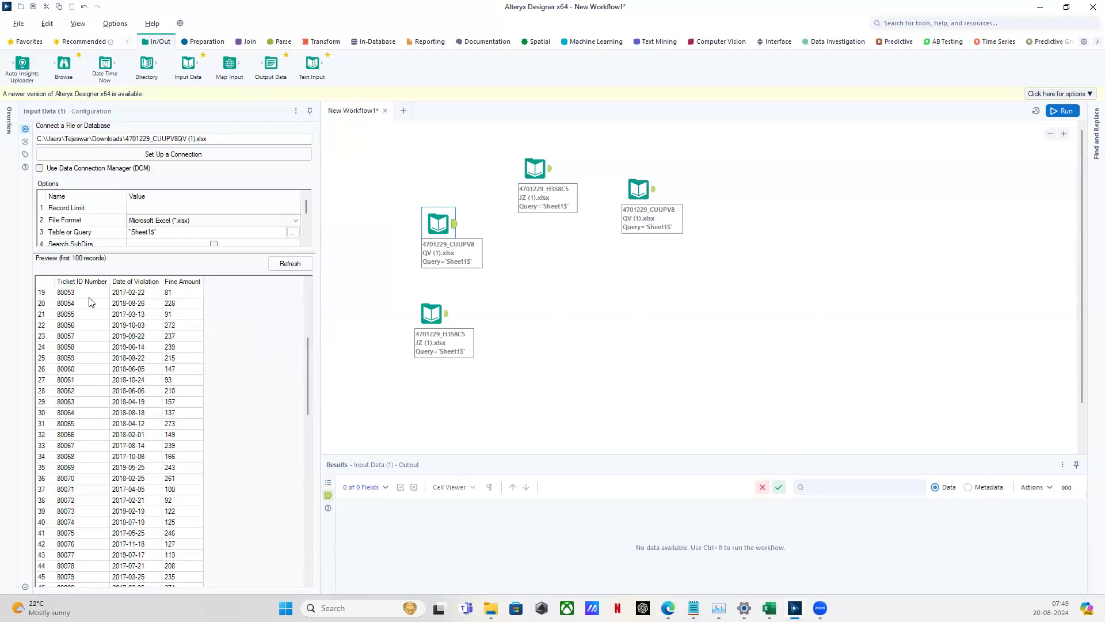
scroll(81, 308, down, 2)
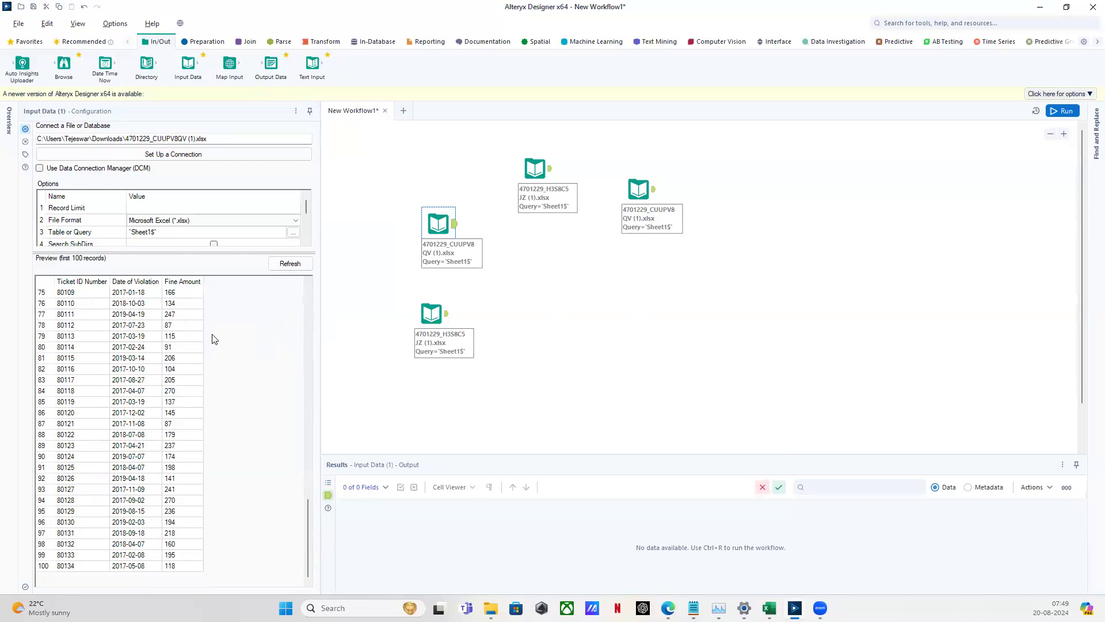
drag(355, 126, 731, 388)
Select the upper-left ticket input and run the workflow, showing its 272 ticket records
click(695, 380)
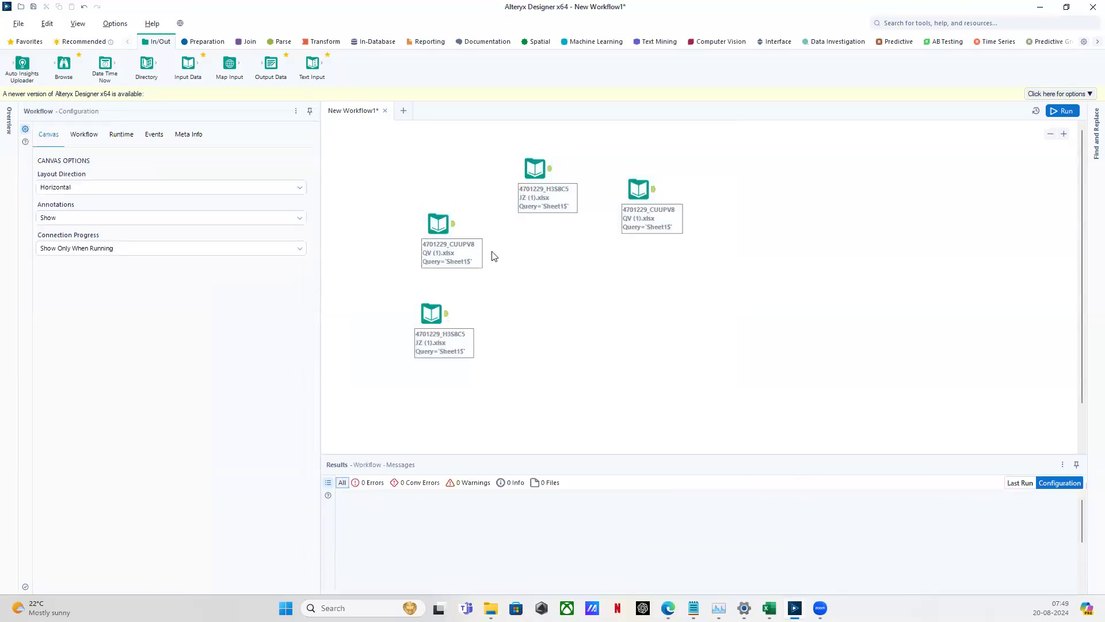
click(443, 222)
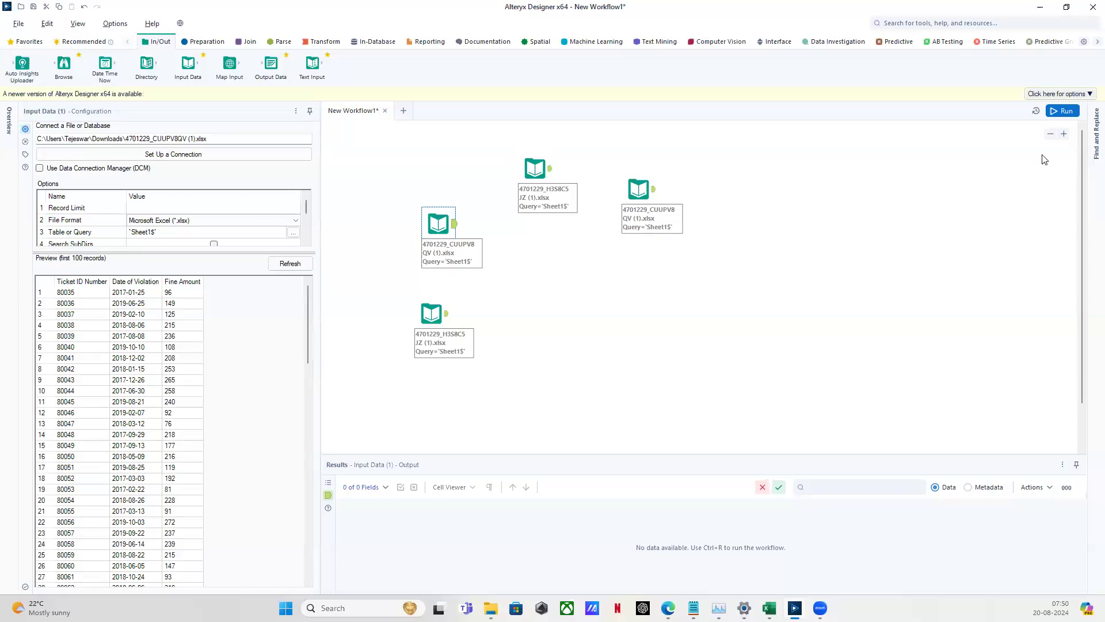
click(1067, 112)
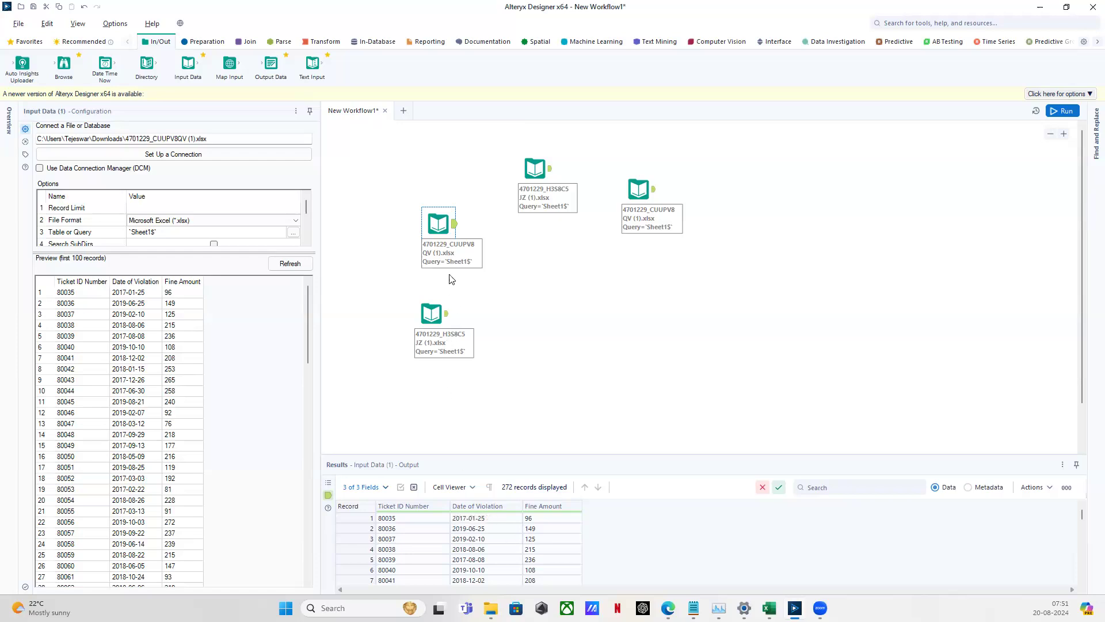
Inspect the lower input's data and the ticket input's data, then switch the palette to Join tools
click(432, 314)
click(444, 224)
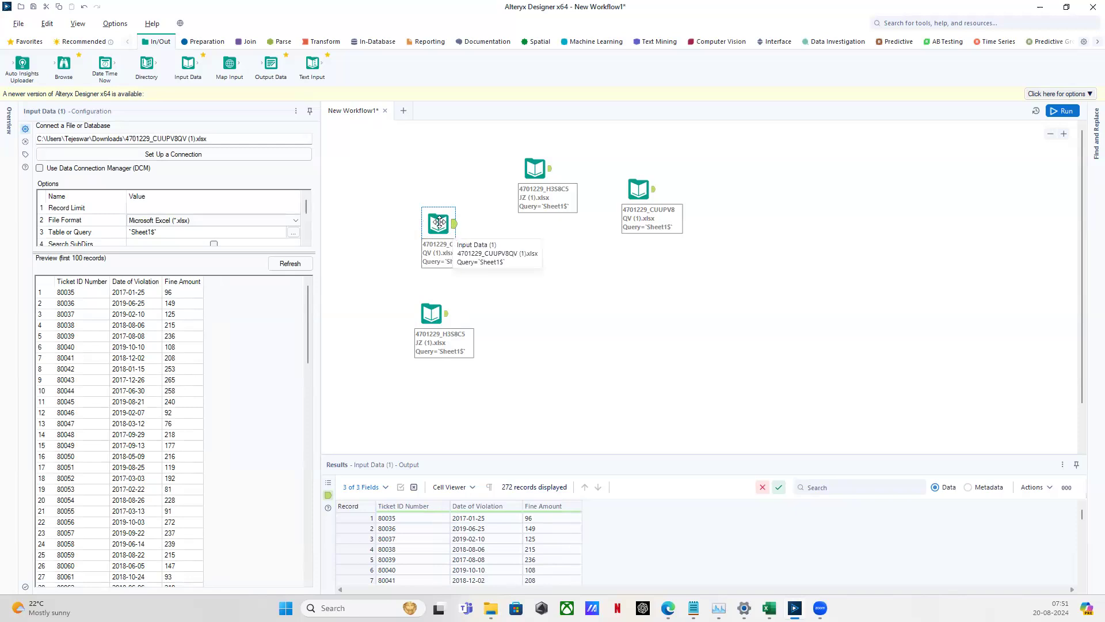
drag(394, 187, 497, 289)
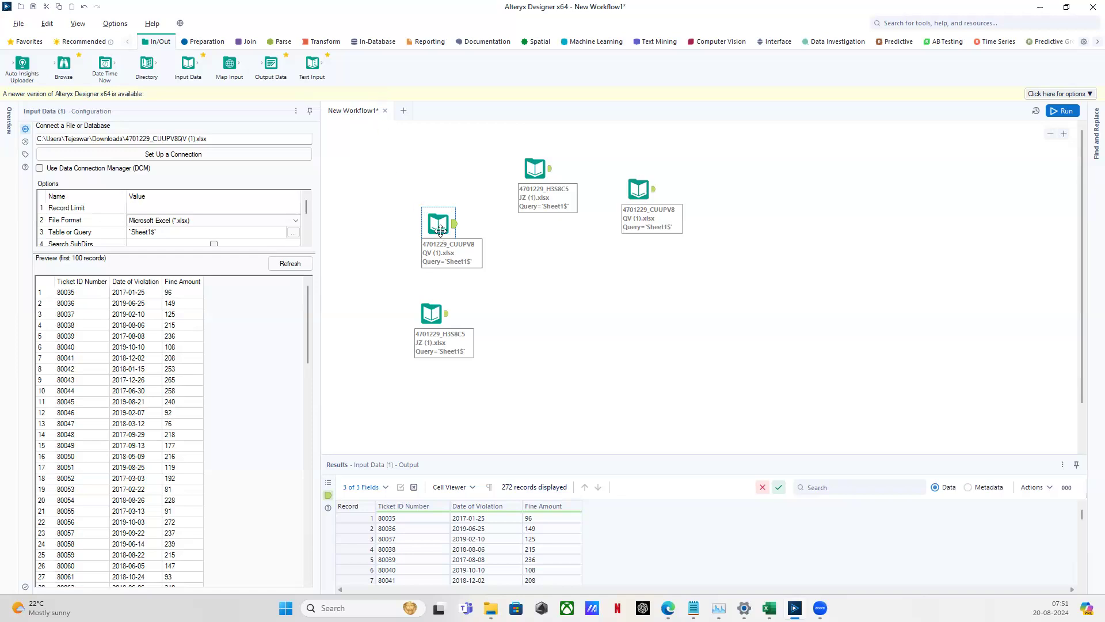
click(245, 43)
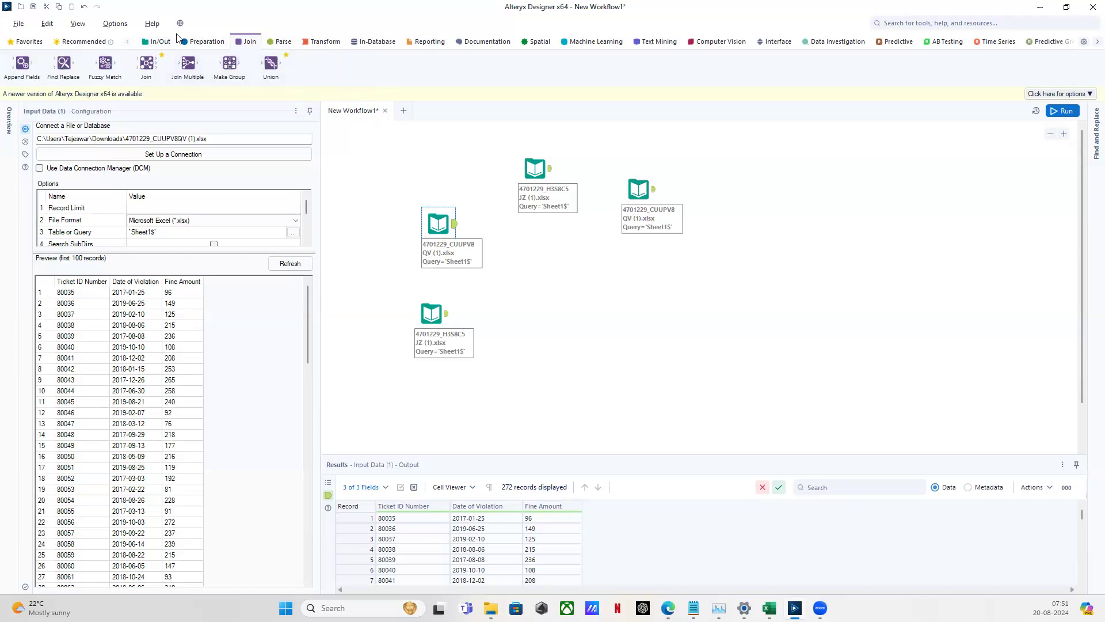
Add a Select tool from the Preparation tools, connected after the ticket input
click(159, 42)
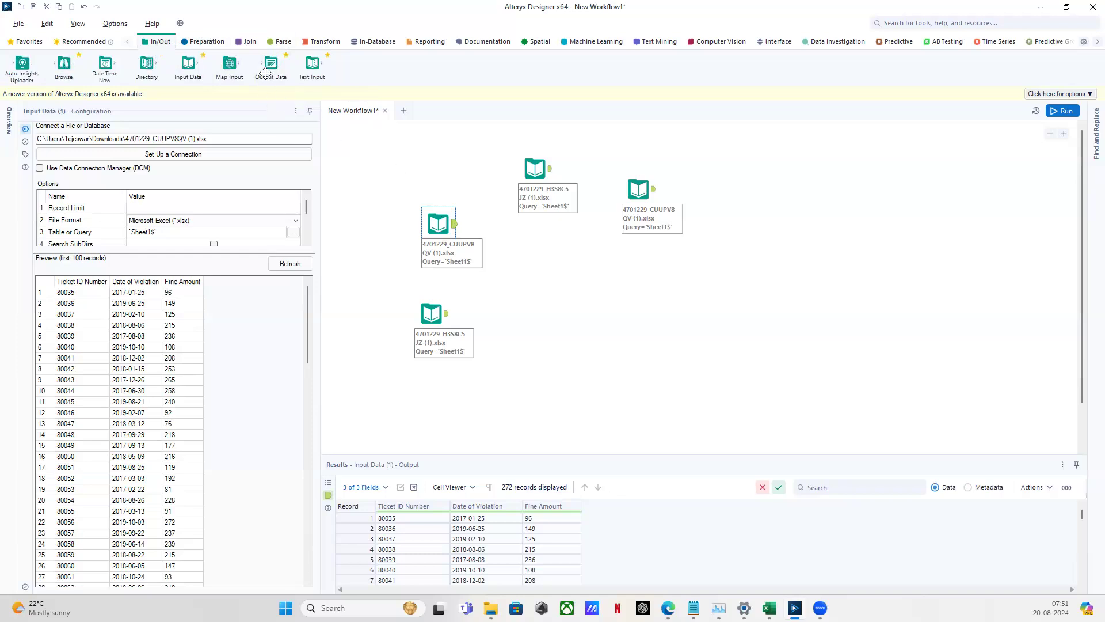
click(215, 43)
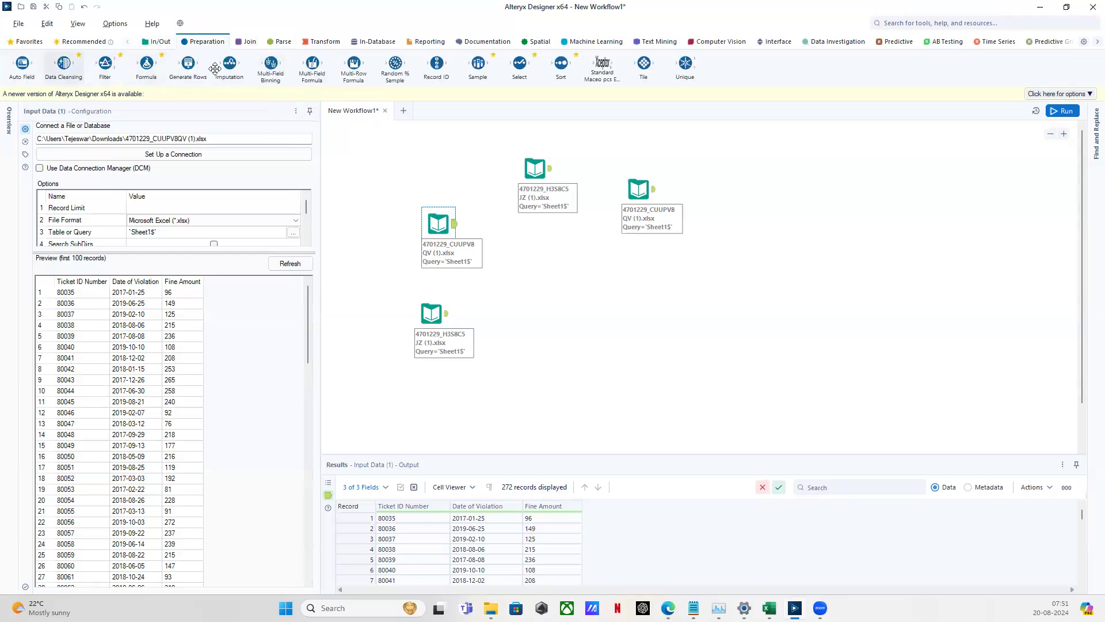
drag(523, 65, 548, 285)
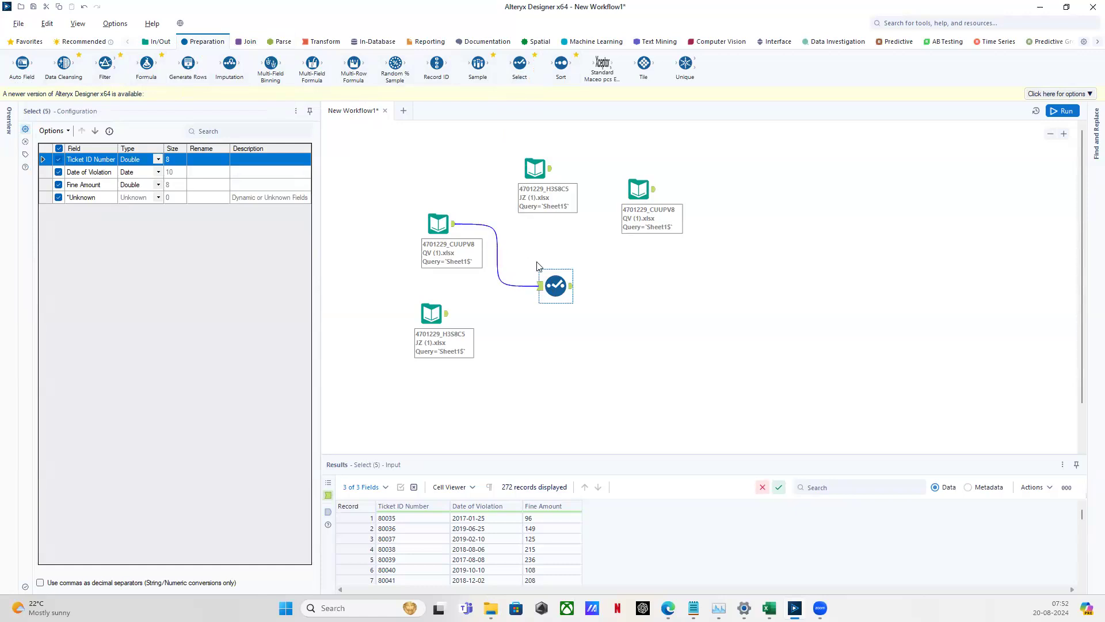
Check the ticket input's 272 records and the Select tool's input and output anchors
drag(525, 255, 609, 327)
click(451, 224)
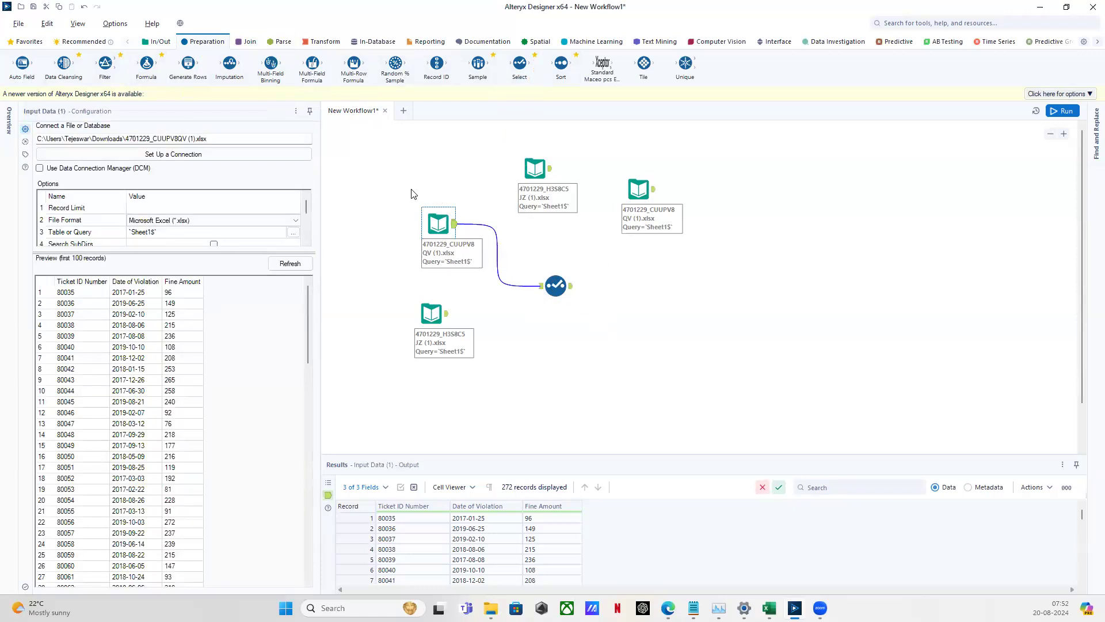
drag(524, 251, 602, 316)
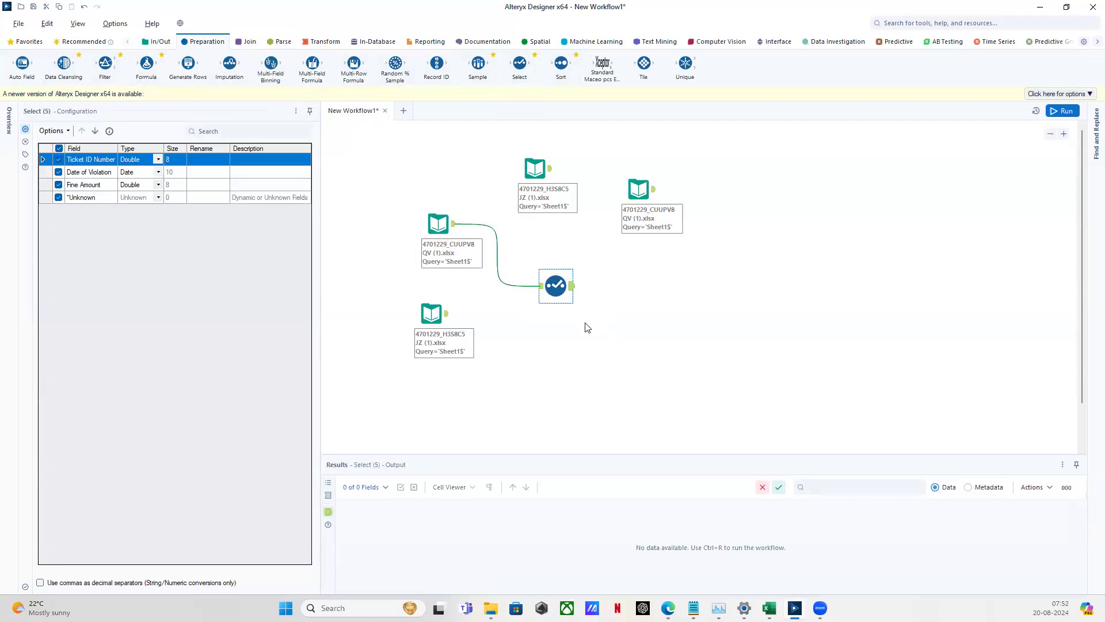
click(455, 231)
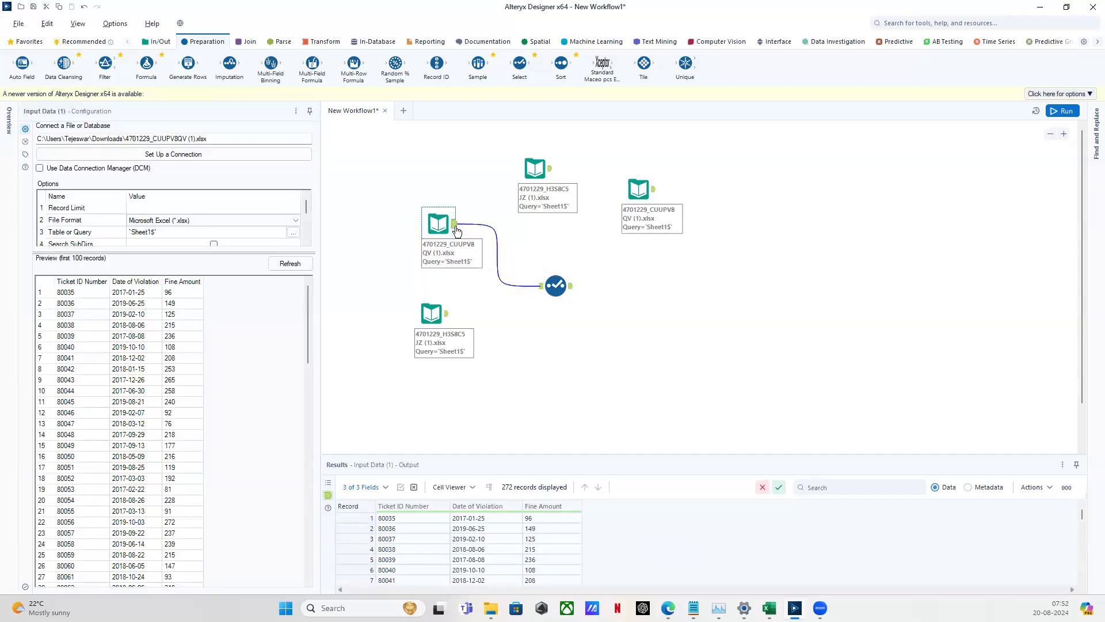
click(531, 256)
drag(525, 257, 582, 311)
click(542, 287)
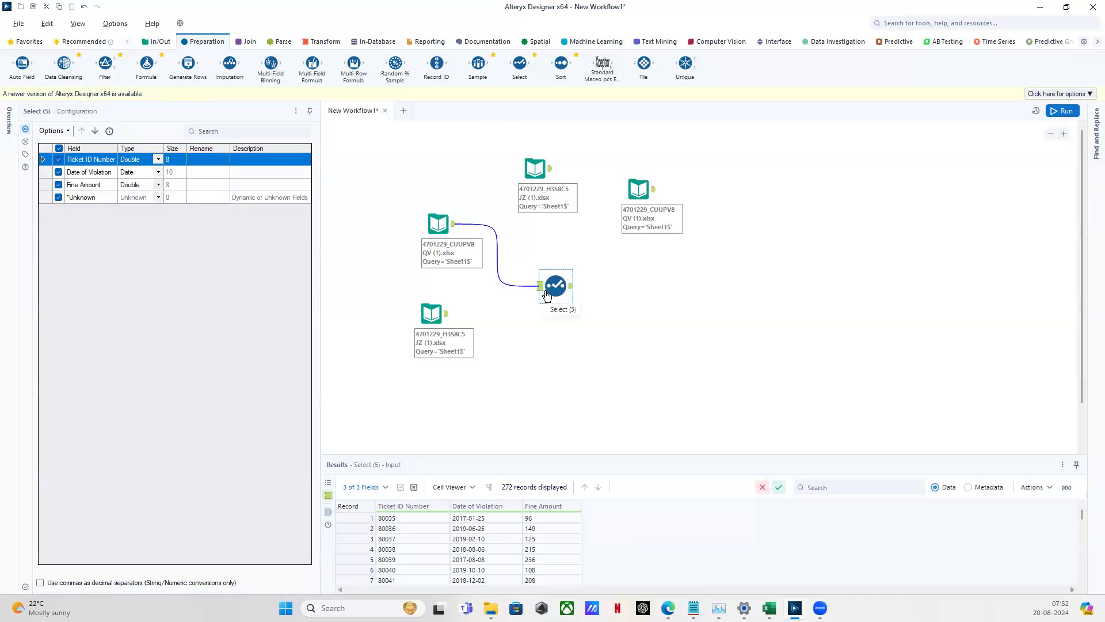
click(571, 287)
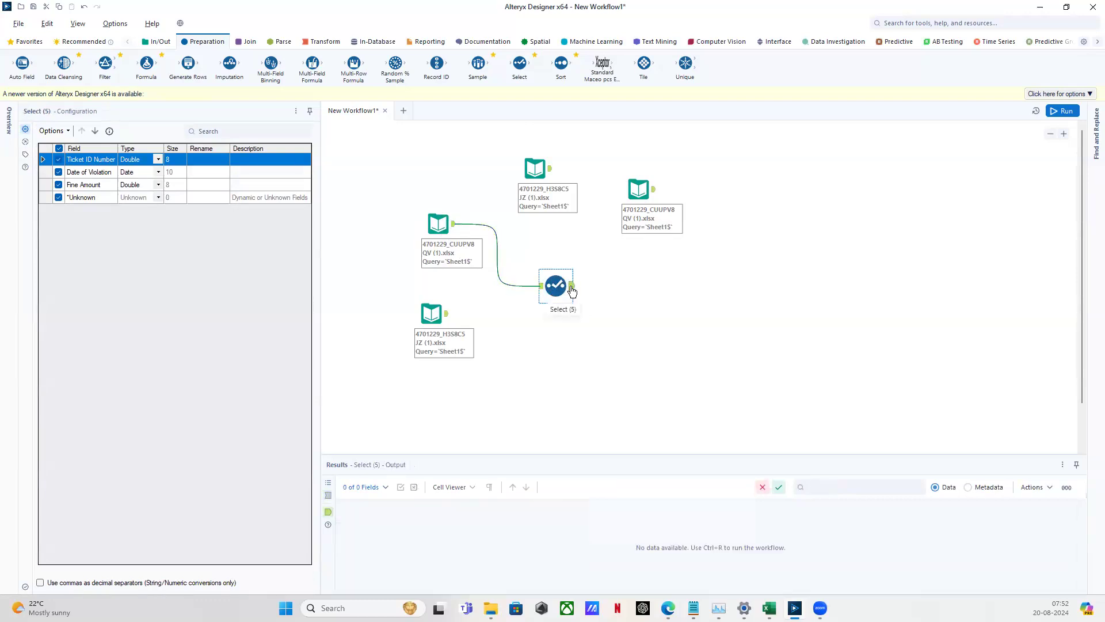
Run the workflow and compare the Select tool's incoming and outgoing records
click(1063, 113)
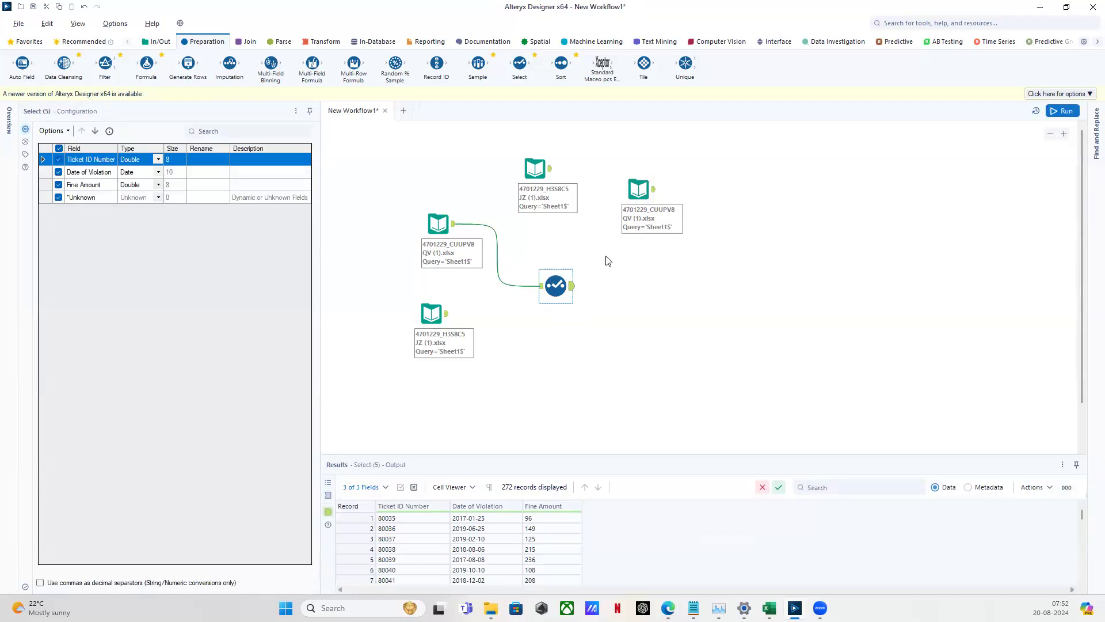
click(544, 287)
click(571, 288)
click(542, 288)
Zoom the canvas and deselect the tool to show run messages: 272 and 155 records, 0 errors
scroll(533, 291, up, 7)
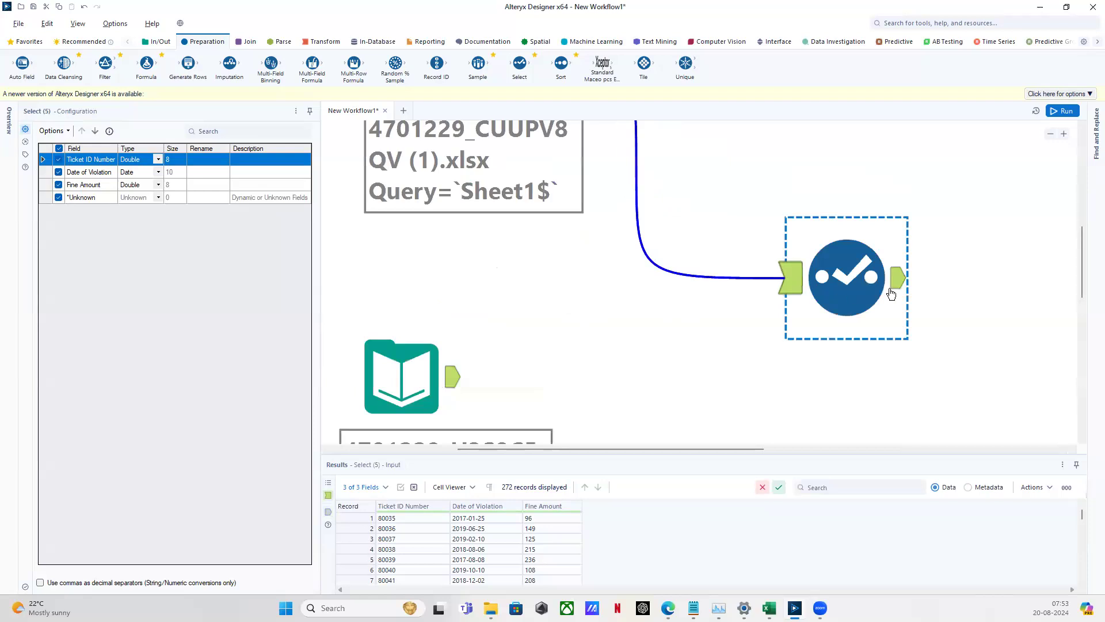
scroll(965, 290, up, 3)
scroll(966, 293, up, 1)
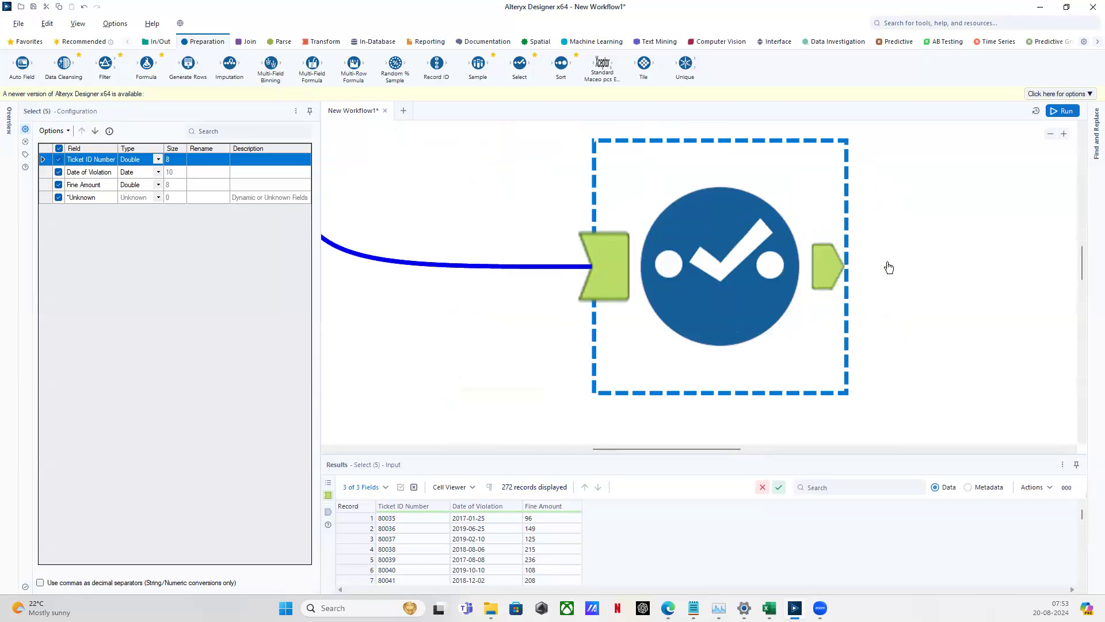
scroll(904, 283, down, 3)
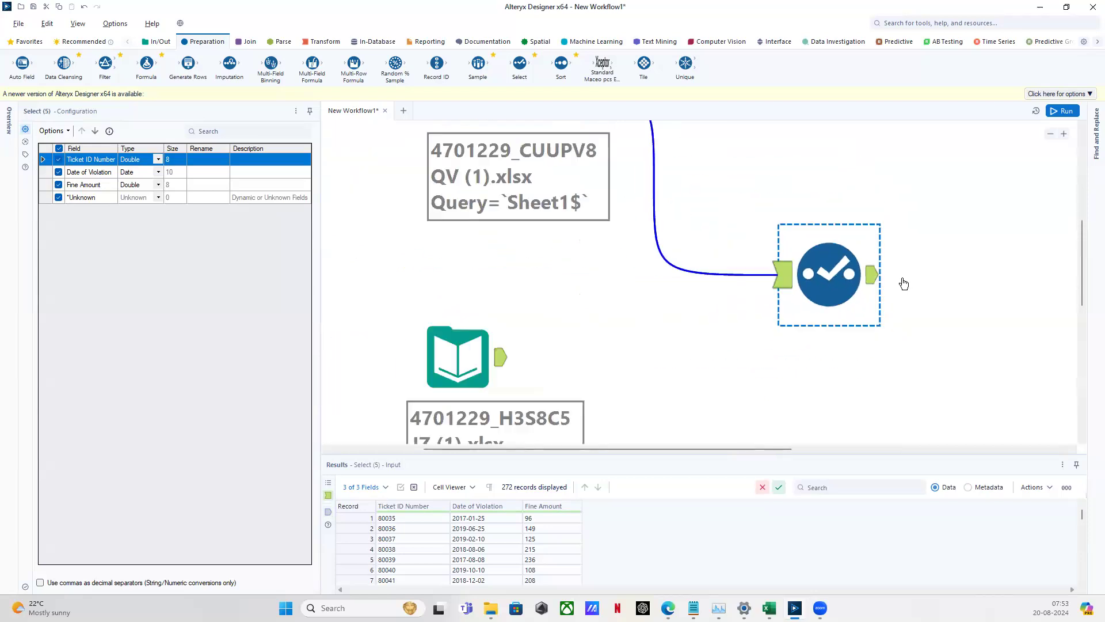
scroll(676, 379, down, 4)
scroll(673, 378, up, 8)
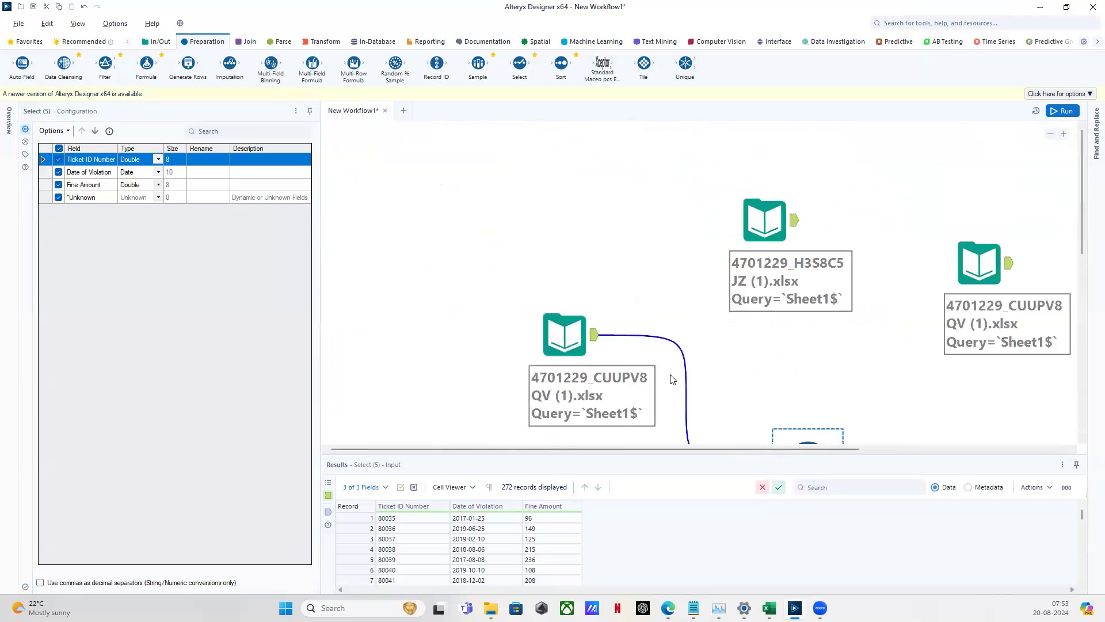
scroll(674, 379, down, 5)
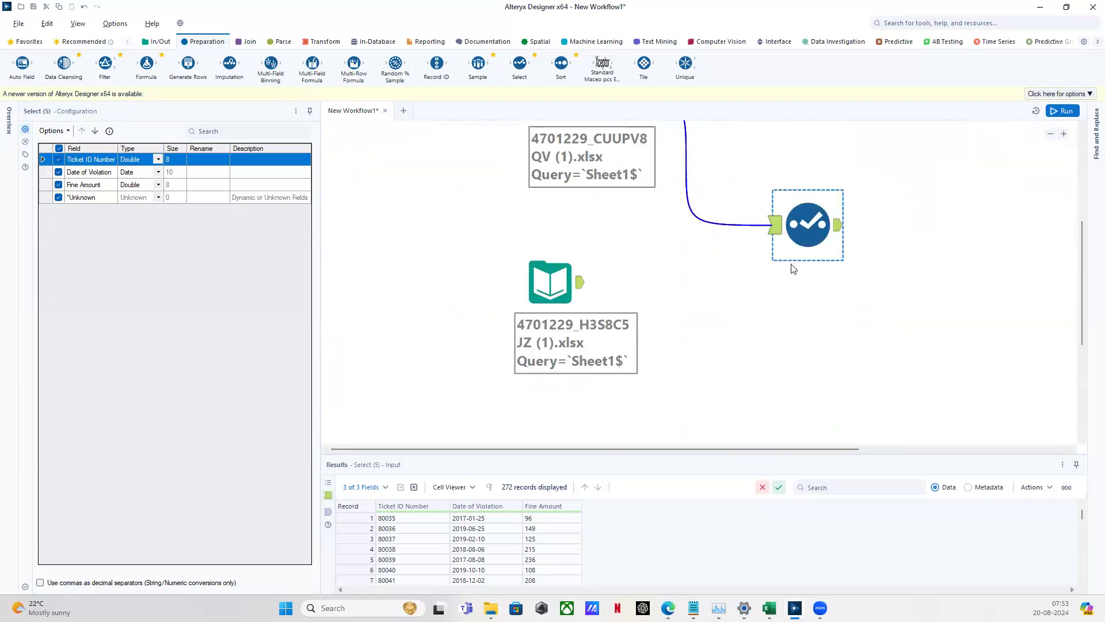
click(718, 318)
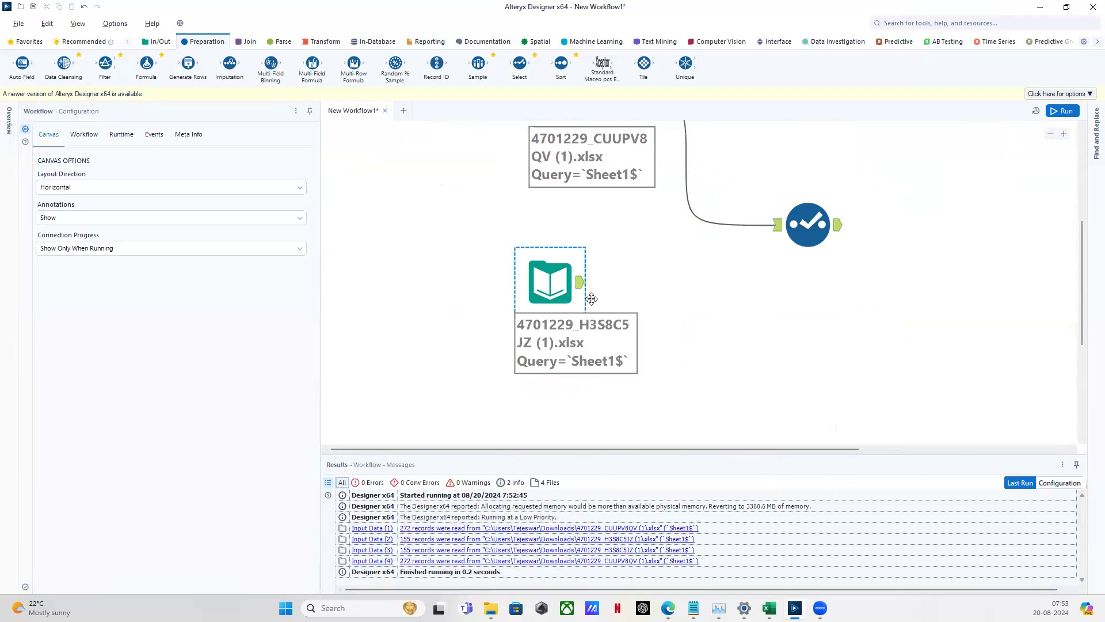
Add a Filter tool, run the workflow, and filter the results to show only errors
drag(105, 63, 916, 352)
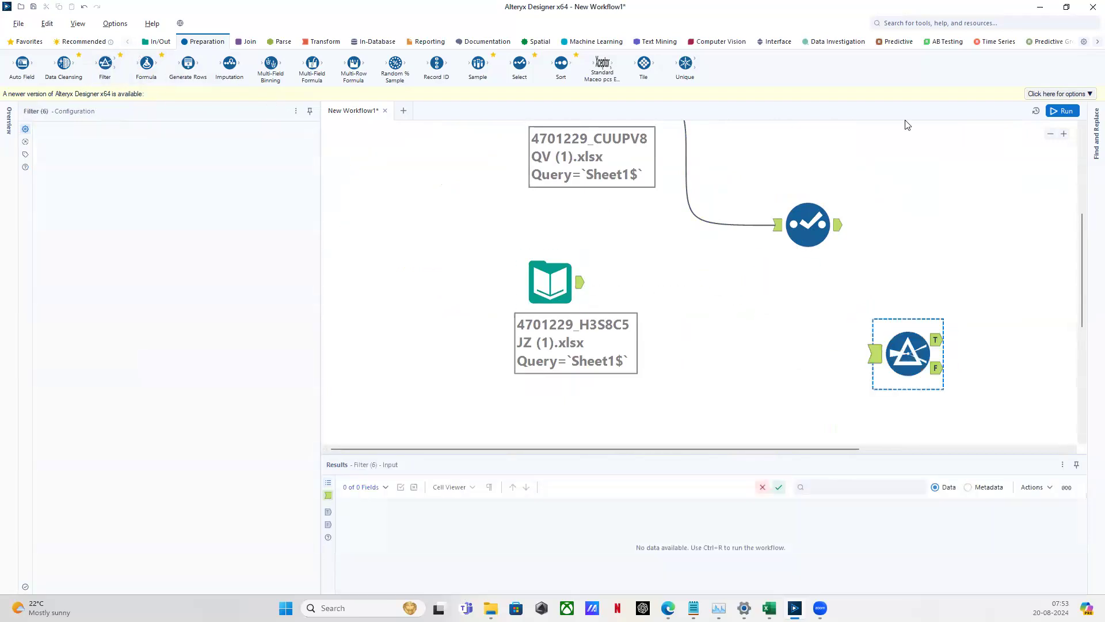
click(1062, 112)
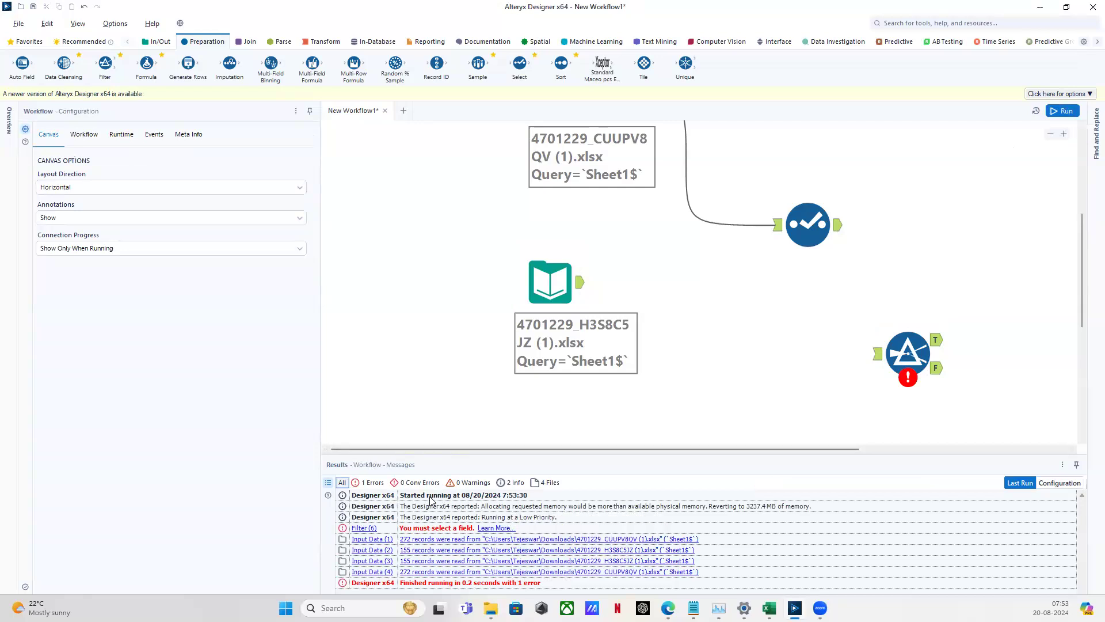
click(380, 498)
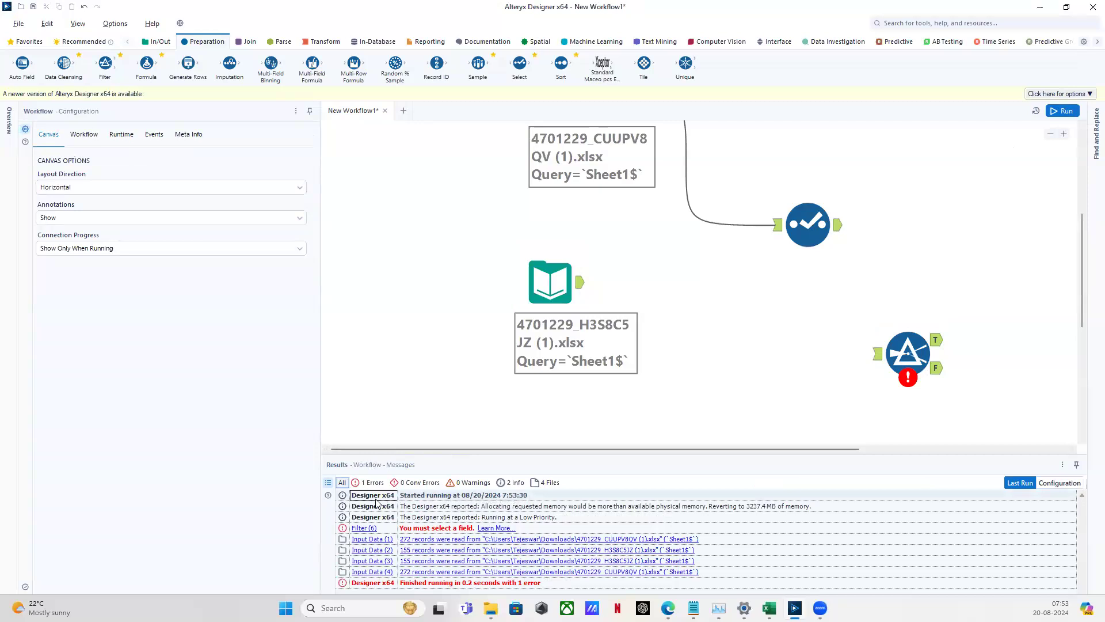
click(375, 509)
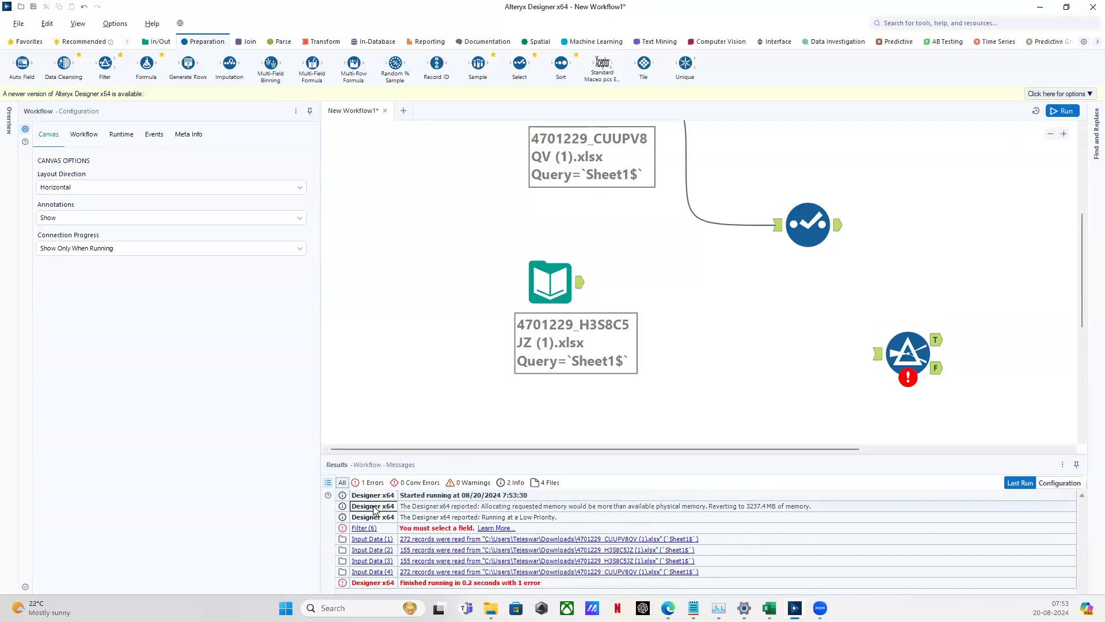
click(367, 518)
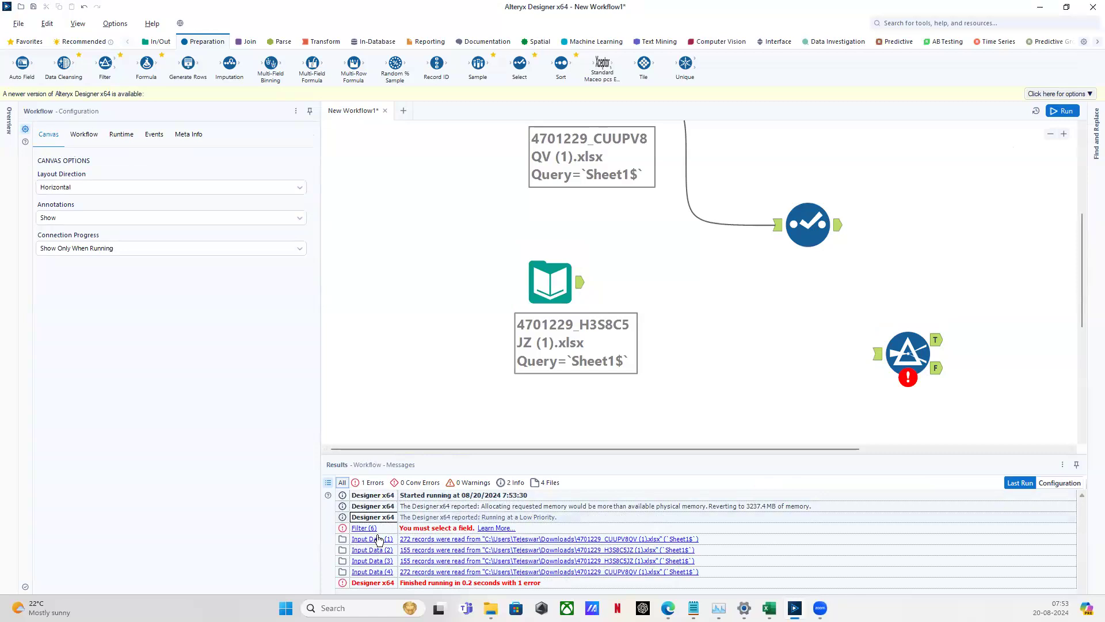
click(372, 483)
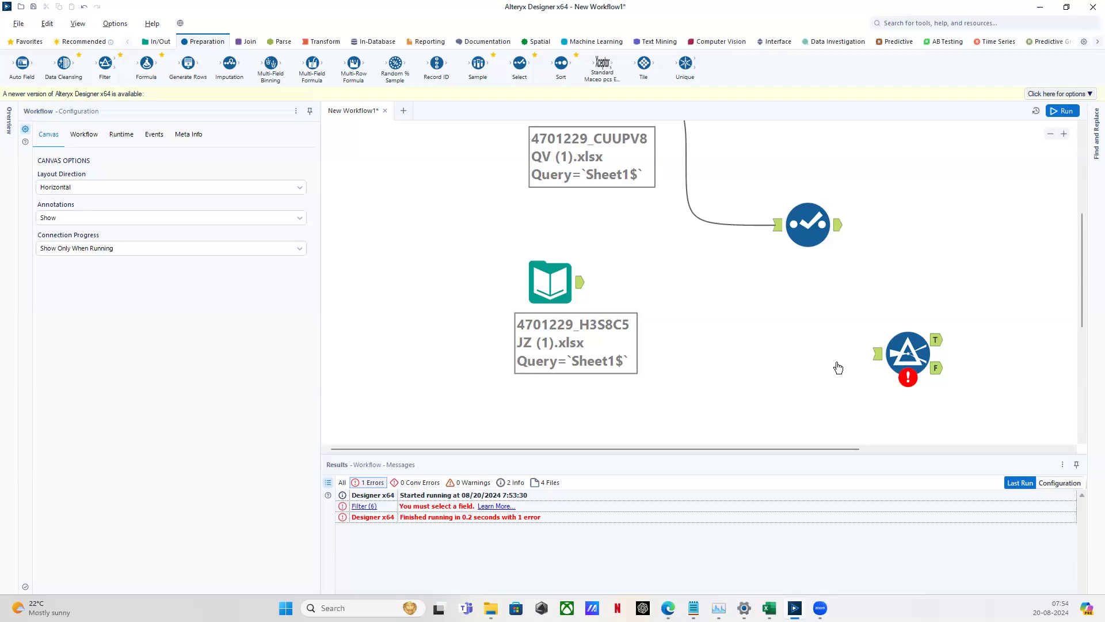
Select and delete the Filter (6) tool that lacked a selected field
drag(851, 298, 971, 409)
click(748, 301)
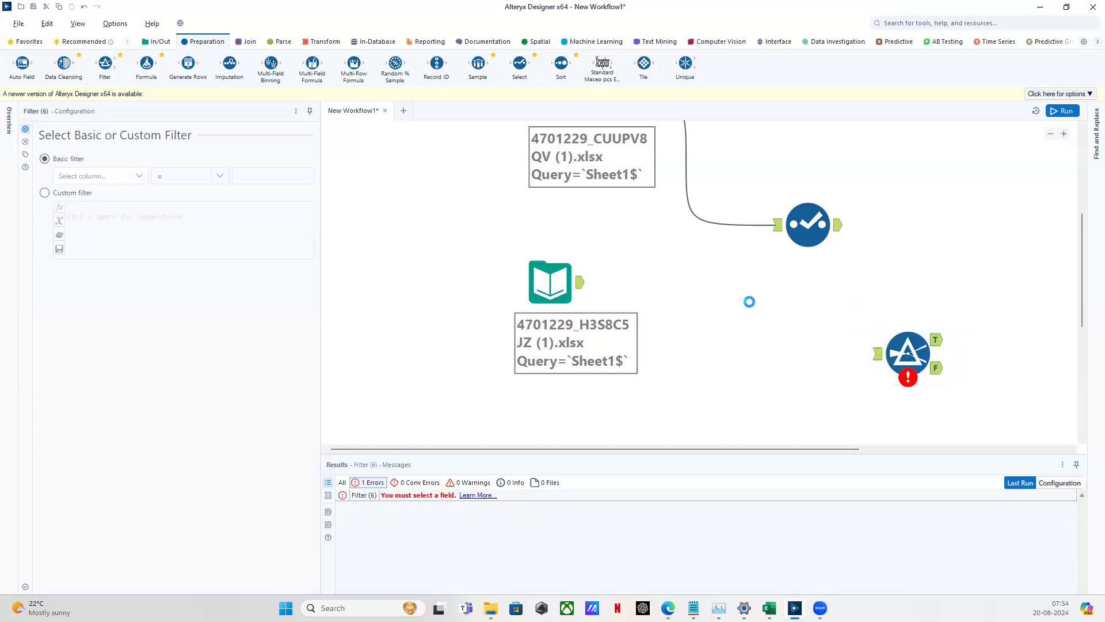
key(ctrl+r)
drag(591, 285, 686, 296)
drag(835, 321, 1022, 426)
key(Delete)
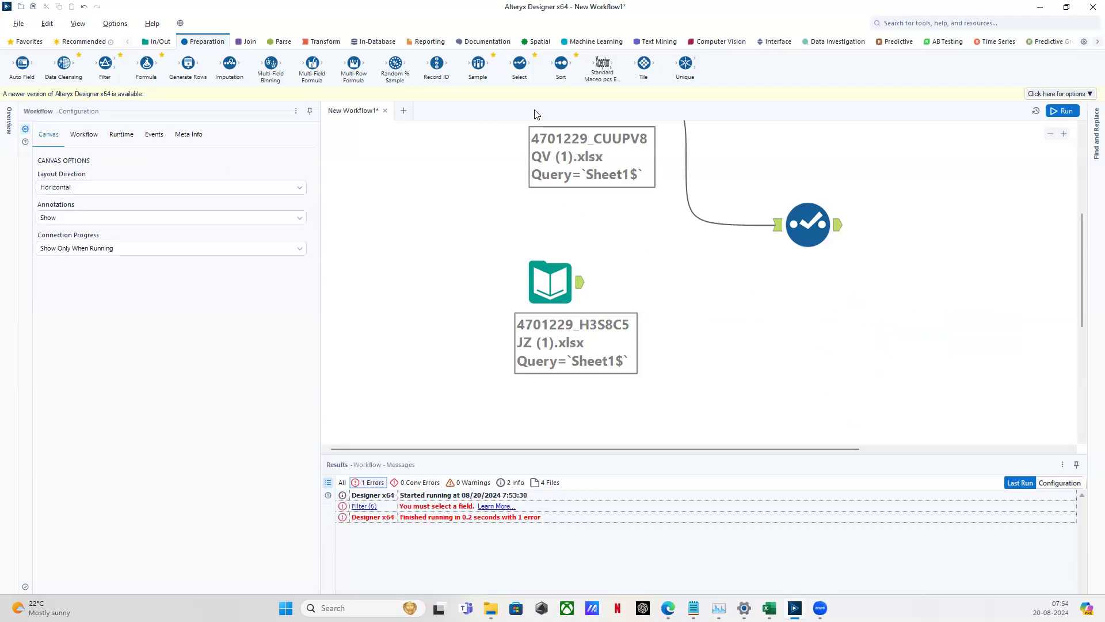
Place a second Select tool on the canvas and run the workflow
mouse_move(519, 63)
mouse_down()
mouse_move(560, 118)
mouse_move(845, 333)
mouse_up()
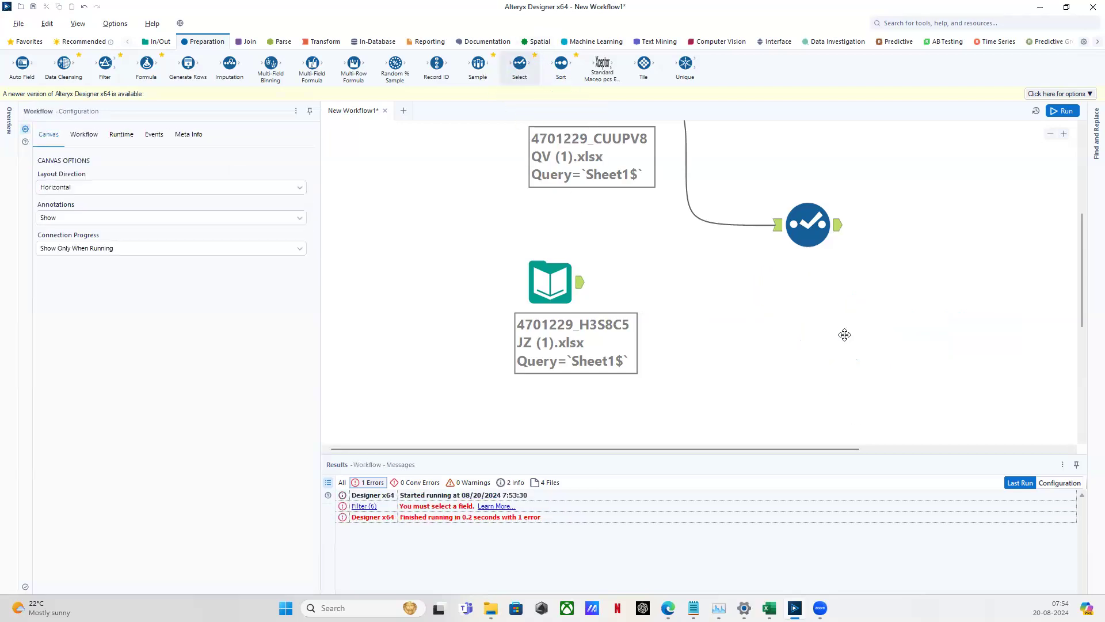
click(1063, 111)
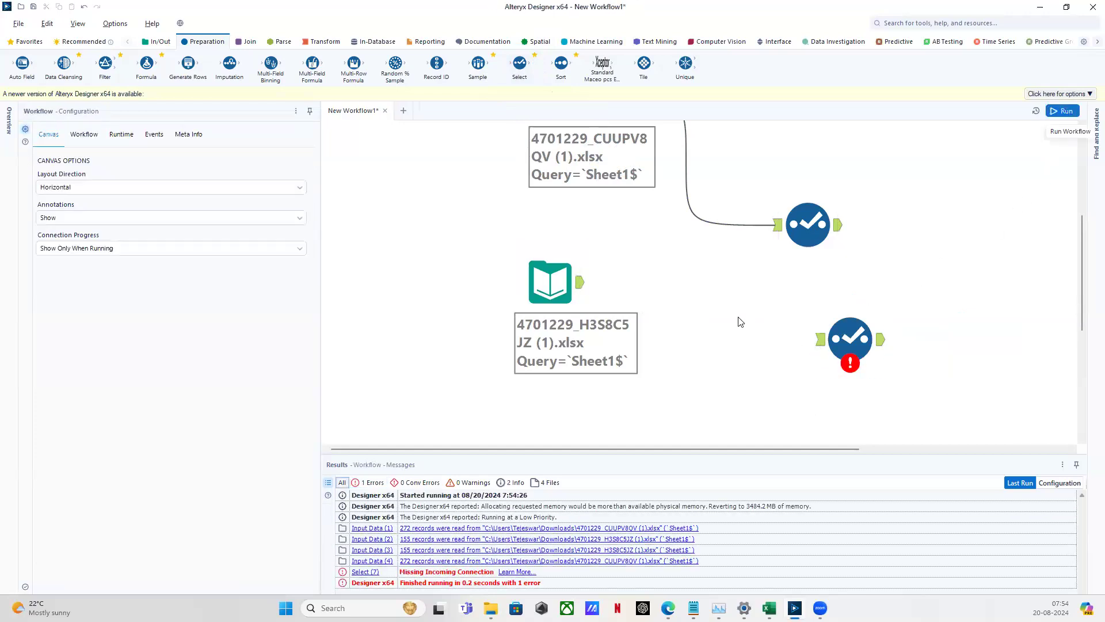
mouse_move(791, 285)
mouse_down()
mouse_move(818, 332)
mouse_move(907, 396)
mouse_up()
click(820, 341)
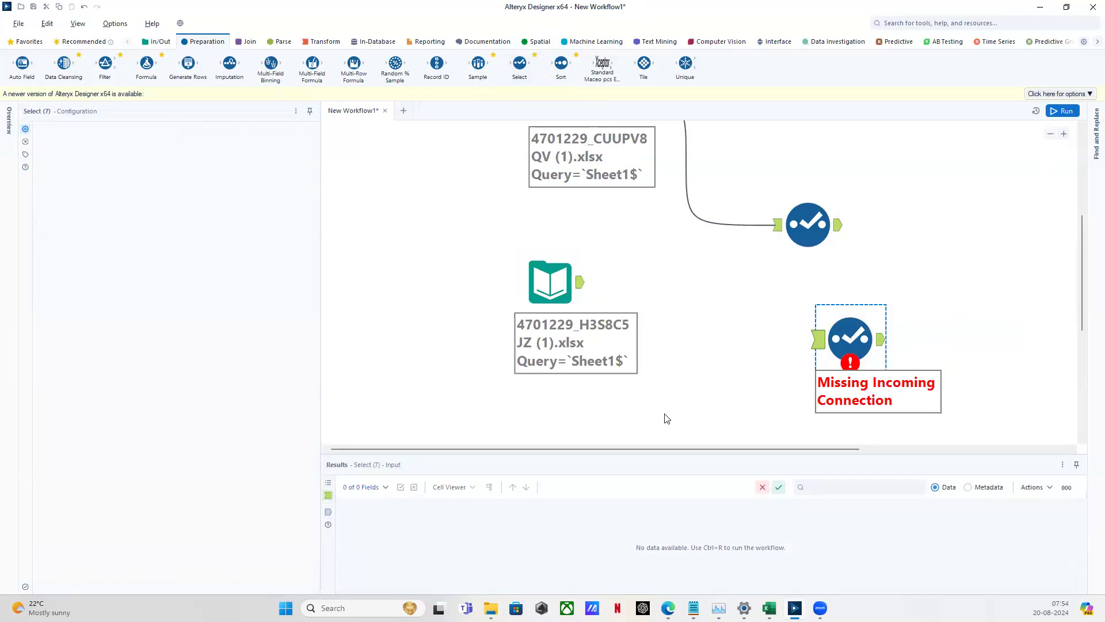
click(665, 414)
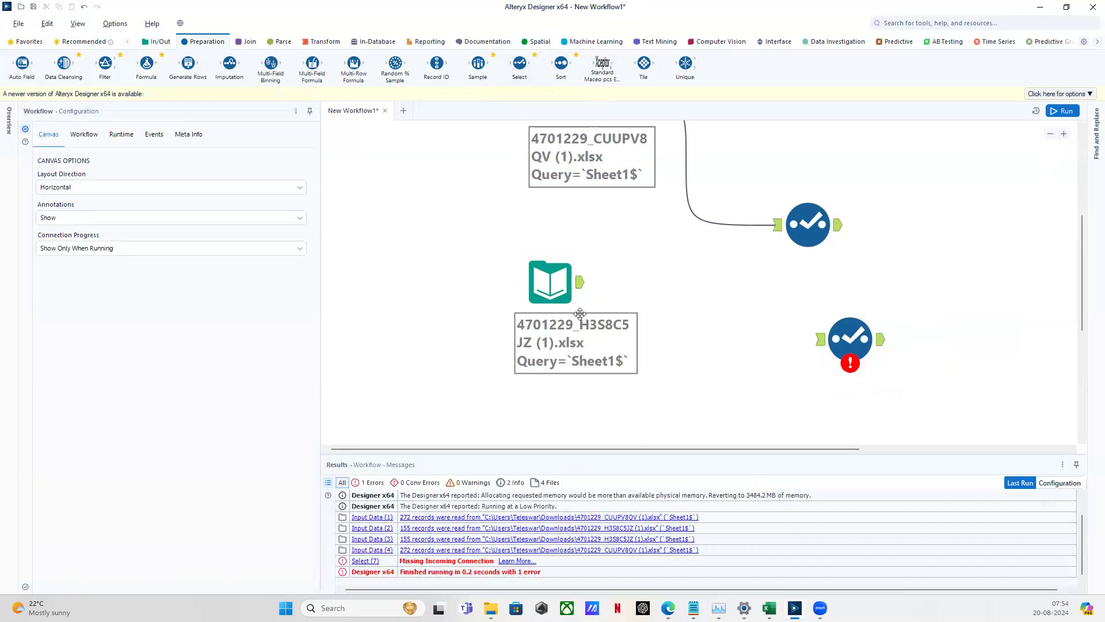
Connect the H3S8C5JZ input to the new Select tool and rerun with 0 errors
drag(582, 282, 834, 337)
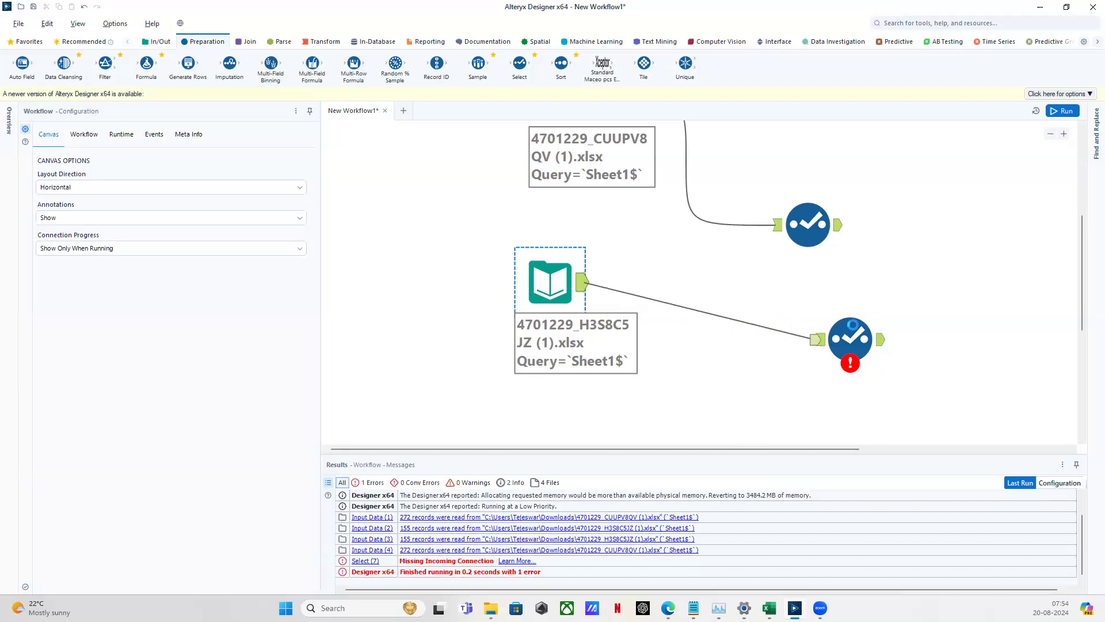
click(1064, 110)
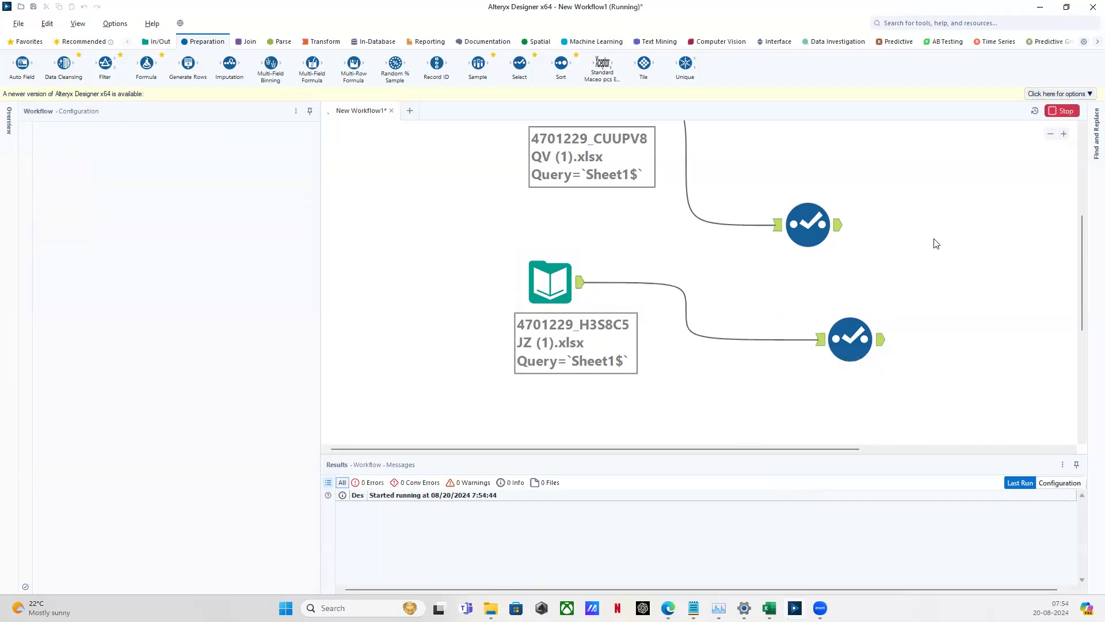
scroll(720, 340, up, 3)
scroll(716, 329, down, 4)
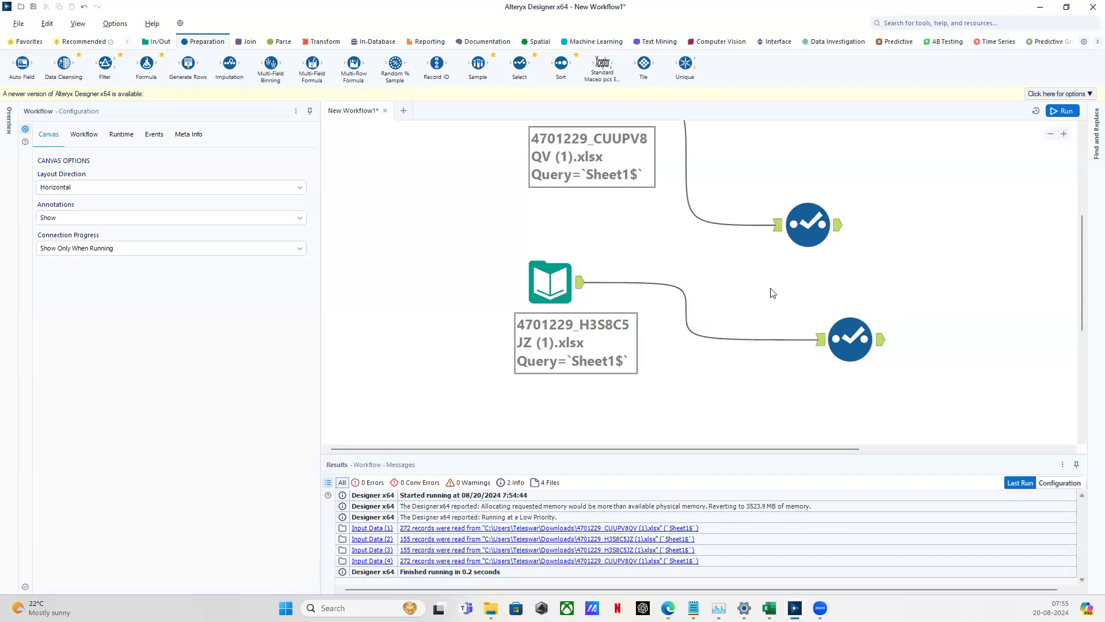
Zoom the canvas out and back in to review the finished workflow
scroll(773, 293, down, 2)
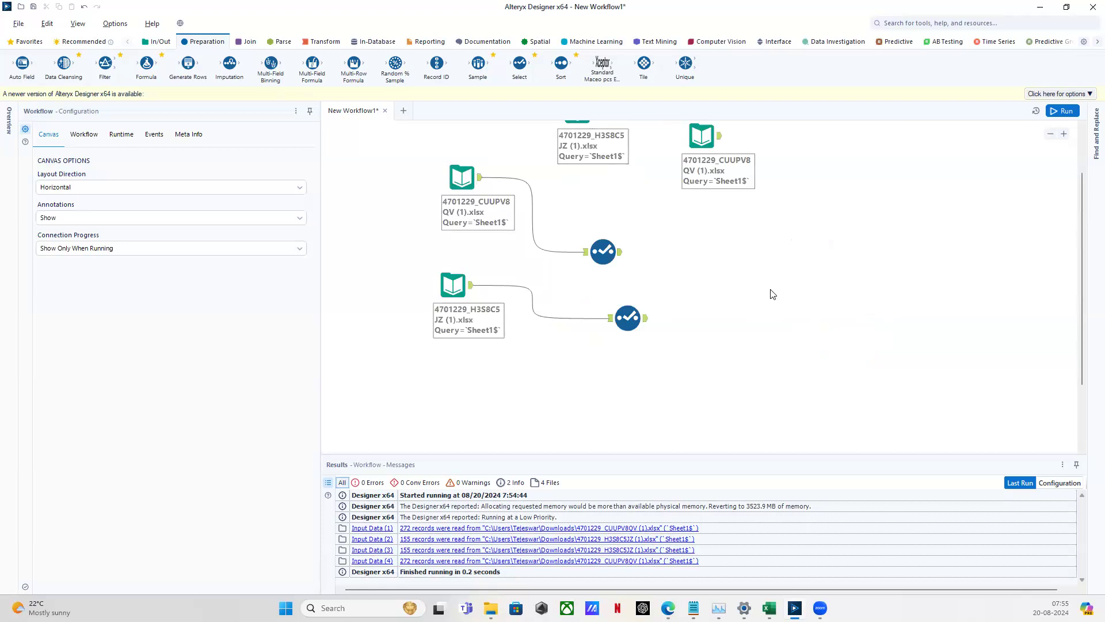
scroll(772, 293, up, 2)
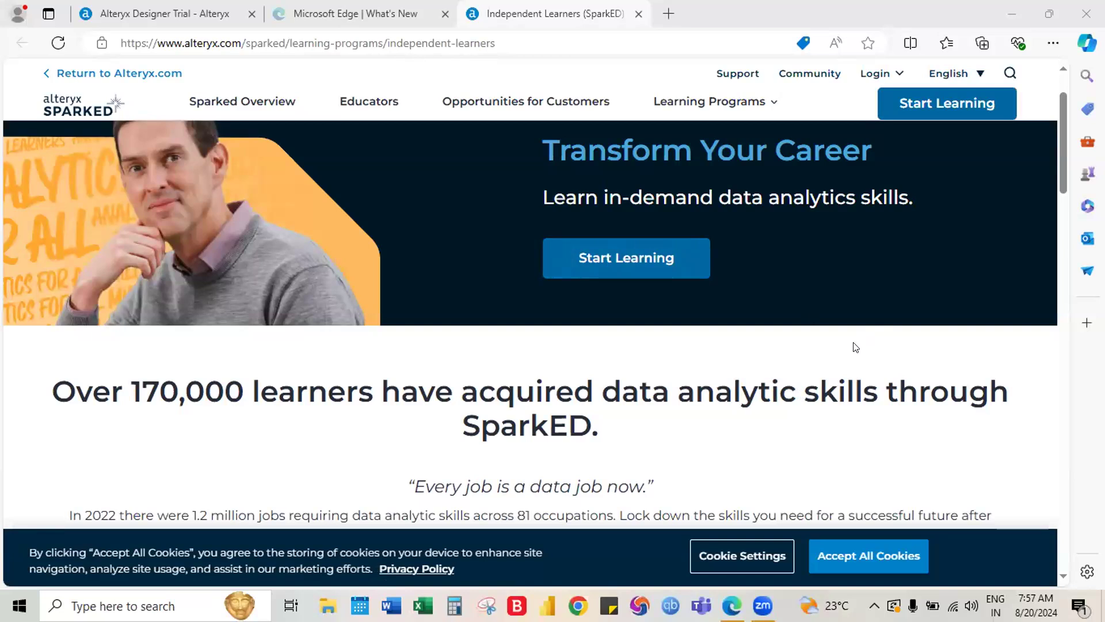
Open the independent learner registration form, enter the first name, and try submitting
click(614, 263)
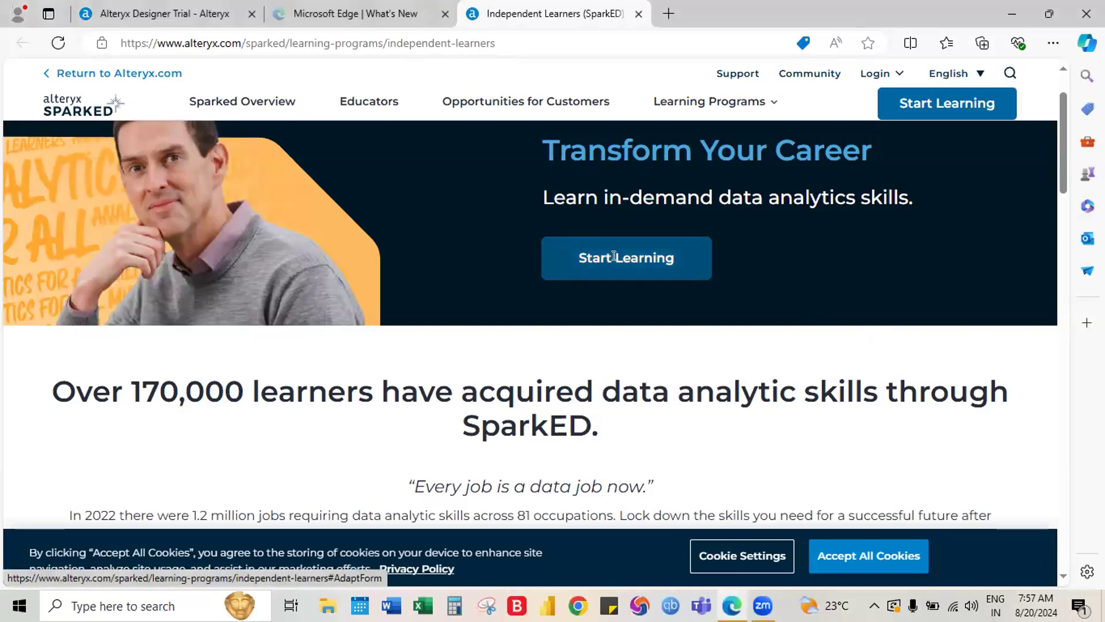
click(425, 363)
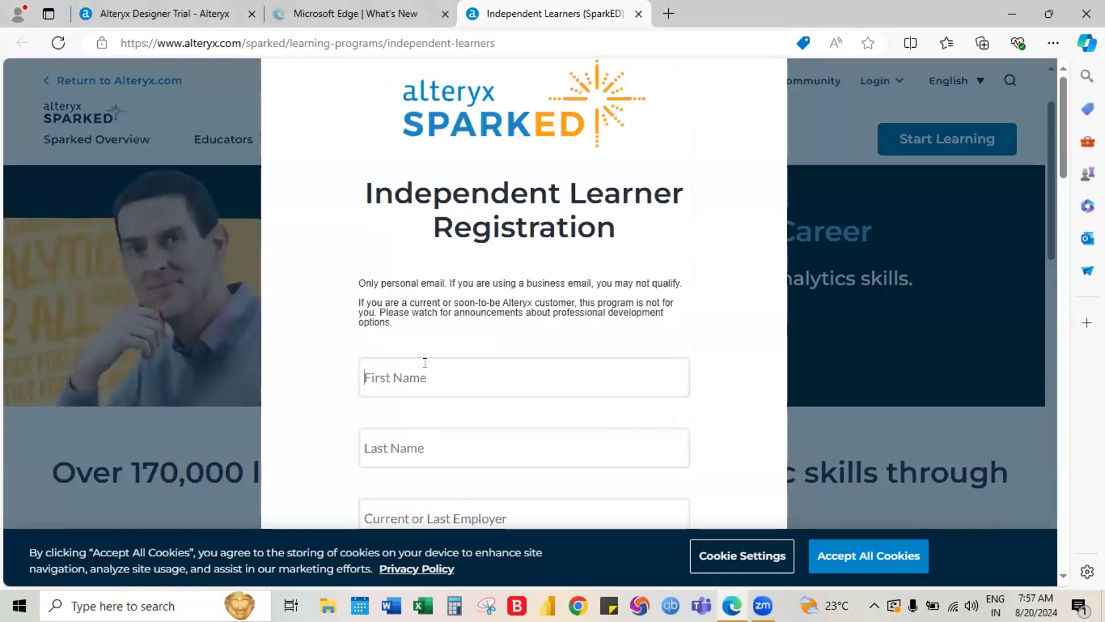
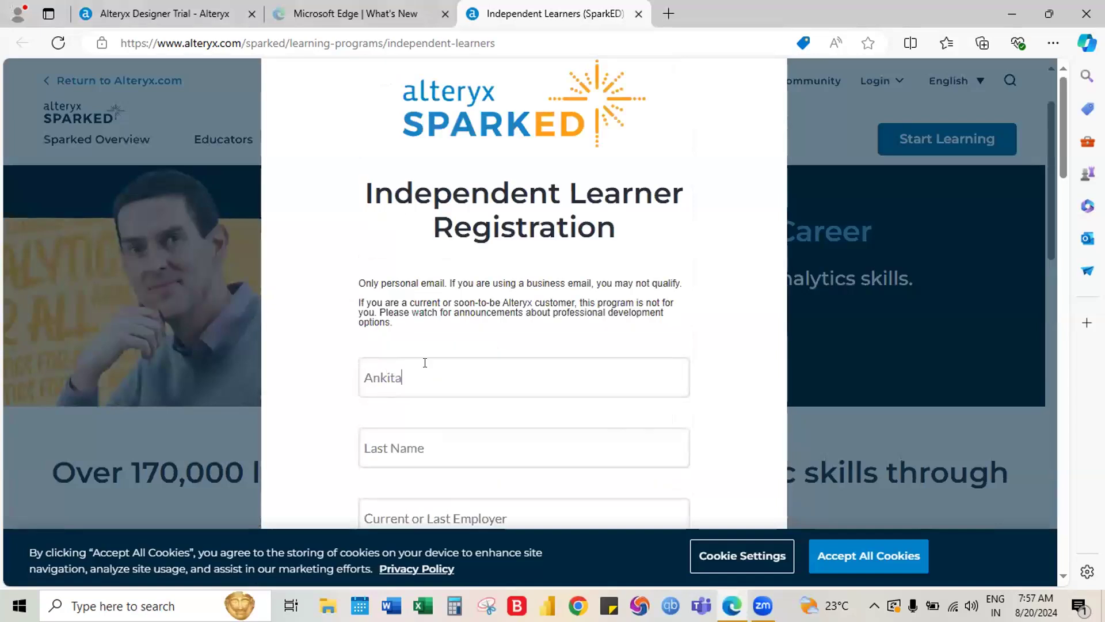
key(Tab)
scroll(425, 362, down, 10)
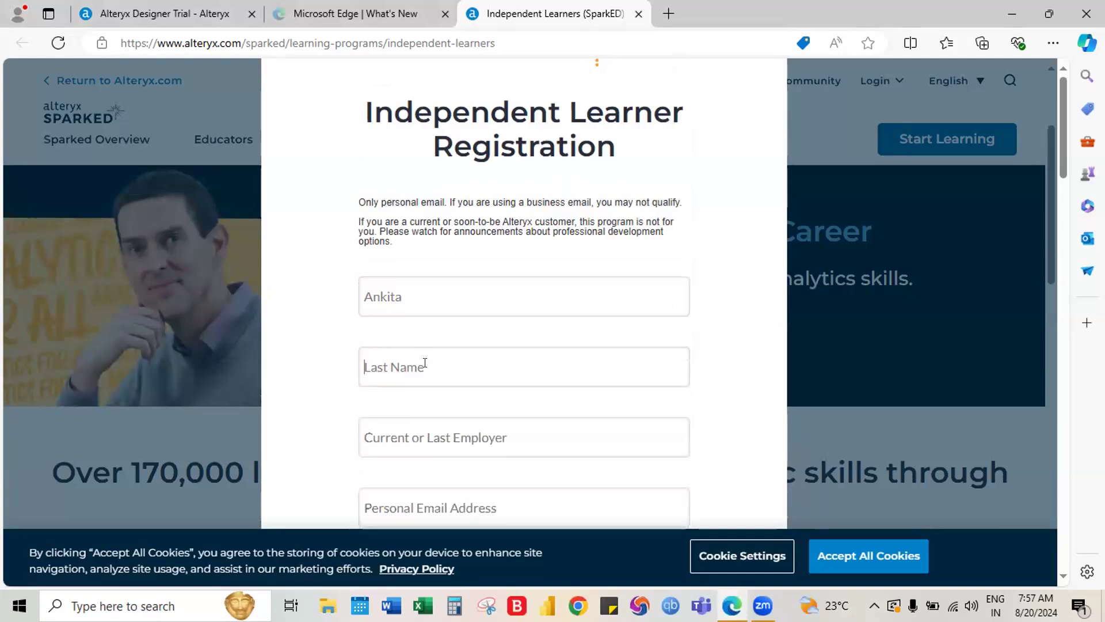
scroll(428, 369, down, 5)
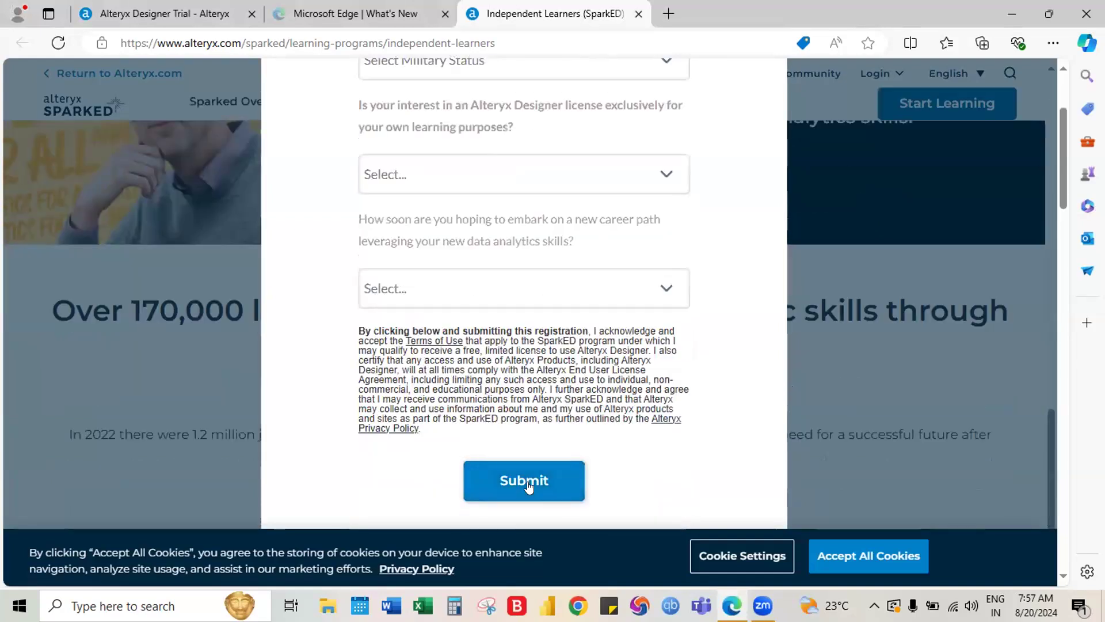
click(528, 484)
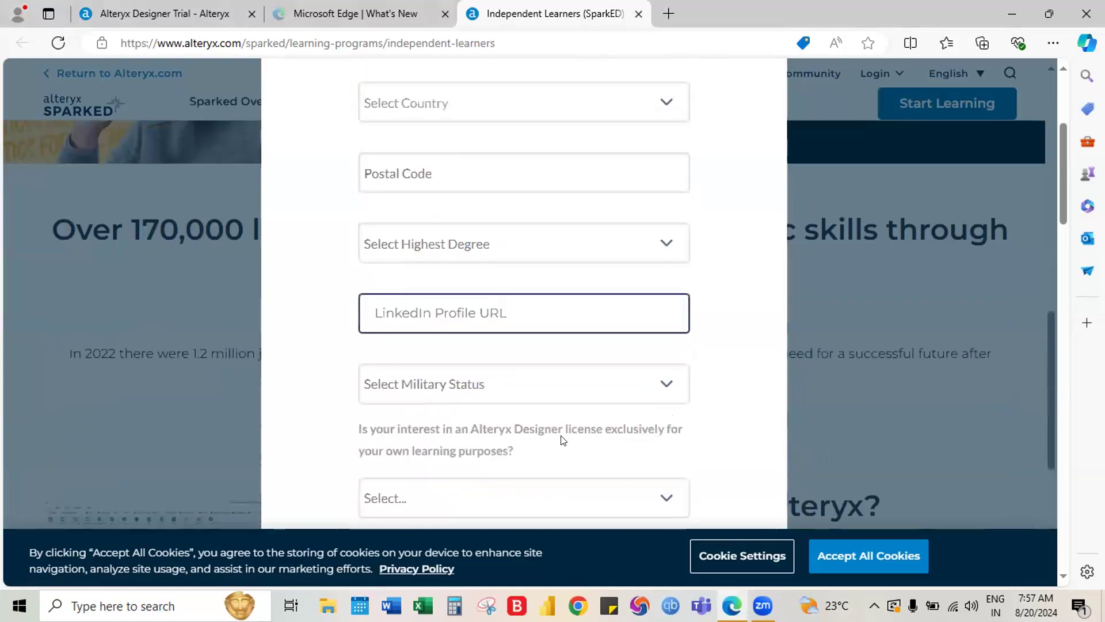
Set military status to Not in the Military, leaving the highest degree unchosen
click(481, 251)
click(482, 251)
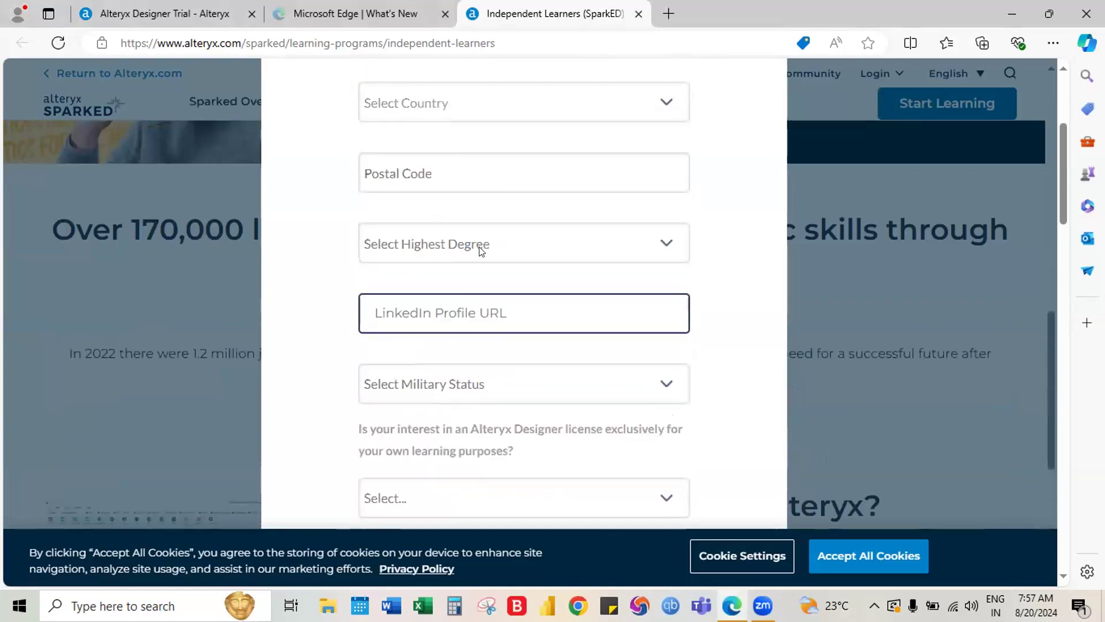
click(456, 398)
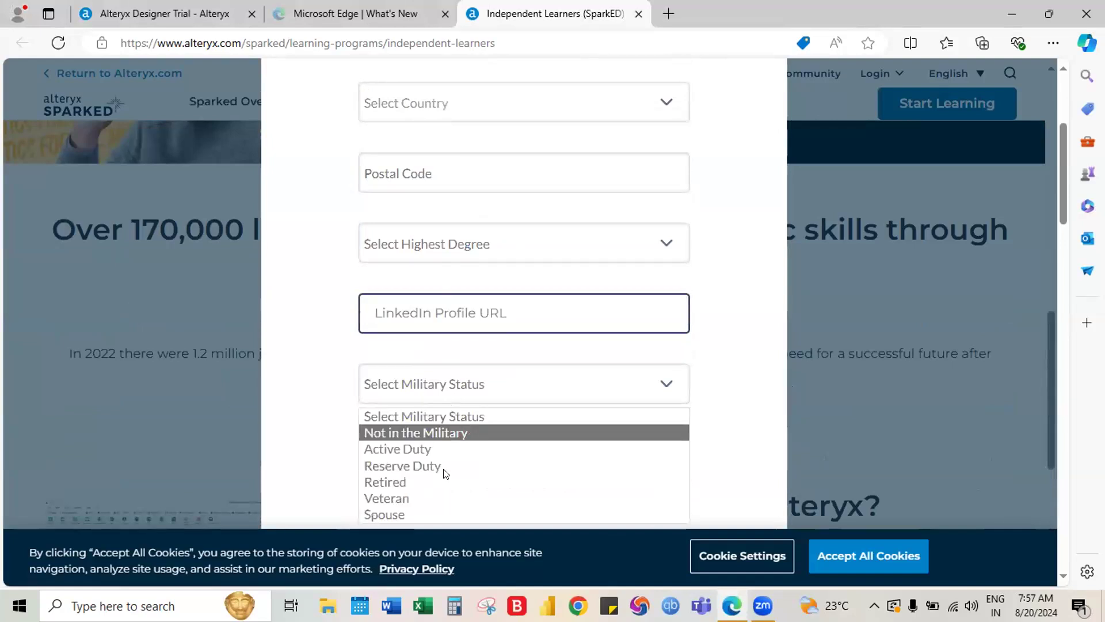
click(426, 432)
scroll(633, 391, down, 3)
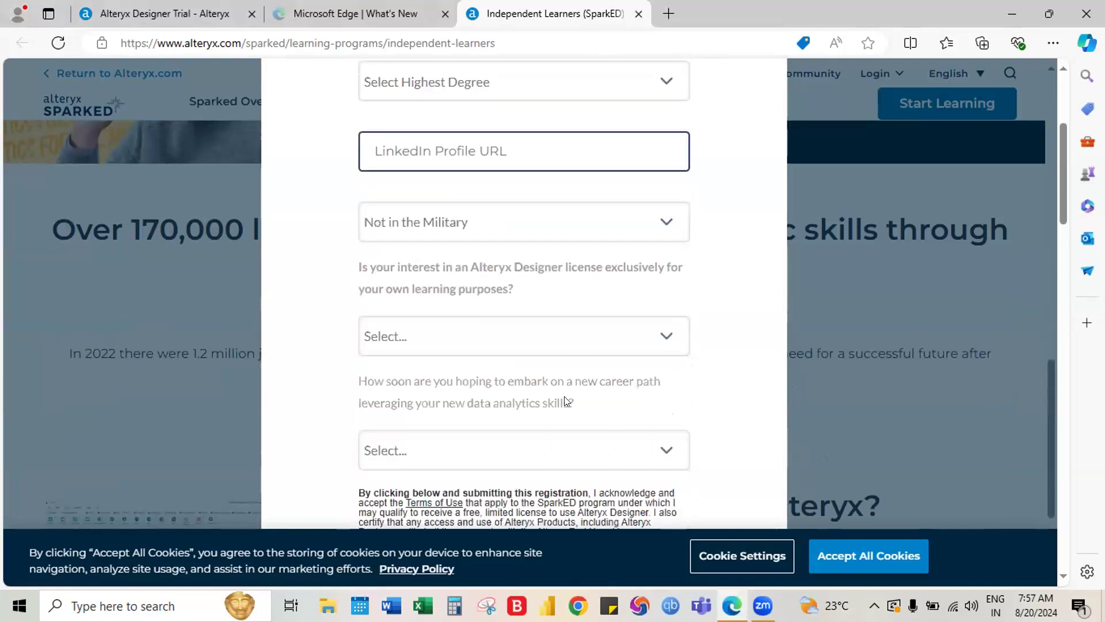
Answer Yes to the learning-only license question, pick 4-6 Months for career path, and submit
click(496, 336)
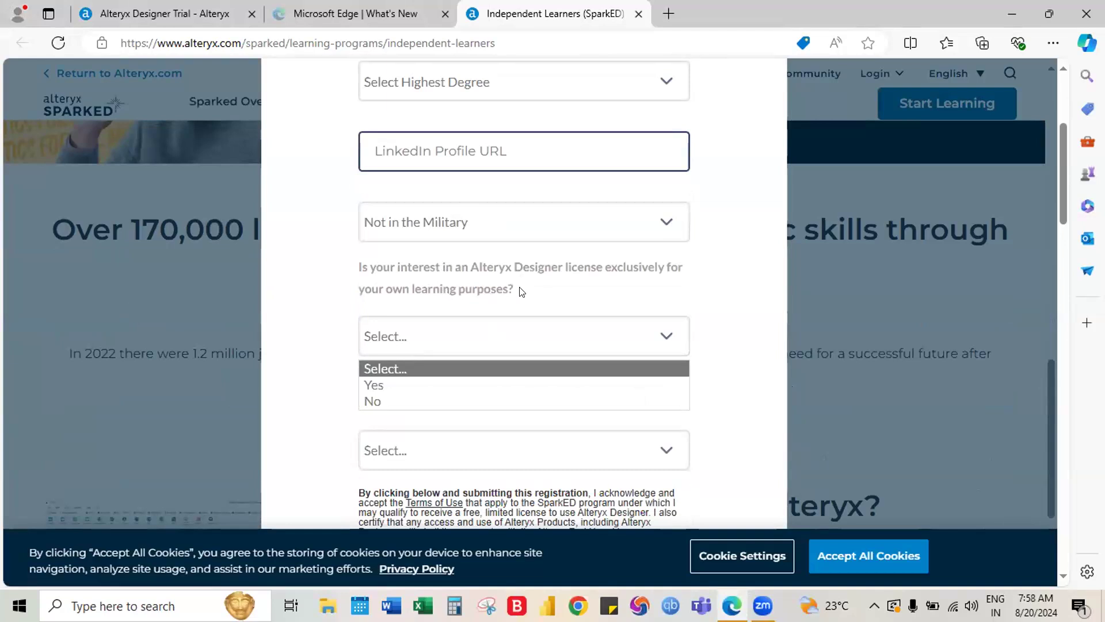
click(384, 385)
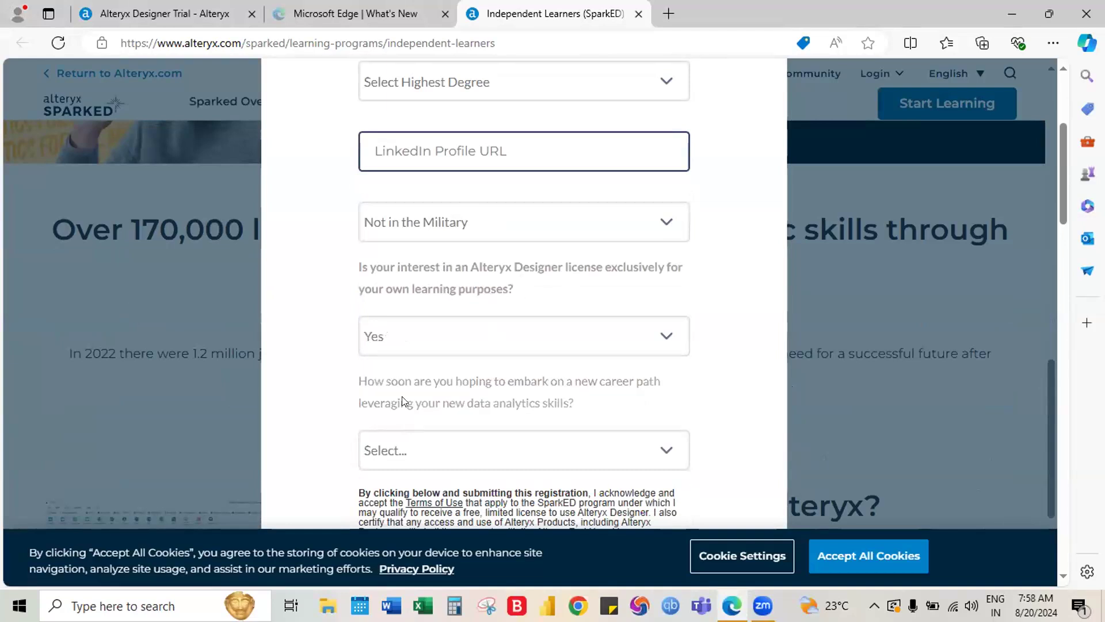
scroll(522, 440, down, 1)
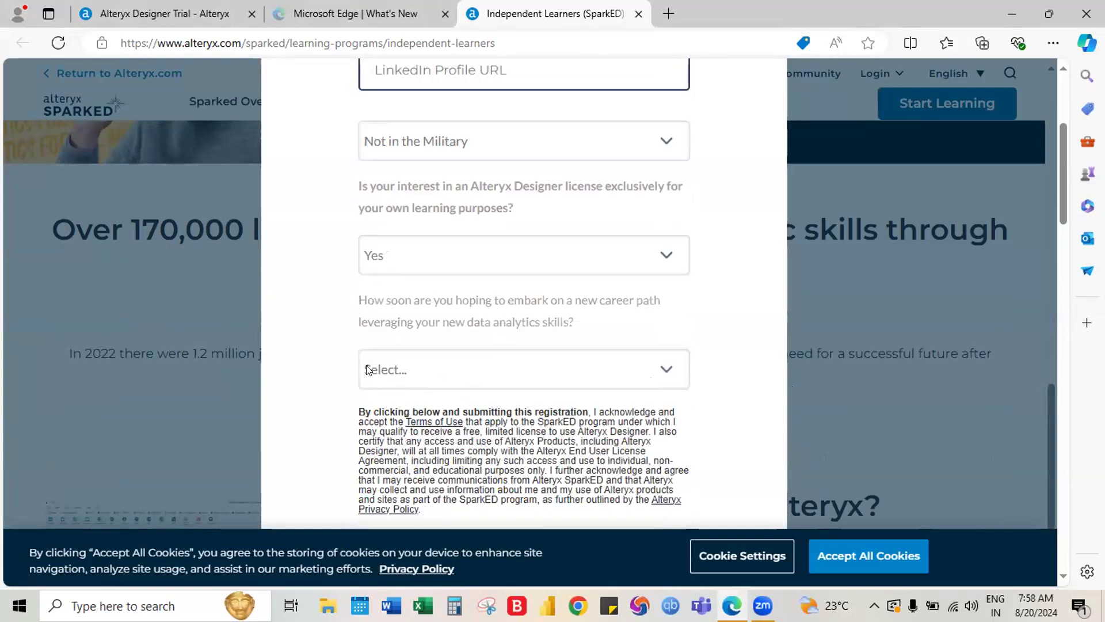
click(463, 381)
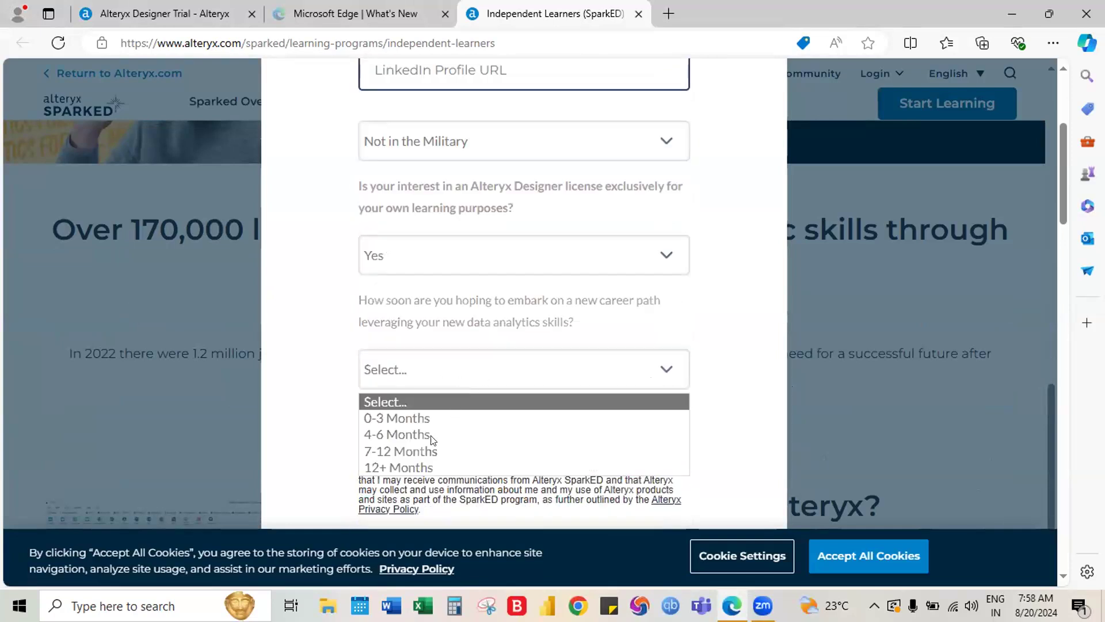
click(416, 433)
scroll(515, 413, down, 1)
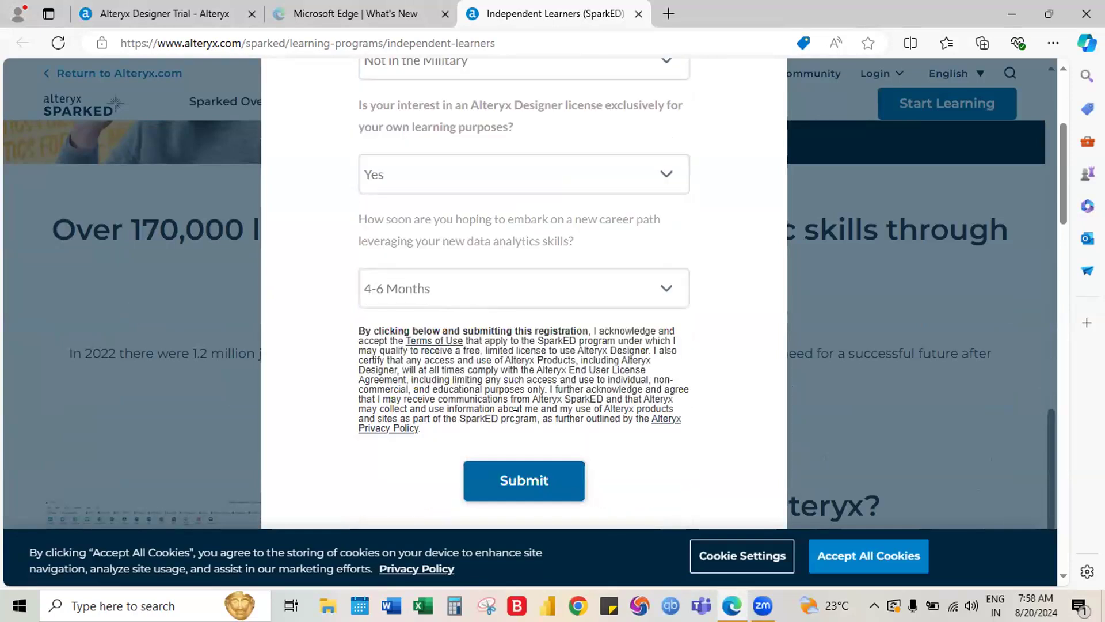
click(511, 483)
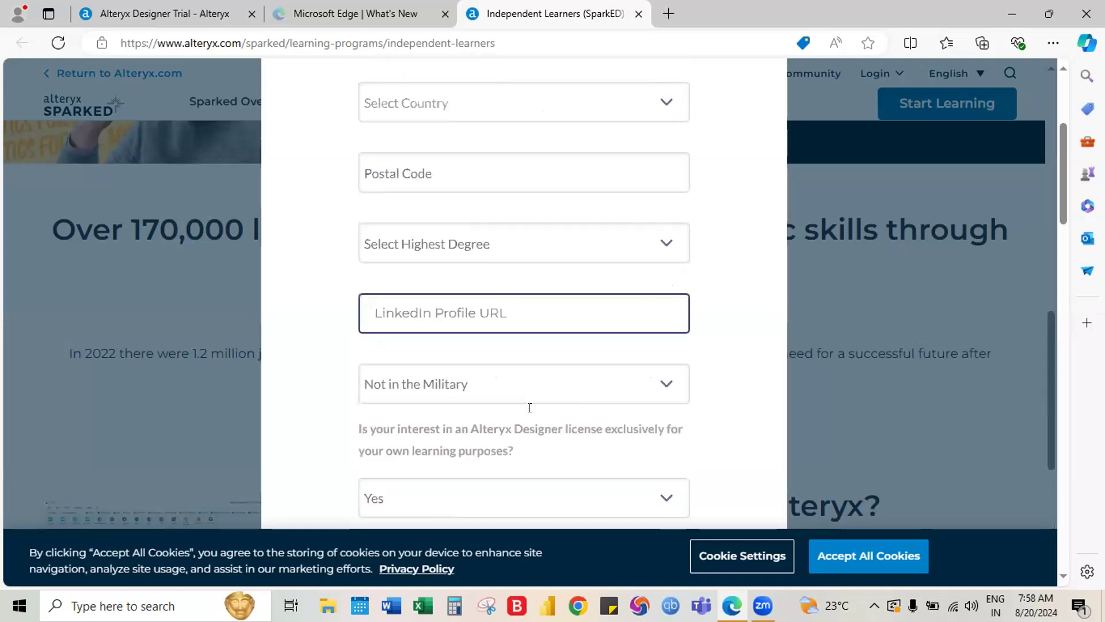
Set Function to Education - Teaching / Learning and Role to Independent Learner
scroll(533, 410, up, 4)
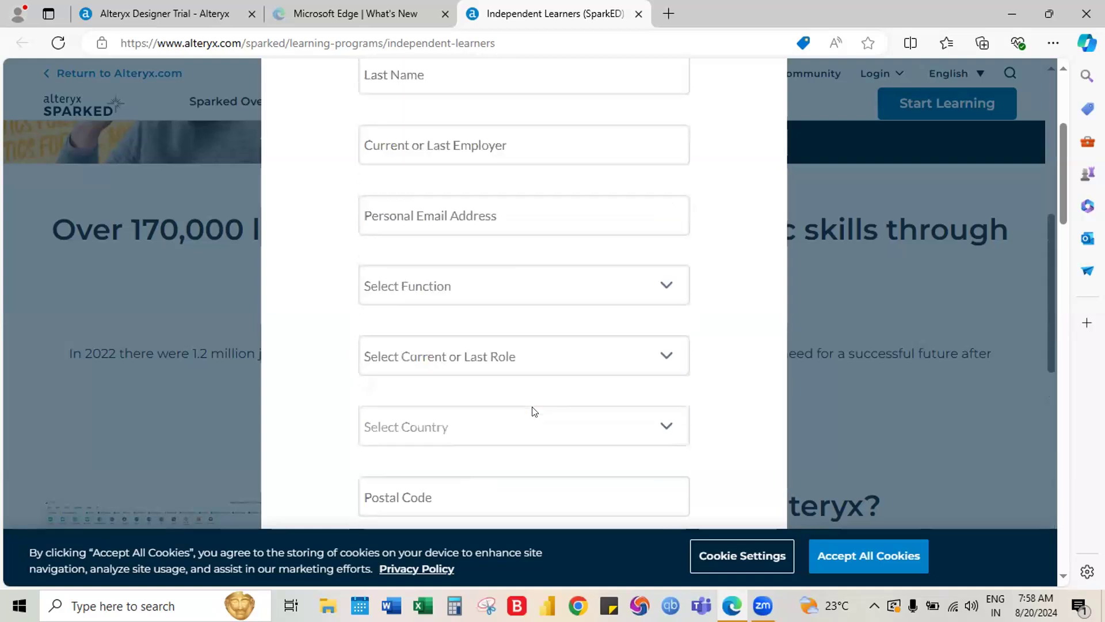
click(461, 285)
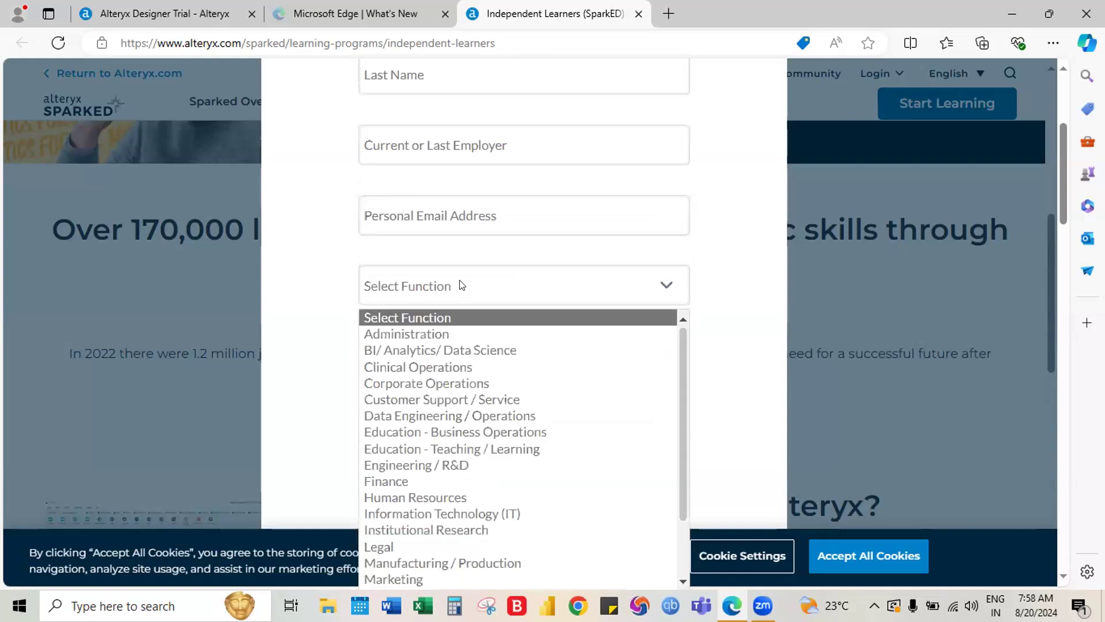
click(709, 259)
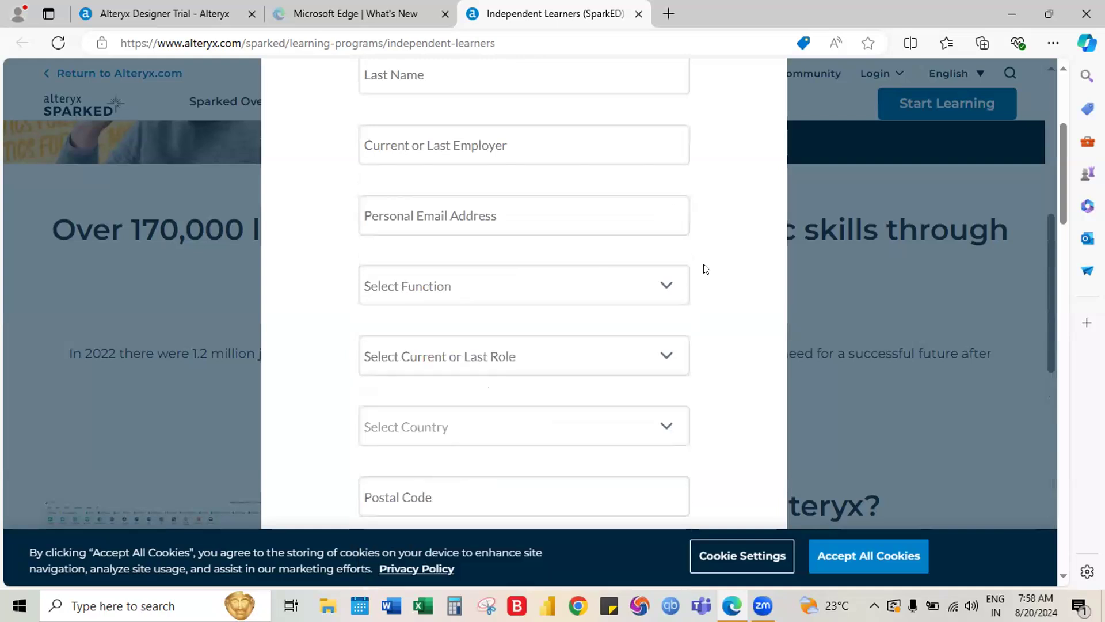
click(446, 295)
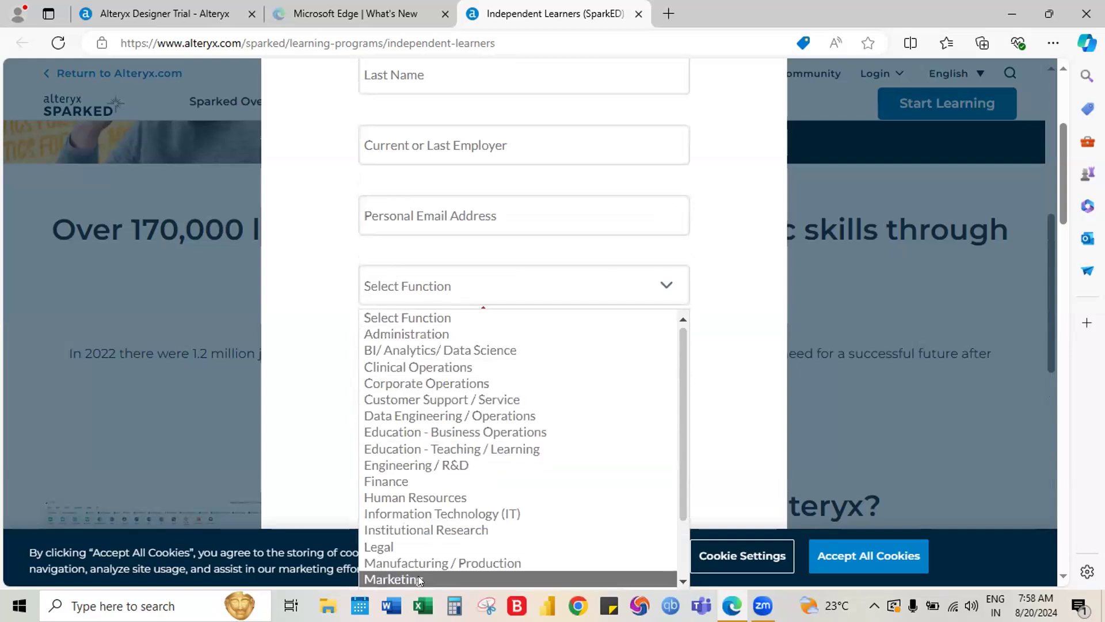
click(416, 449)
click(447, 371)
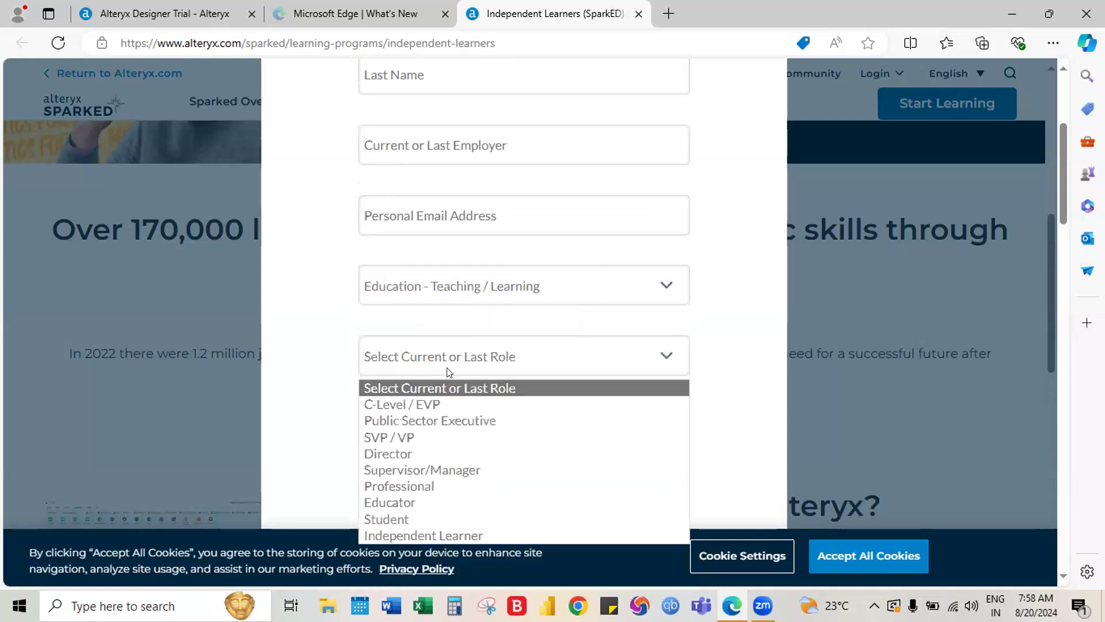
click(426, 535)
Choose India as country, enter postal code 411004, and pick Bachelor's as highest degree
click(484, 438)
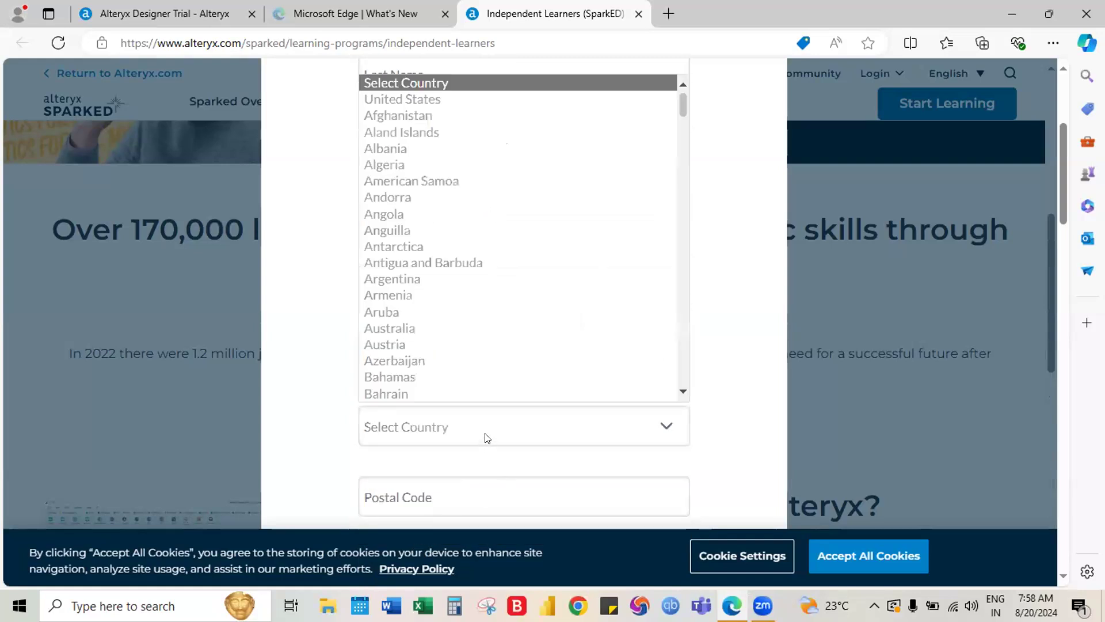
text(india)
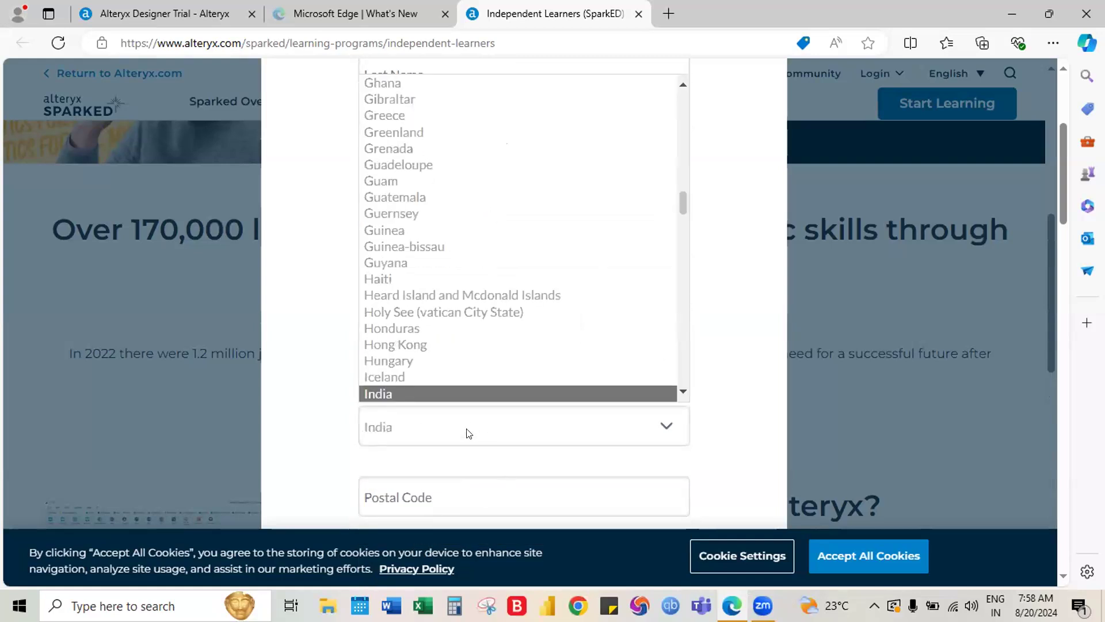
key(Return)
scroll(468, 433, down, 1)
click(451, 410)
text(411004)
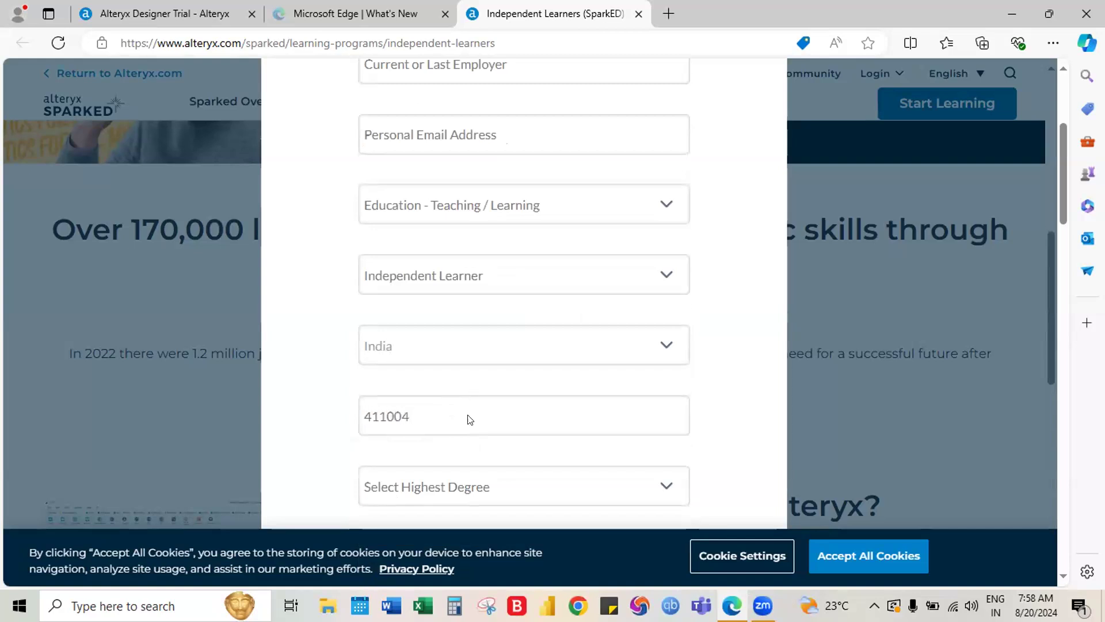
scroll(470, 420, down, 1)
click(459, 408)
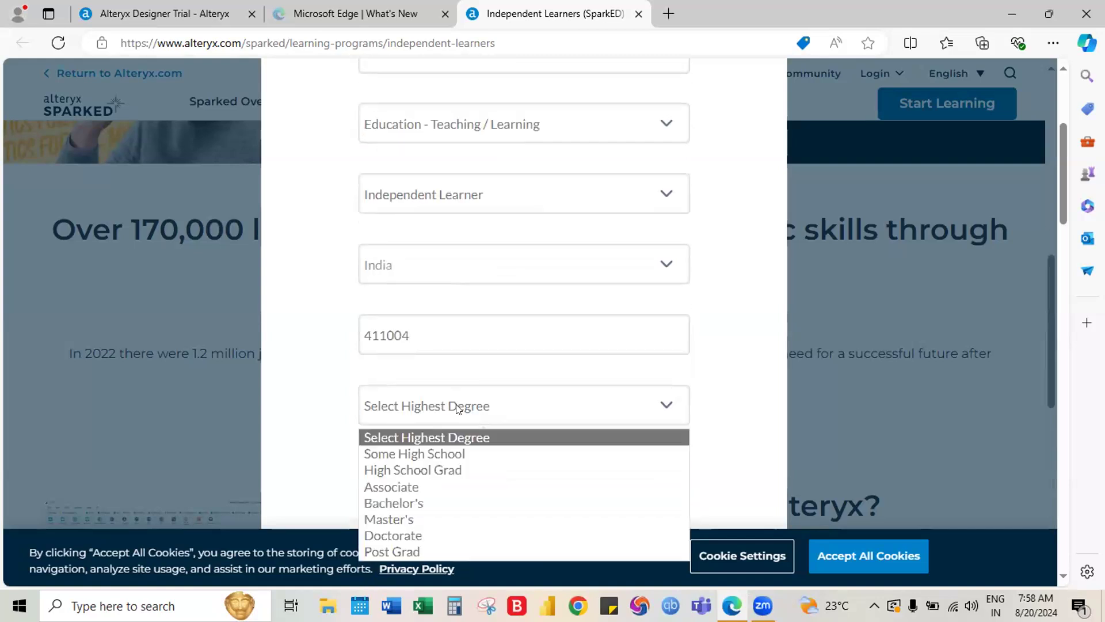
click(403, 503)
scroll(492, 461, down, 4)
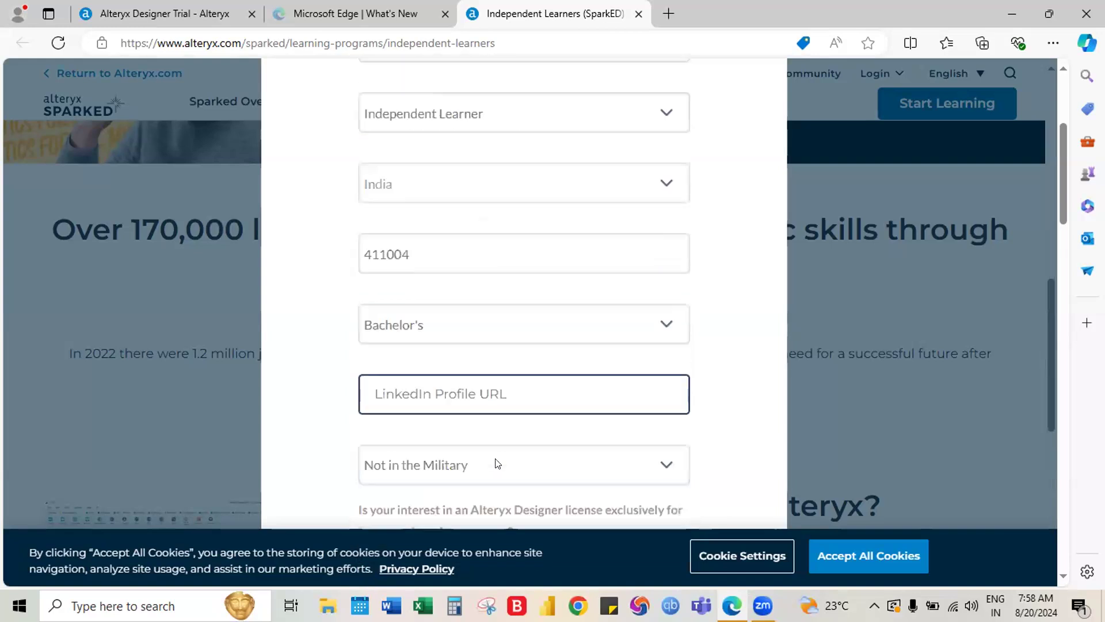
scroll(494, 461, up, 7)
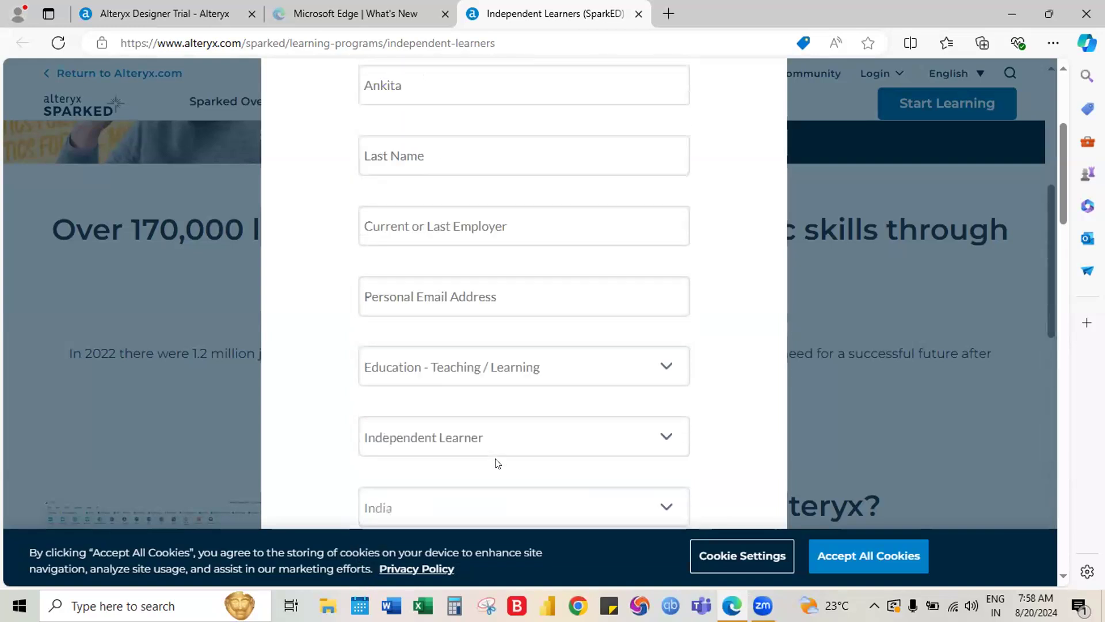
Fill the personal email from the saved suggestion and enter N/A as employer
click(440, 298)
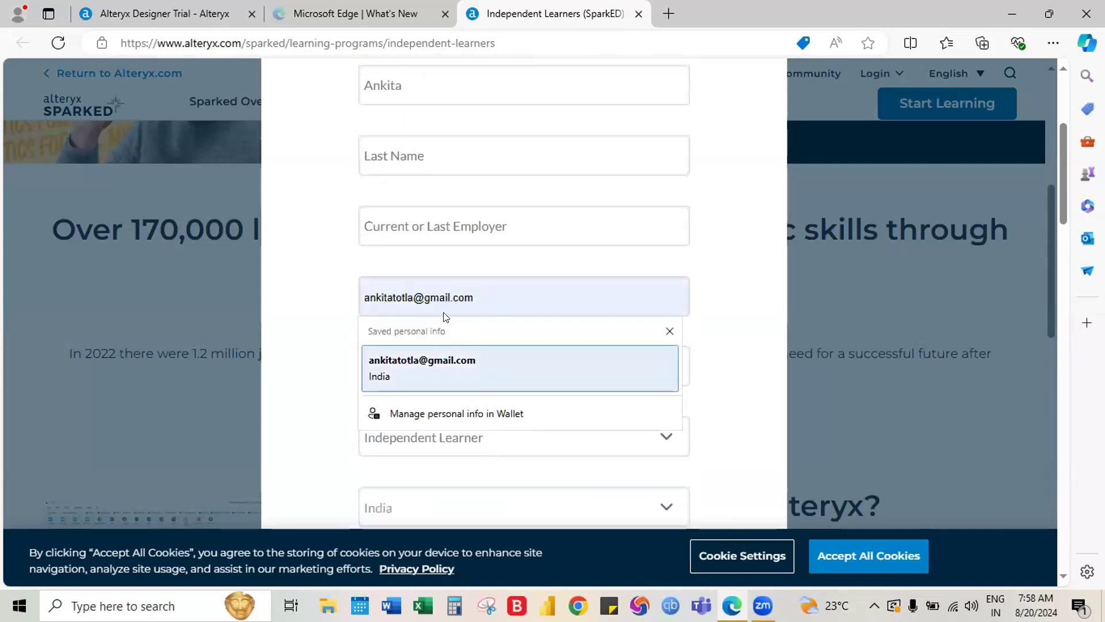
click(435, 360)
click(440, 228)
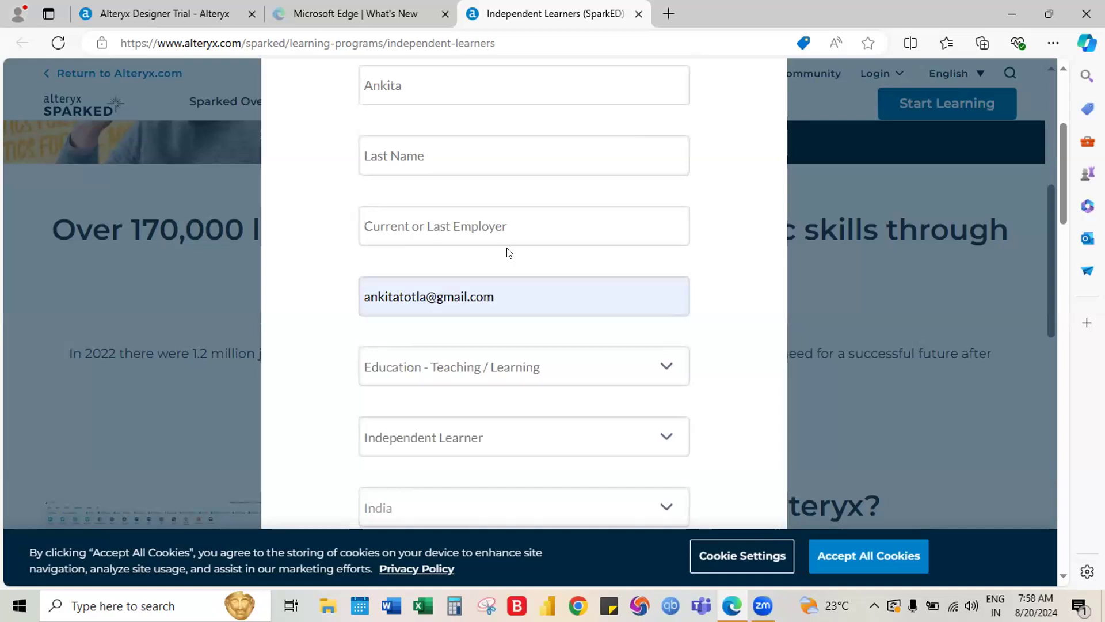
scroll(506, 253, up, 2)
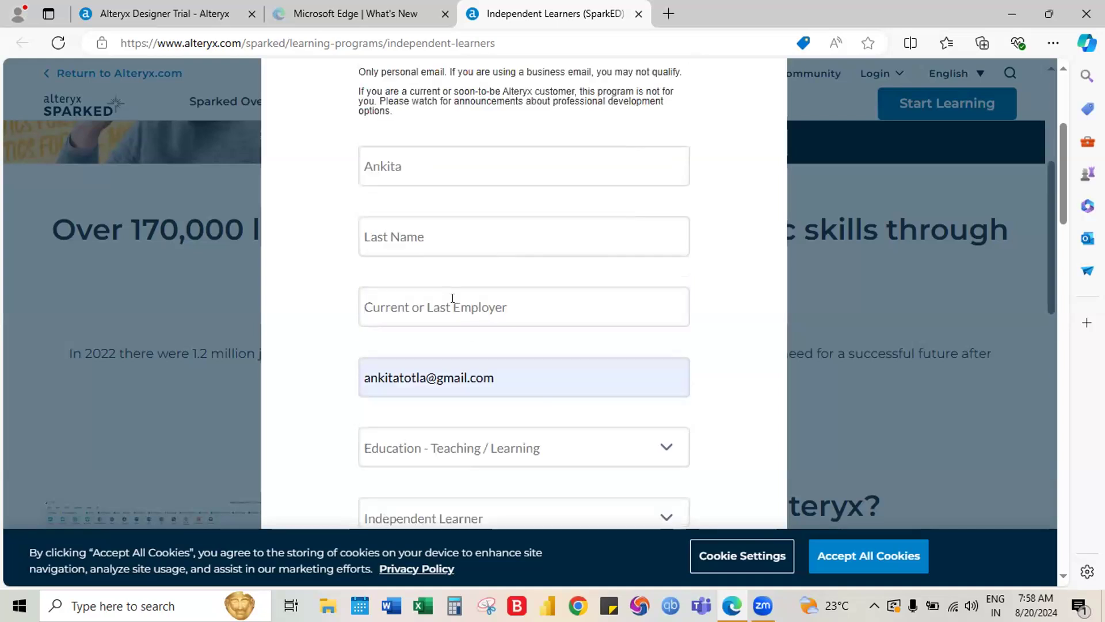
text(NA)
key(BackSpace)
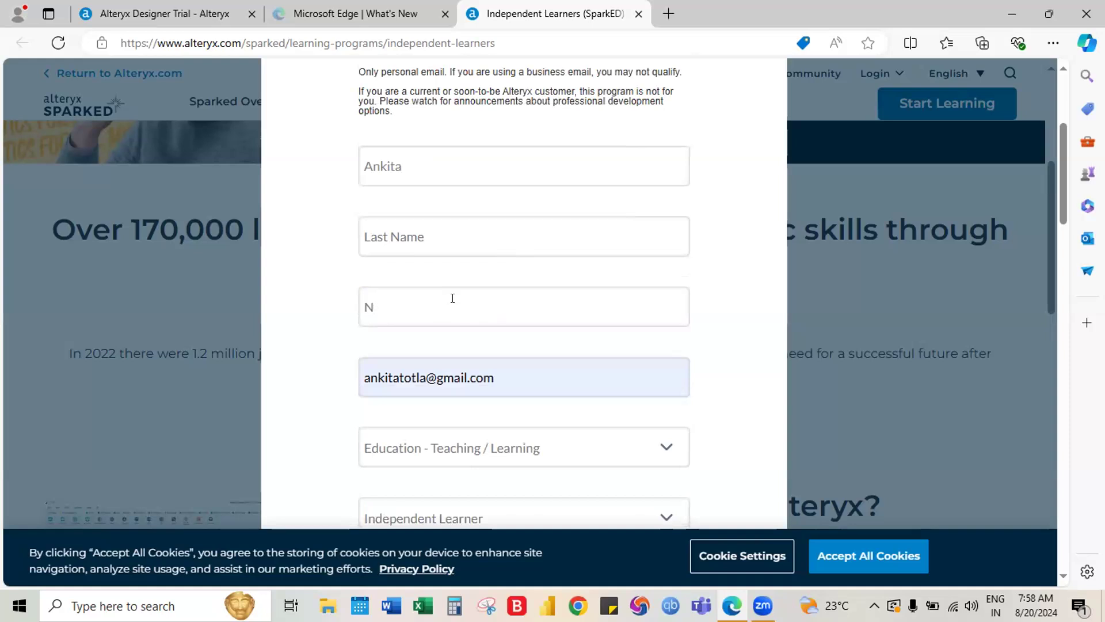
text(/A)
Enter the last name and submit the registration form
click(432, 233)
scroll(433, 234, down, 3)
scroll(437, 337, up, 3)
scroll(469, 387, down, 5)
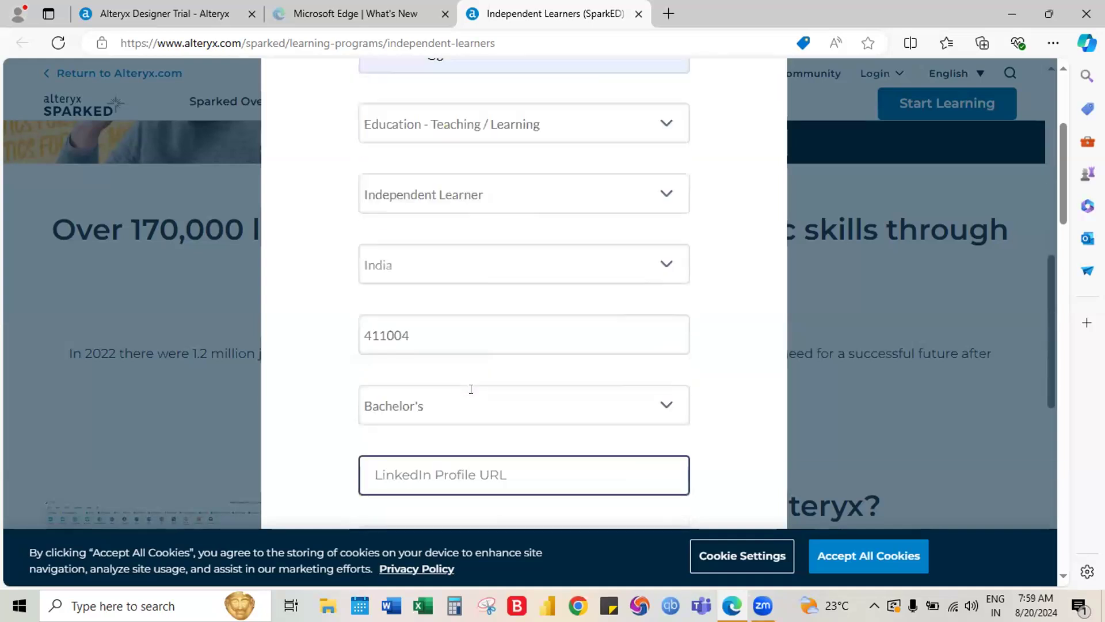
scroll(471, 389, down, 9)
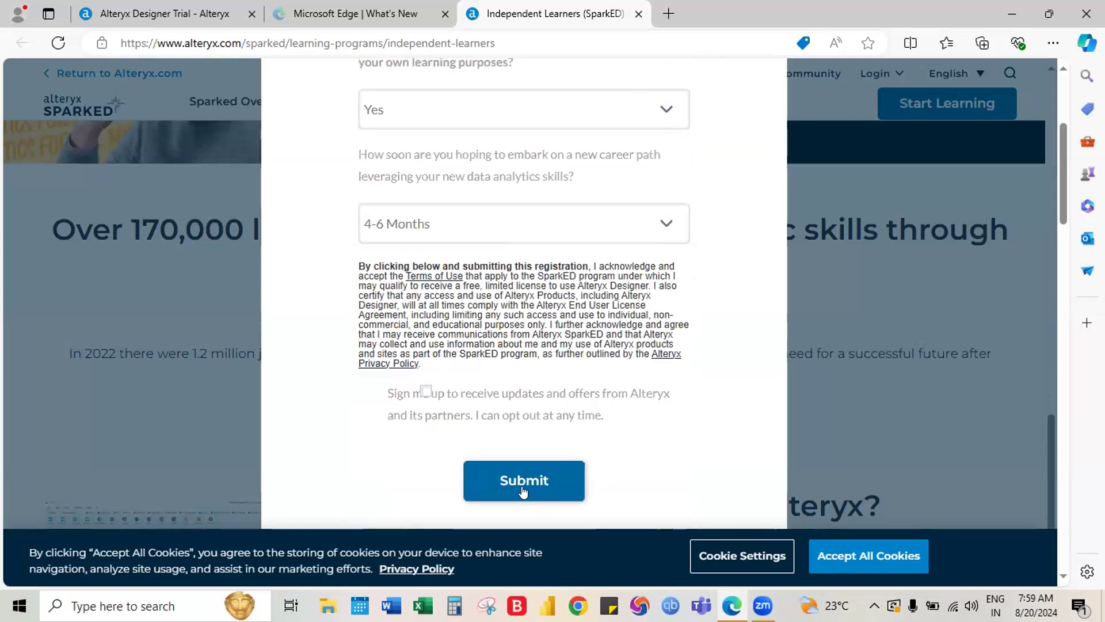
click(517, 491)
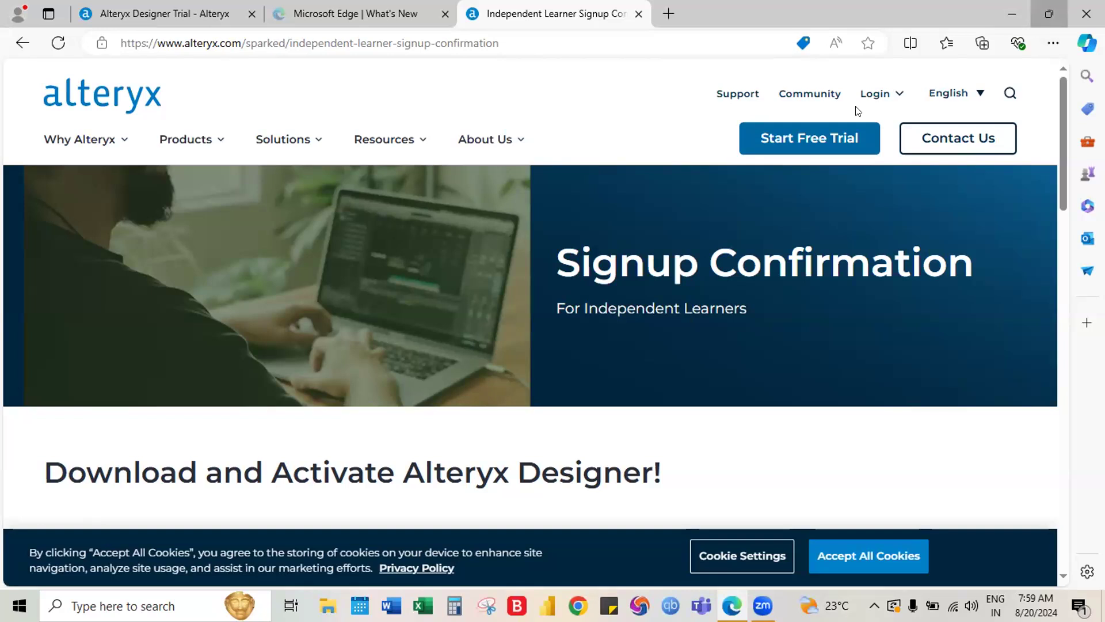
Restore the Edge window to a smaller size and move it lower on the desktop
click(1048, 15)
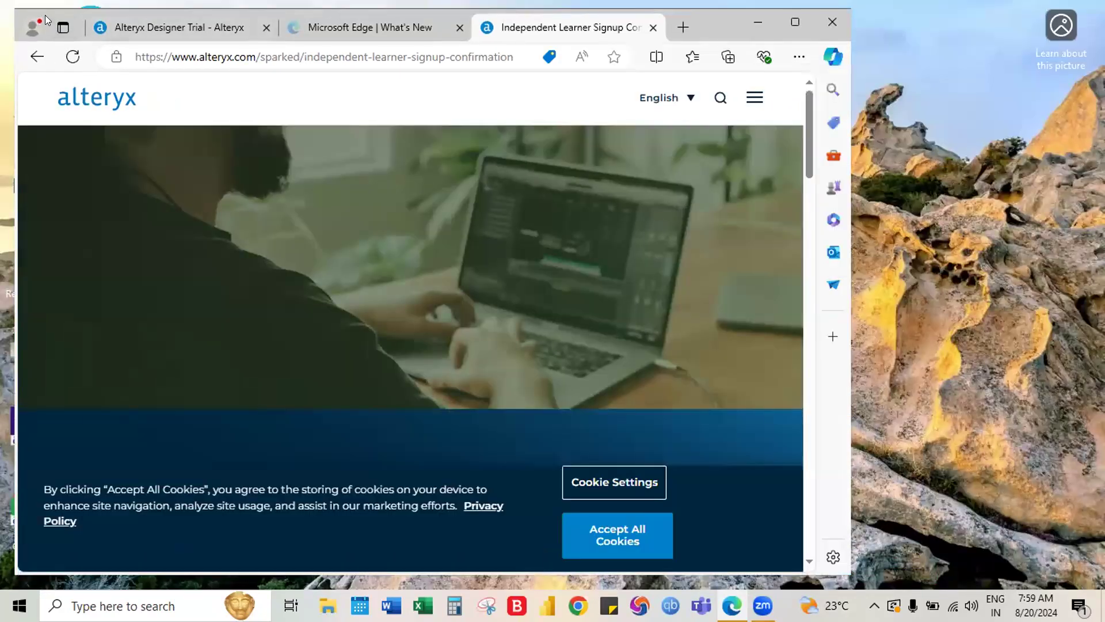
drag(726, 19, 721, 142)
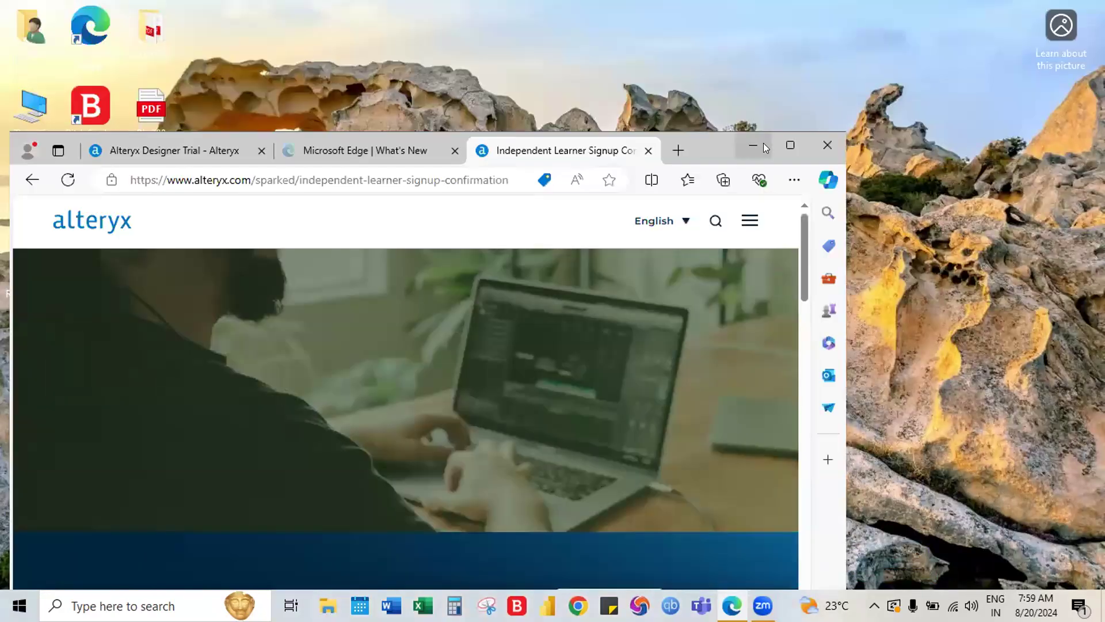
click(634, 84)
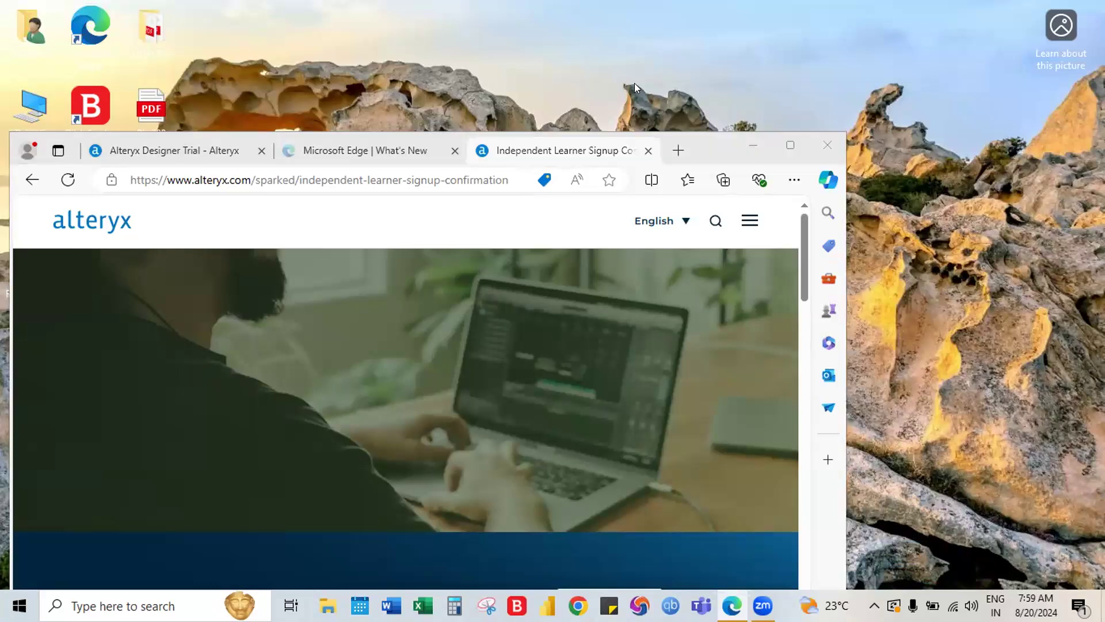
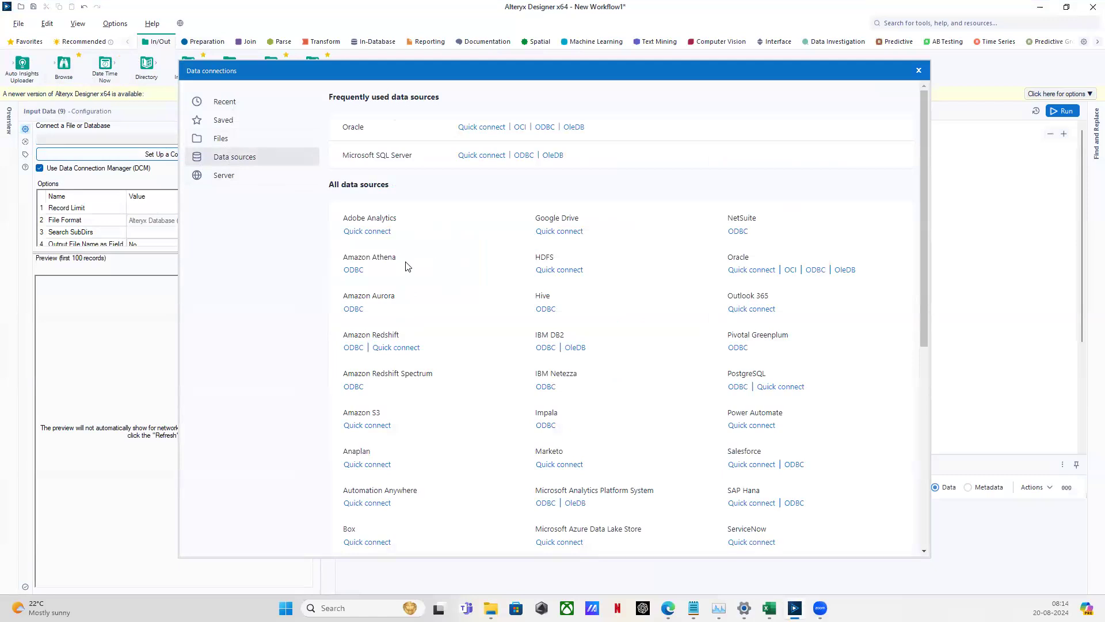
scroll(406, 266, down, 2)
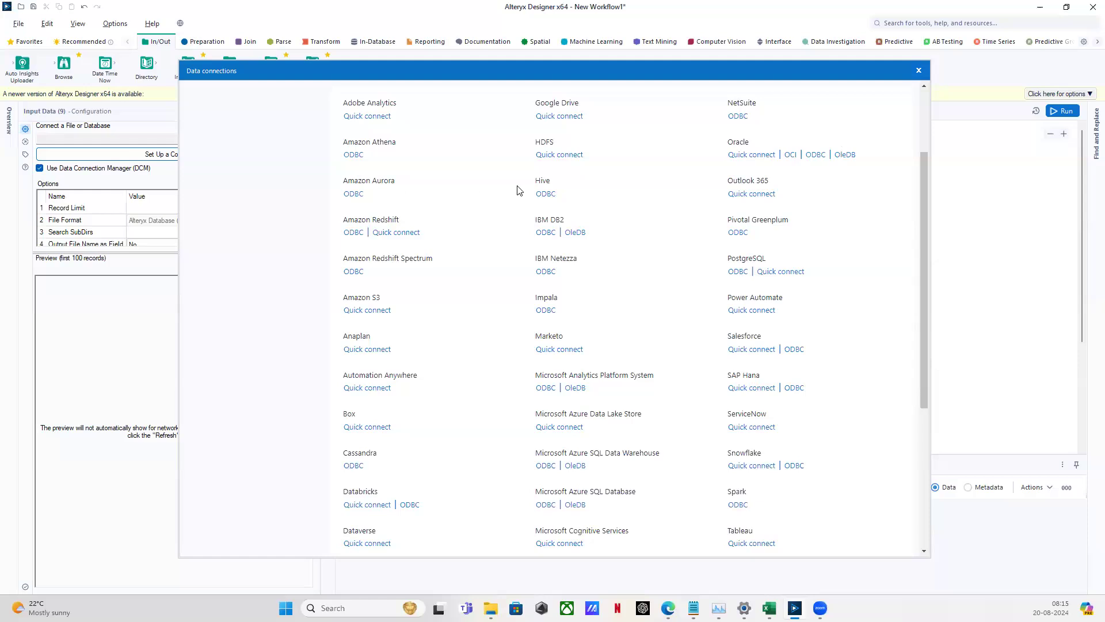
scroll(730, 306, down, 1)
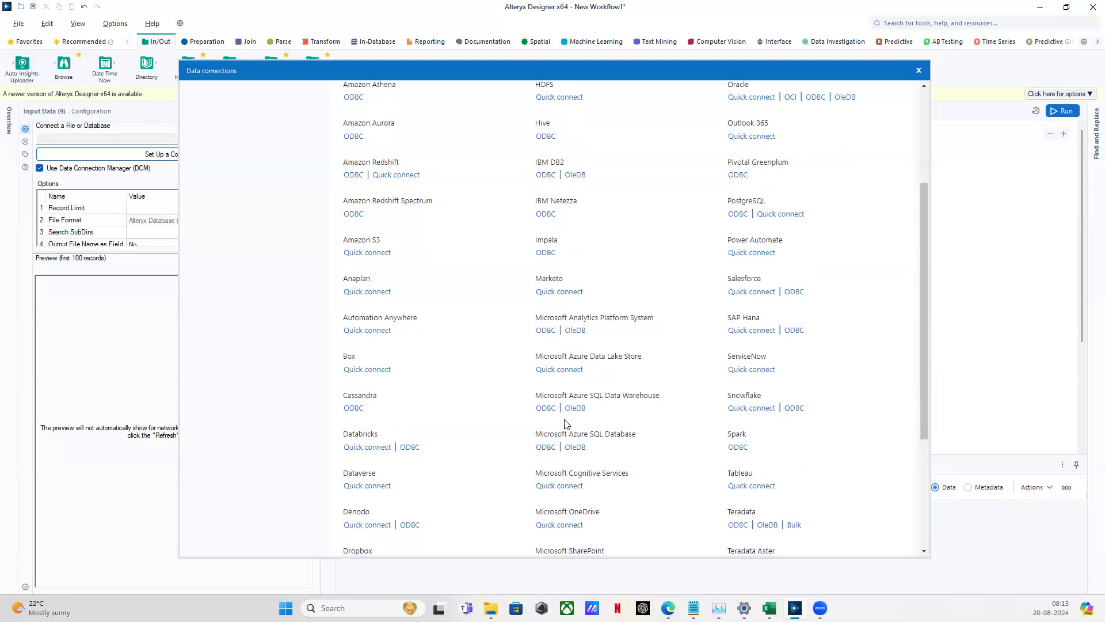
scroll(579, 422, down, 1)
scroll(580, 422, down, 3)
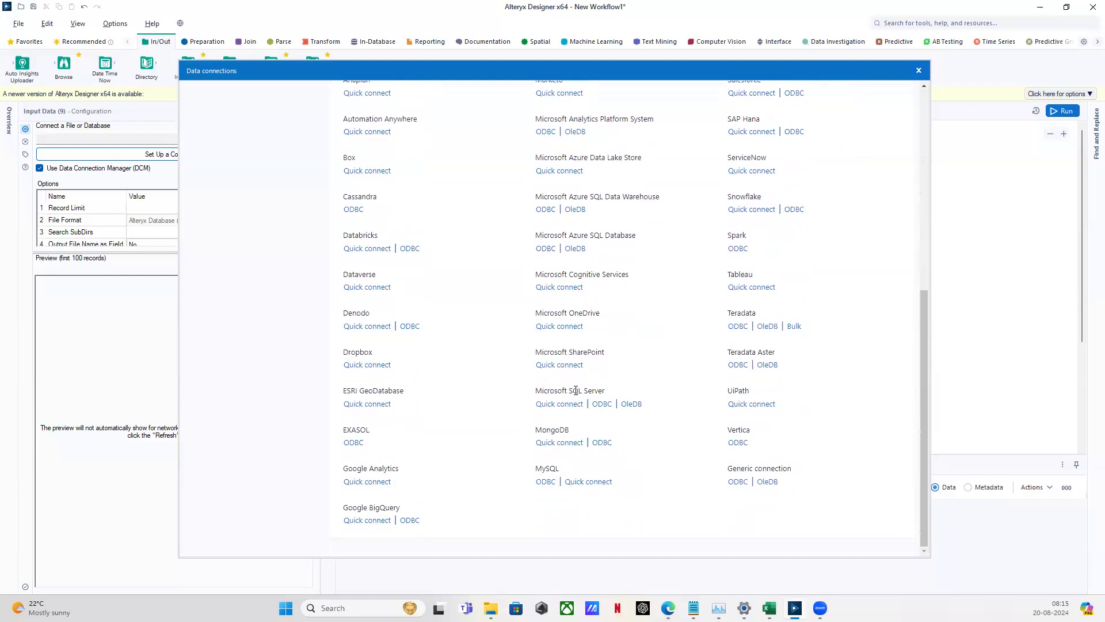
scroll(470, 315, up, 3)
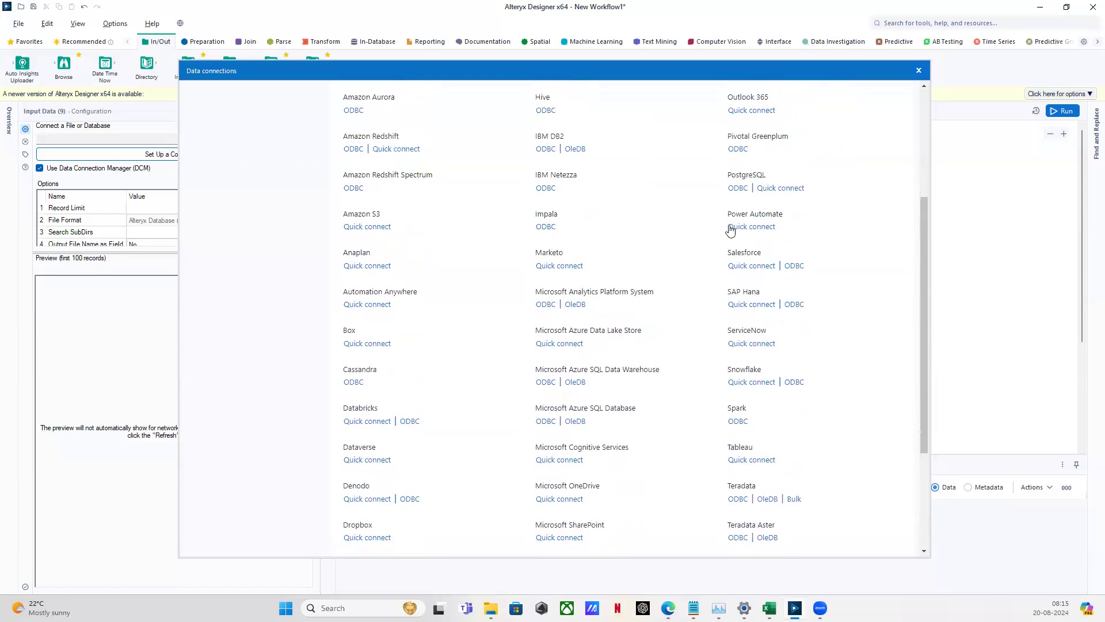
drag(726, 213, 799, 224)
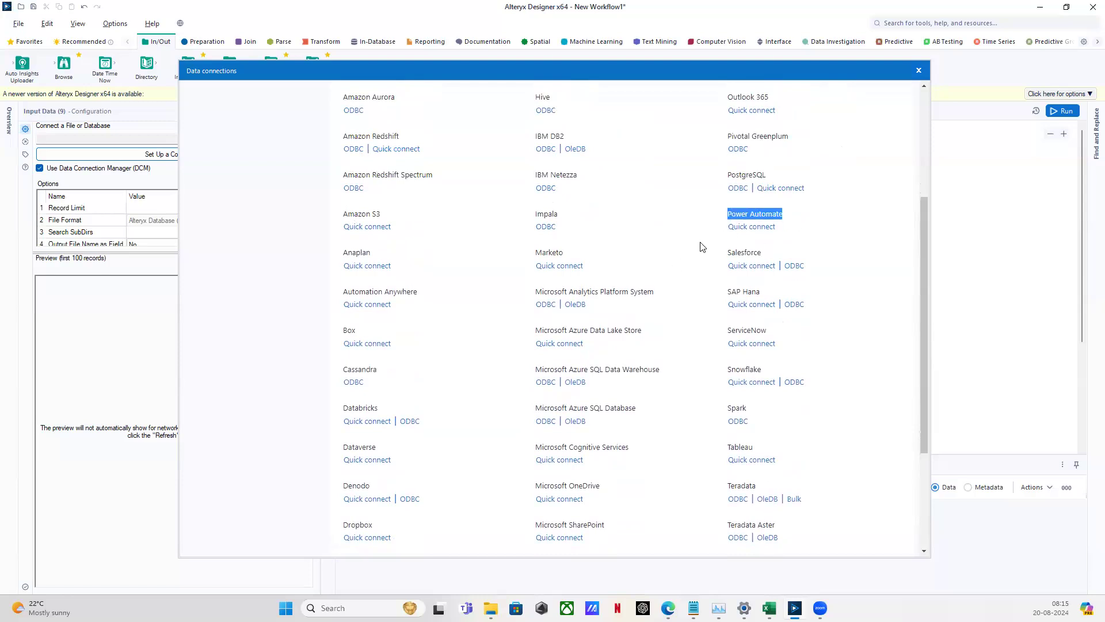
scroll(474, 376, down, 3)
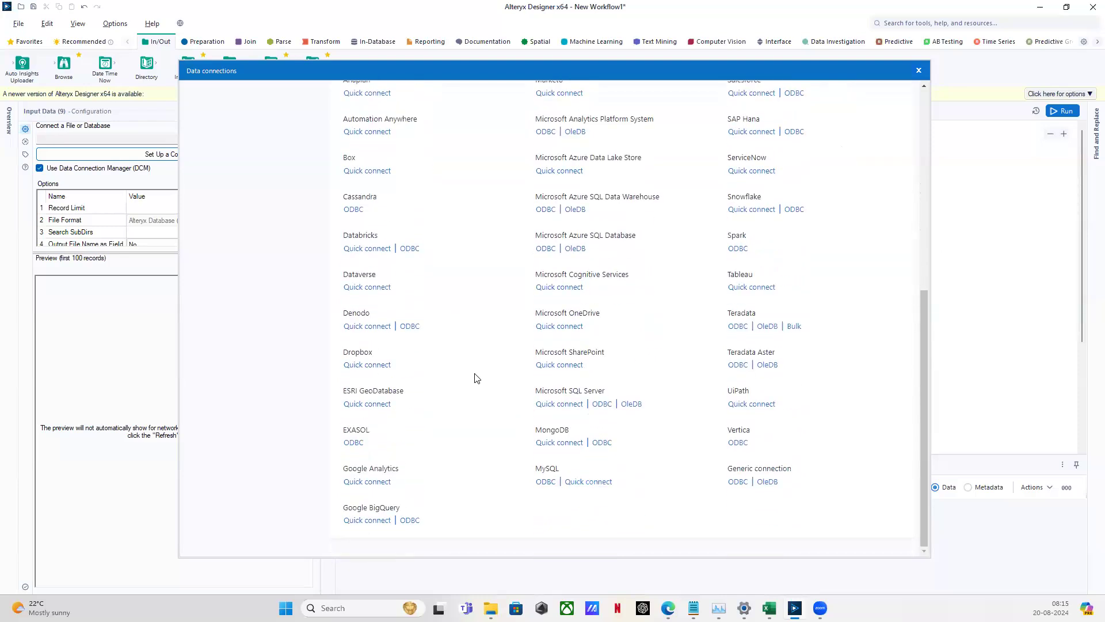
scroll(489, 305, up, 5)
click(487, 301)
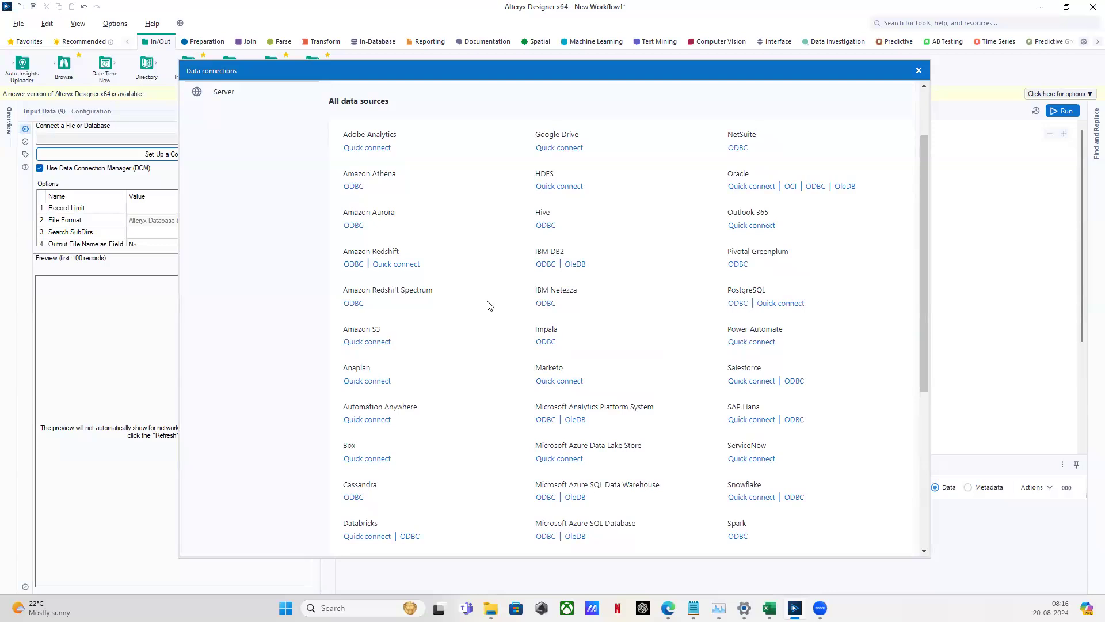
scroll(489, 305, down, 5)
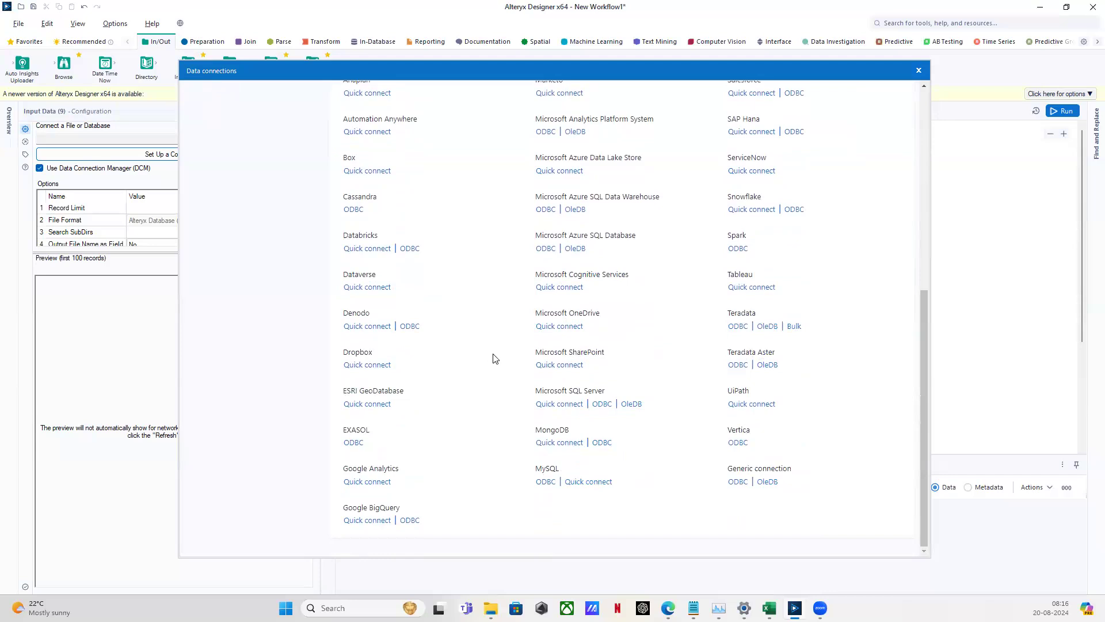
drag(723, 390, 750, 394)
click(703, 517)
drag(721, 271, 752, 274)
drag(721, 199, 808, 205)
drag(712, 156, 814, 167)
click(669, 523)
Close the Data connections window, search tools for 'power', and run the workflow
click(919, 70)
click(934, 27)
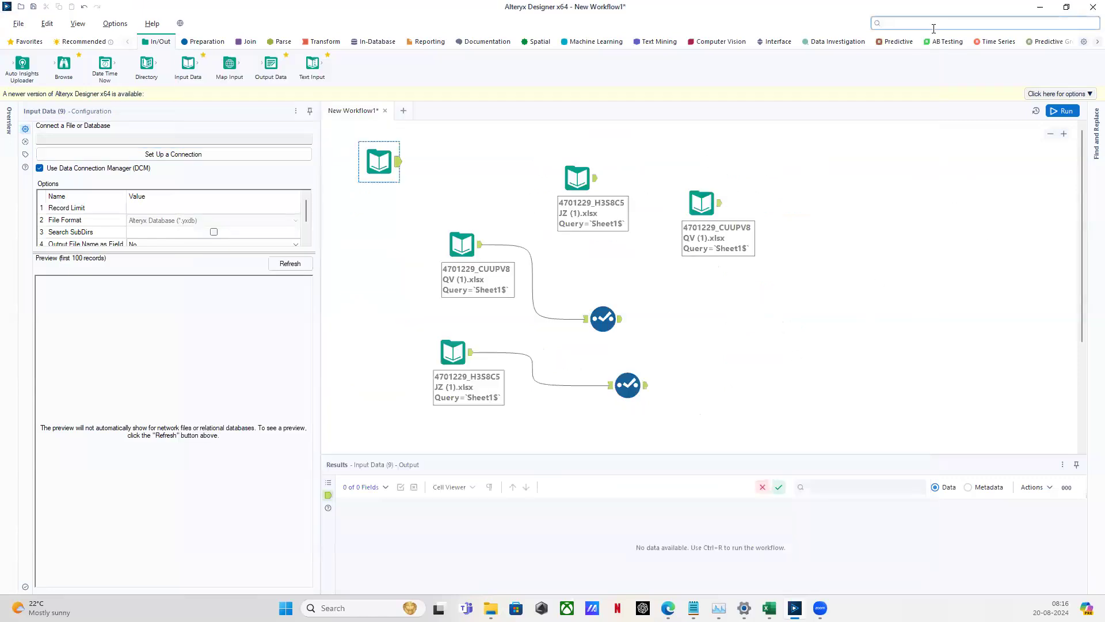
text(power)
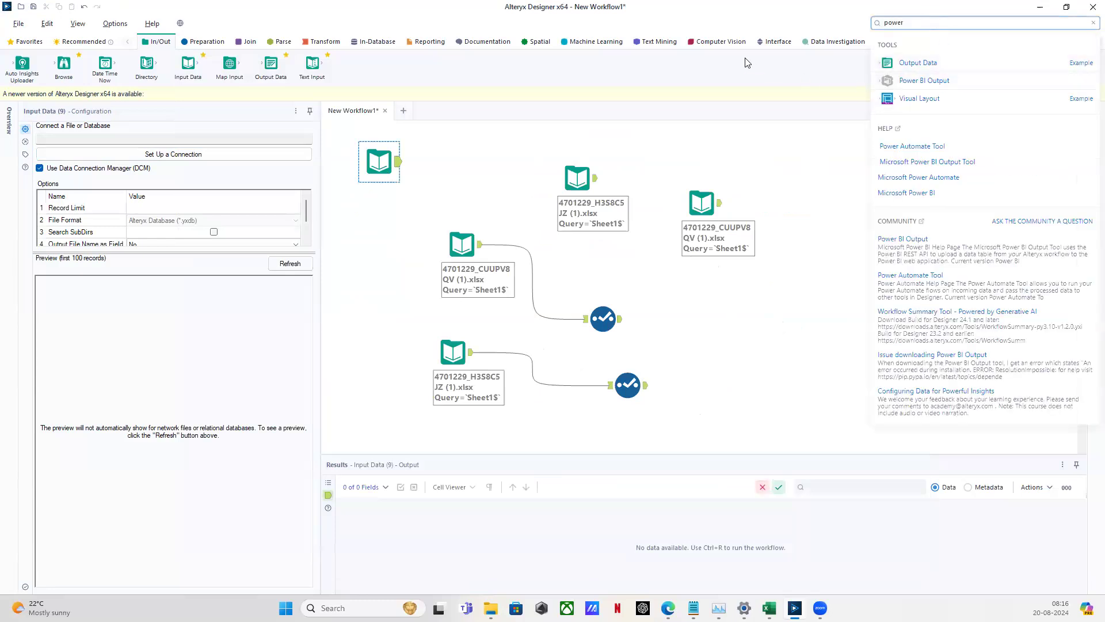
key(ctrl+r)
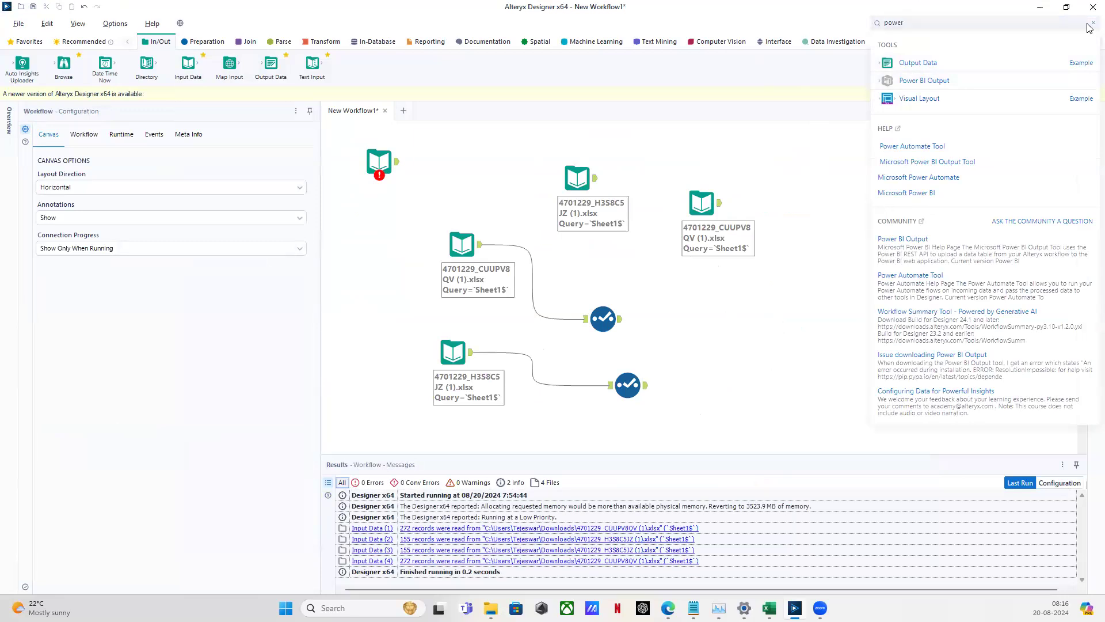
Clear the search and show the Connectors tools, such as Power BI Output and Tableau Output
click(1091, 24)
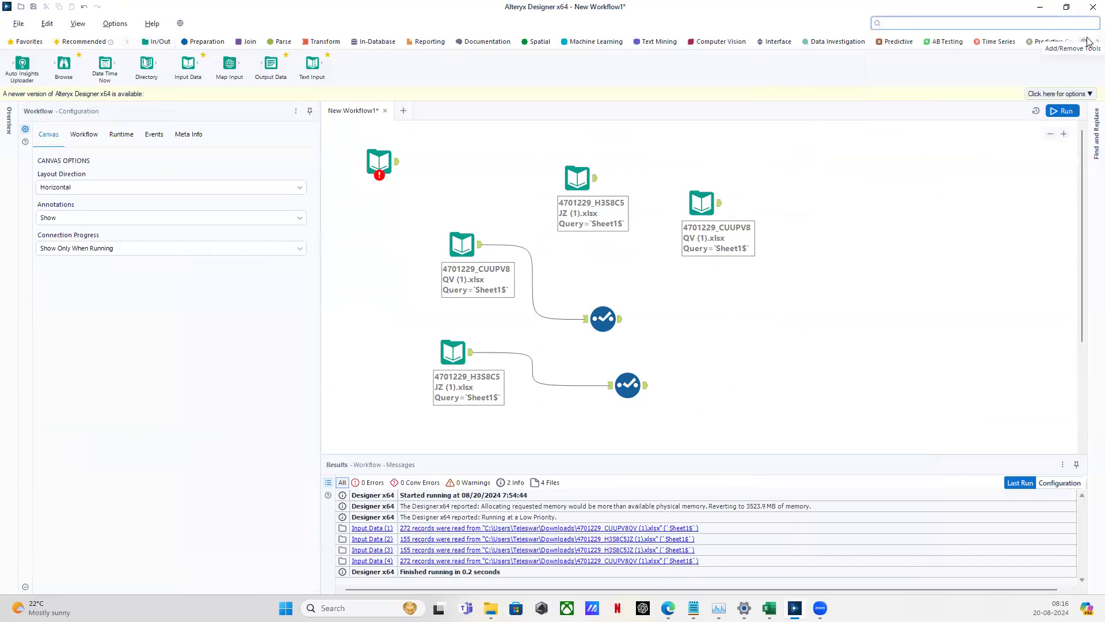
scroll(1088, 43, down, 5)
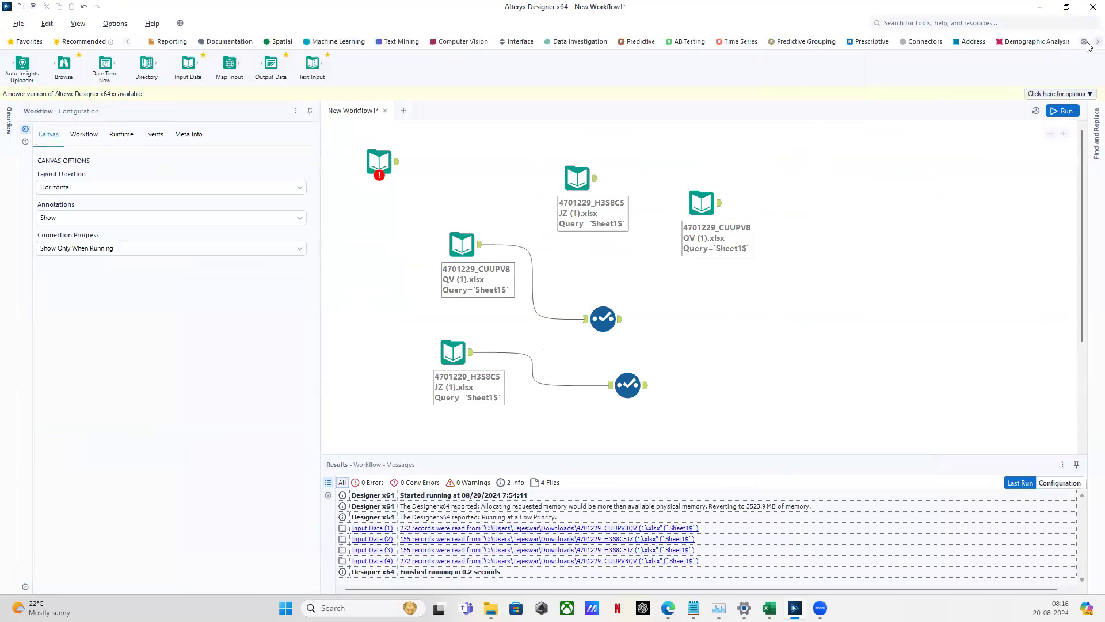
click(883, 42)
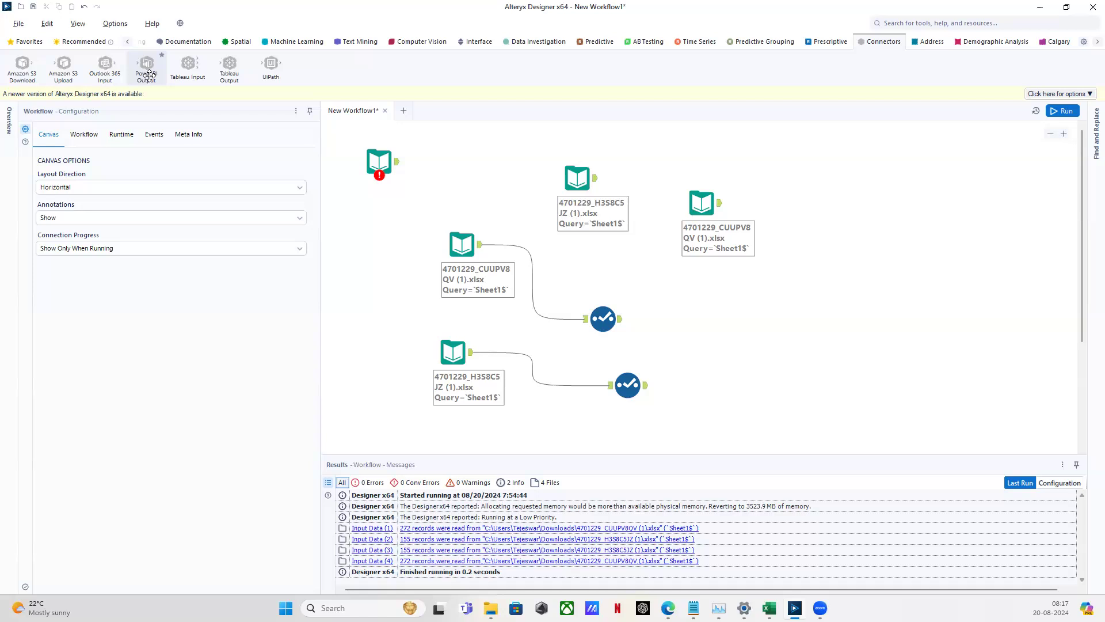
right_click(145, 69)
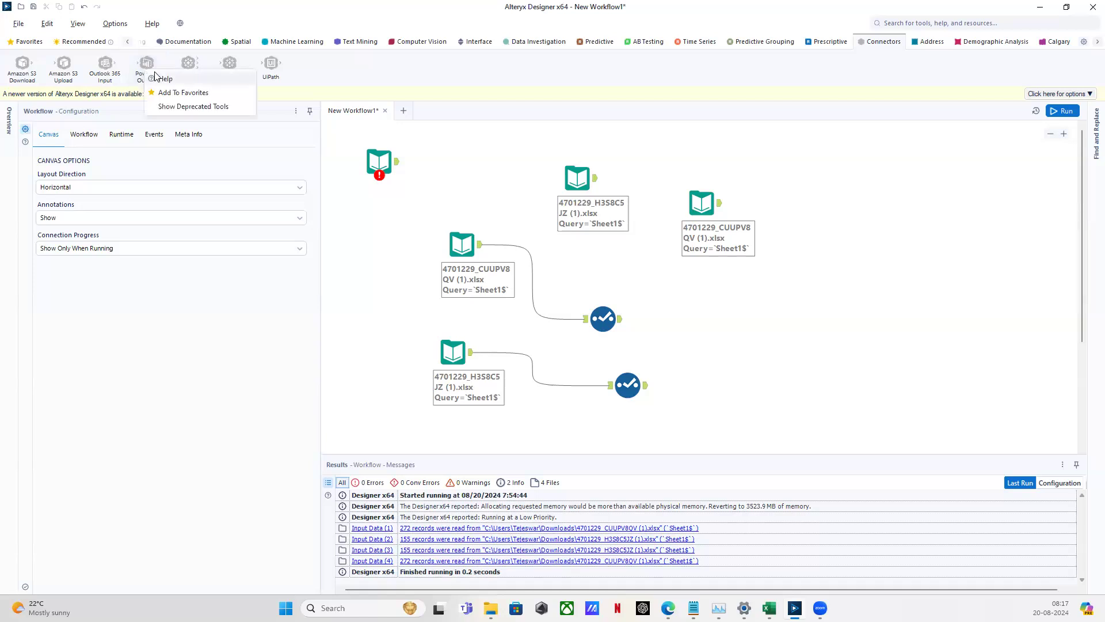
click(145, 65)
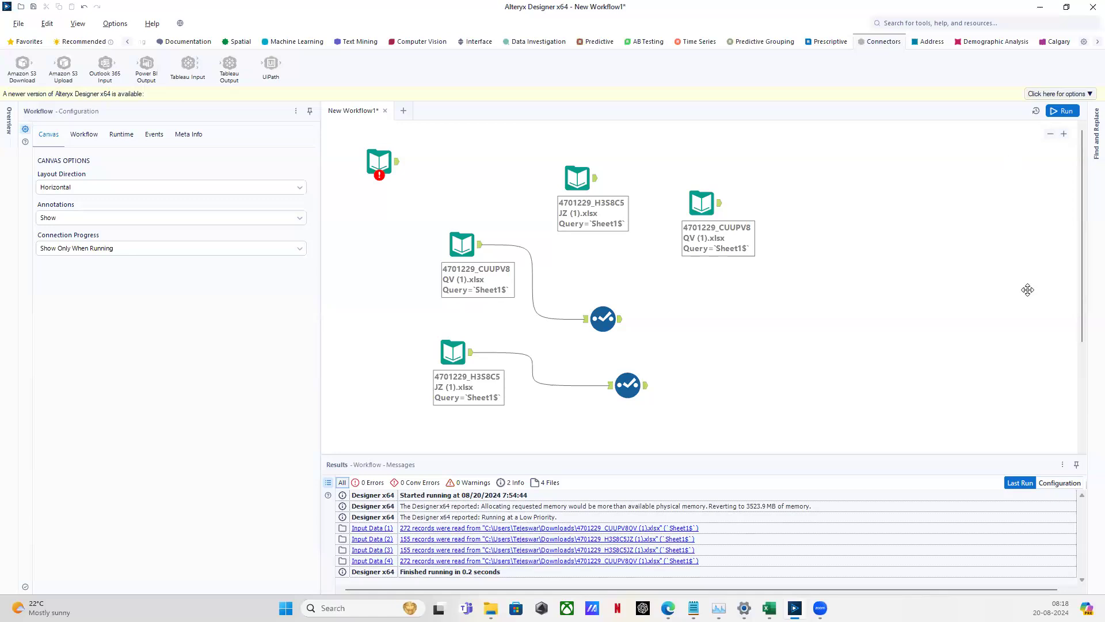
Rerun the workflow, filter Results to errors, and select the failing Input Data (9) tool
key(ctrl+r)
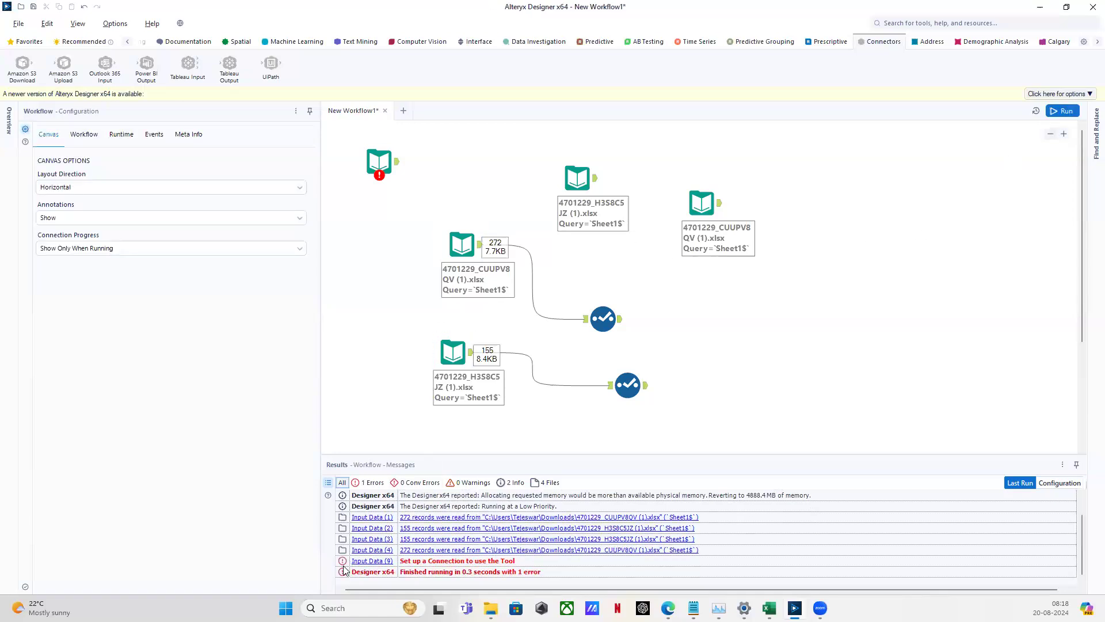
click(371, 482)
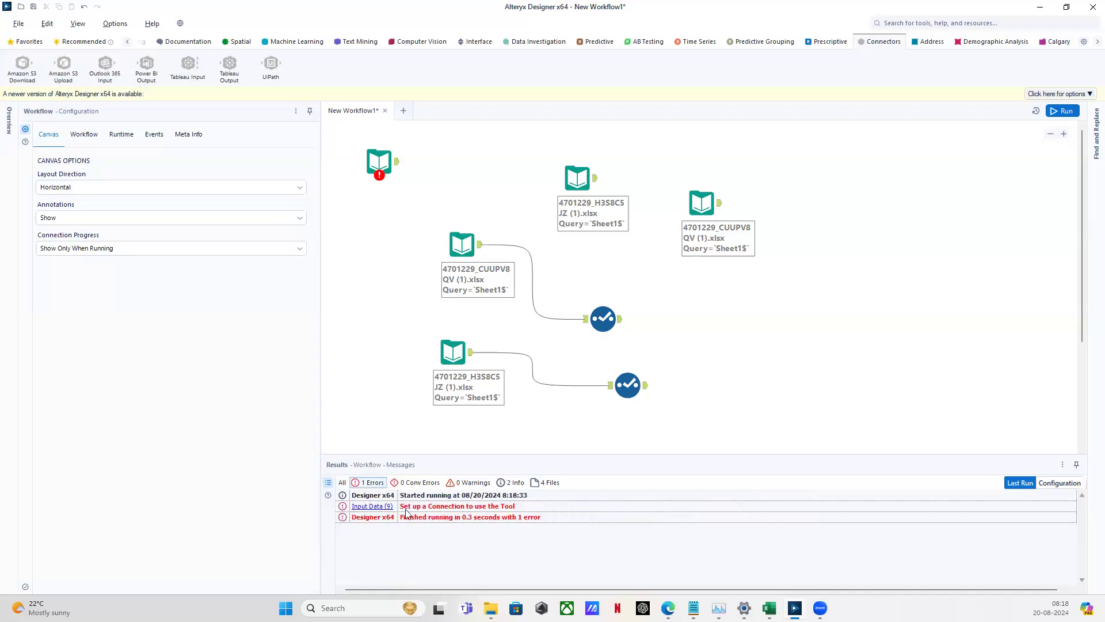
click(374, 508)
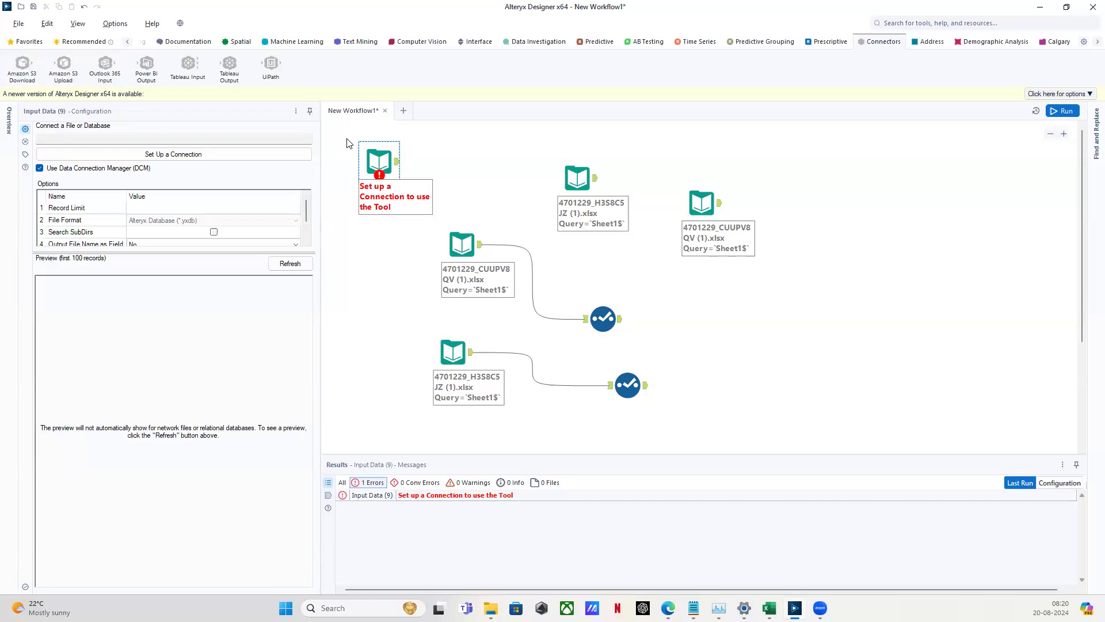
Move the erroring input tool and the two upper input tools up and left on the canvas
drag(379, 160, 363, 151)
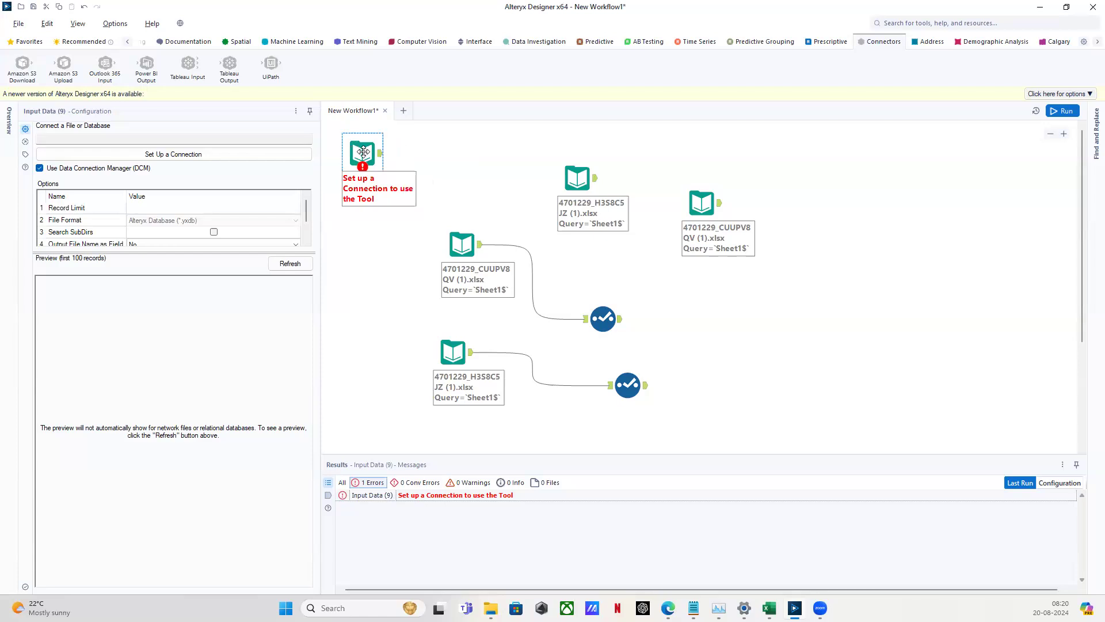
drag(545, 161, 754, 246)
drag(585, 186, 477, 168)
Deselect the canvas tools to show Workflow Configuration and the run's single connection error
drag(424, 134, 677, 413)
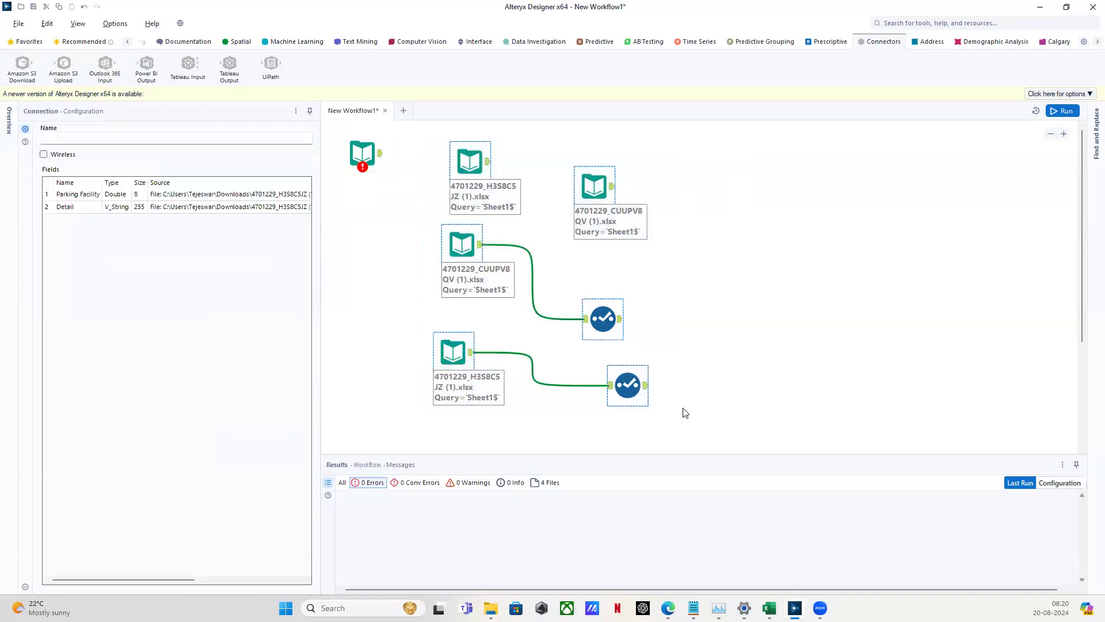
click(694, 337)
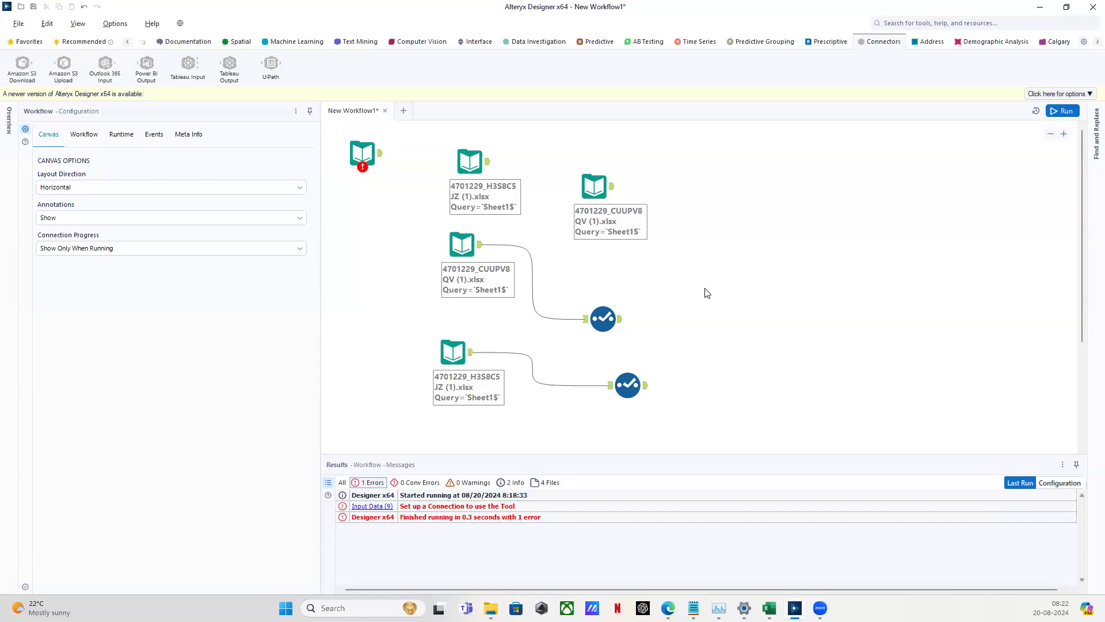
Show the workflow's Events settings: events enabled, no events defined
click(154, 135)
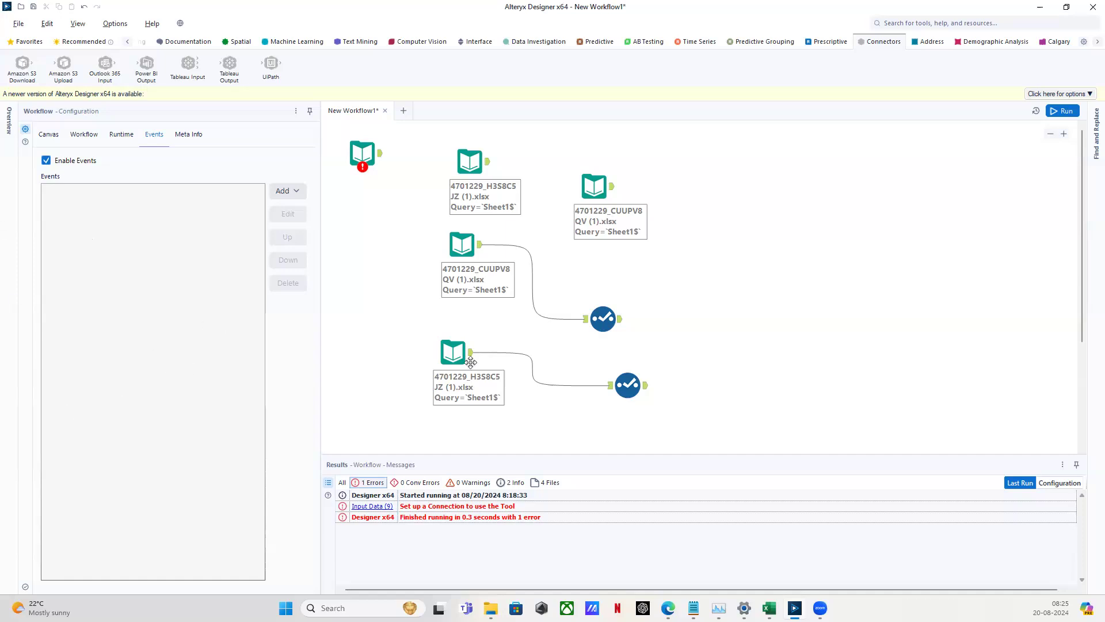
mouse_move(668, 608)
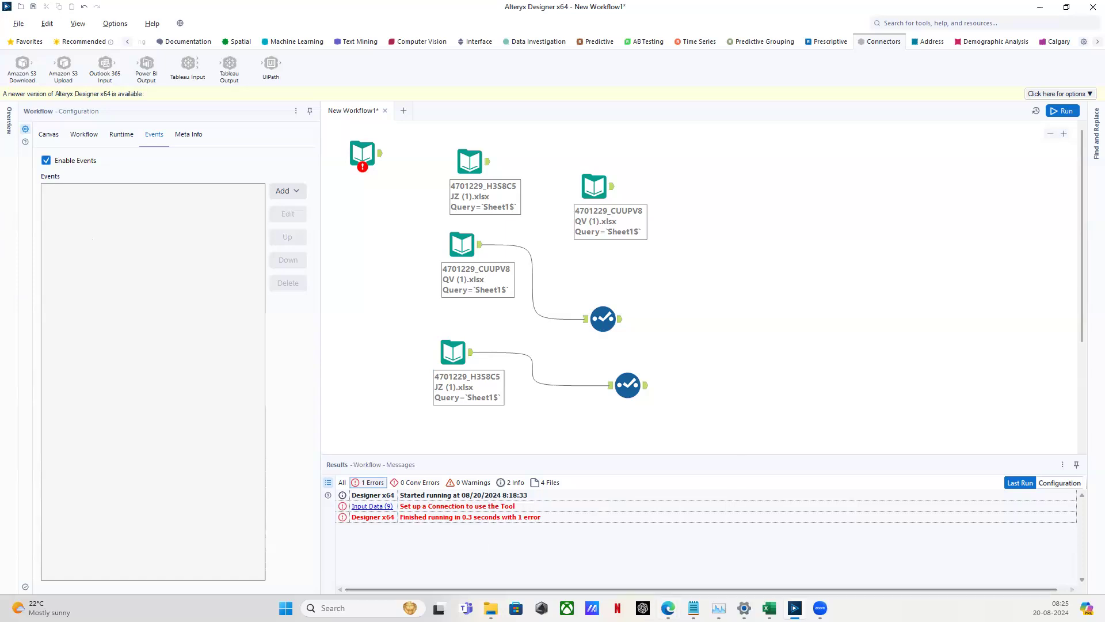
Bring Edge back to the front with the Naukri 'alteryx' job search results
click(555, 560)
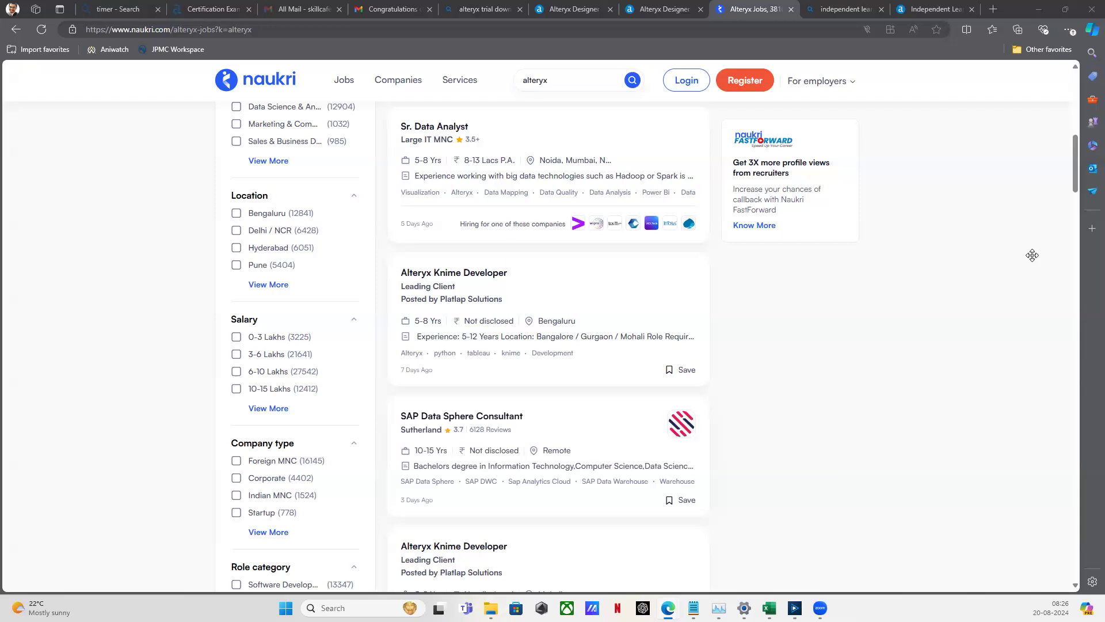
Switch to the Independent Learners SparkED page and scroll through it
click(912, 9)
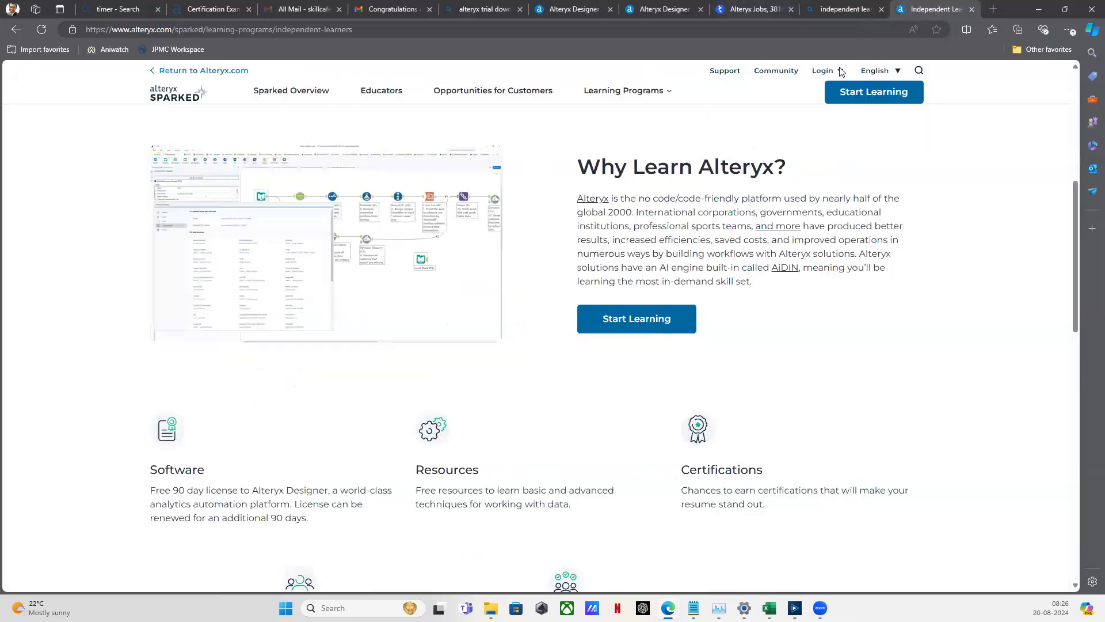
scroll(518, 132, up, 7)
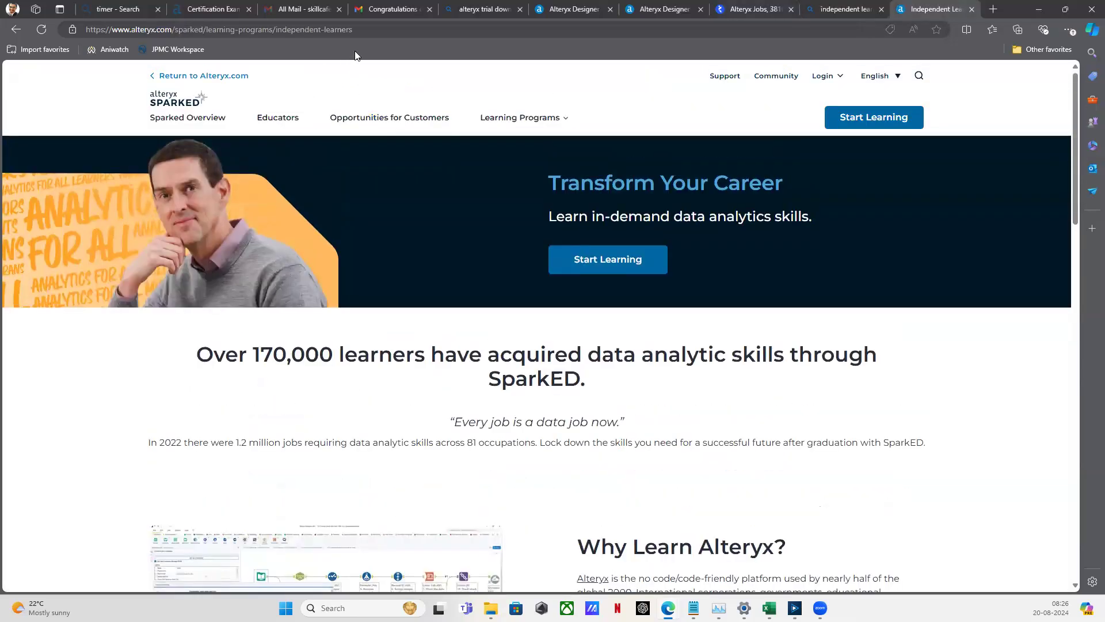
scroll(323, 158, down, 2)
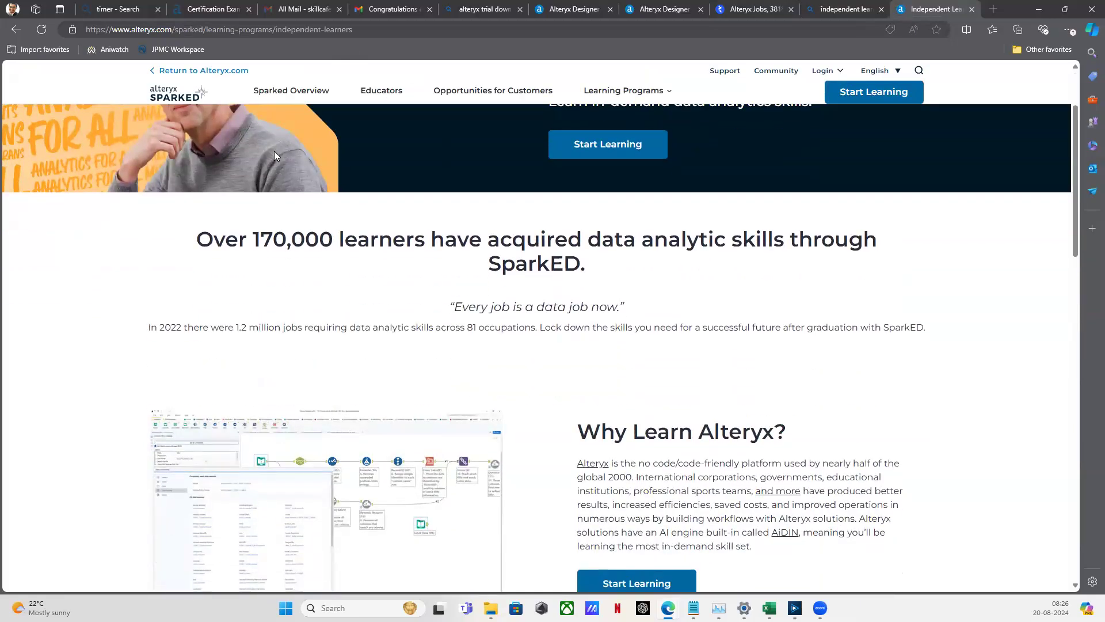
scroll(223, 202, down, 2)
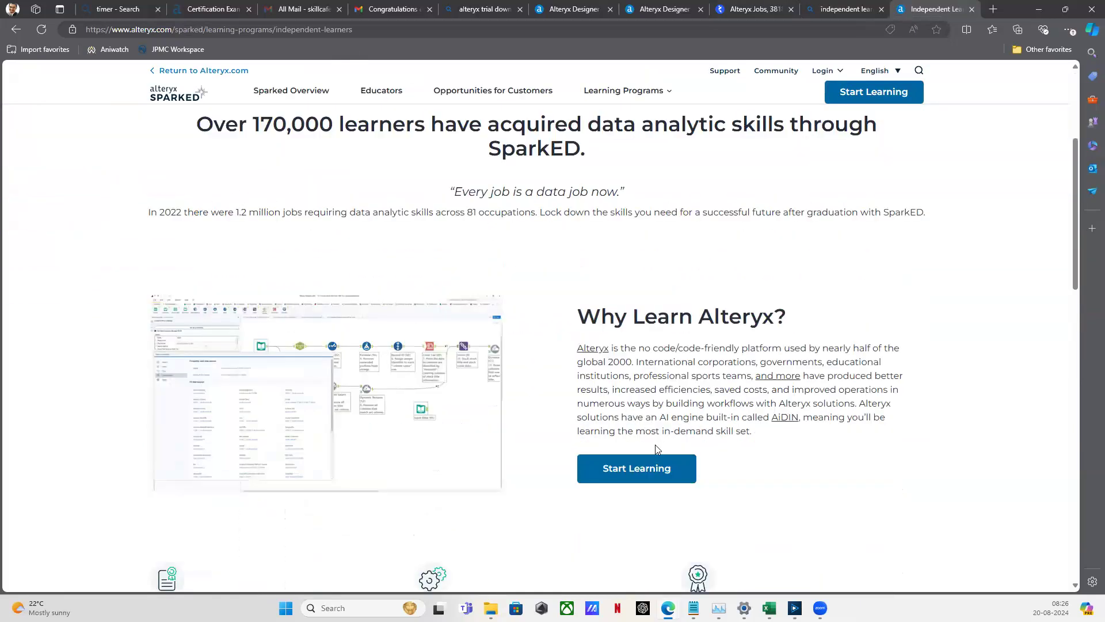
Review the Independent Learner Registration form, then switch to the Career Changer License congratulations email
click(654, 469)
scroll(502, 387, down, 7)
scroll(502, 383, up, 8)
scroll(502, 379, down, 10)
scroll(505, 374, up, 5)
scroll(506, 372, up, 5)
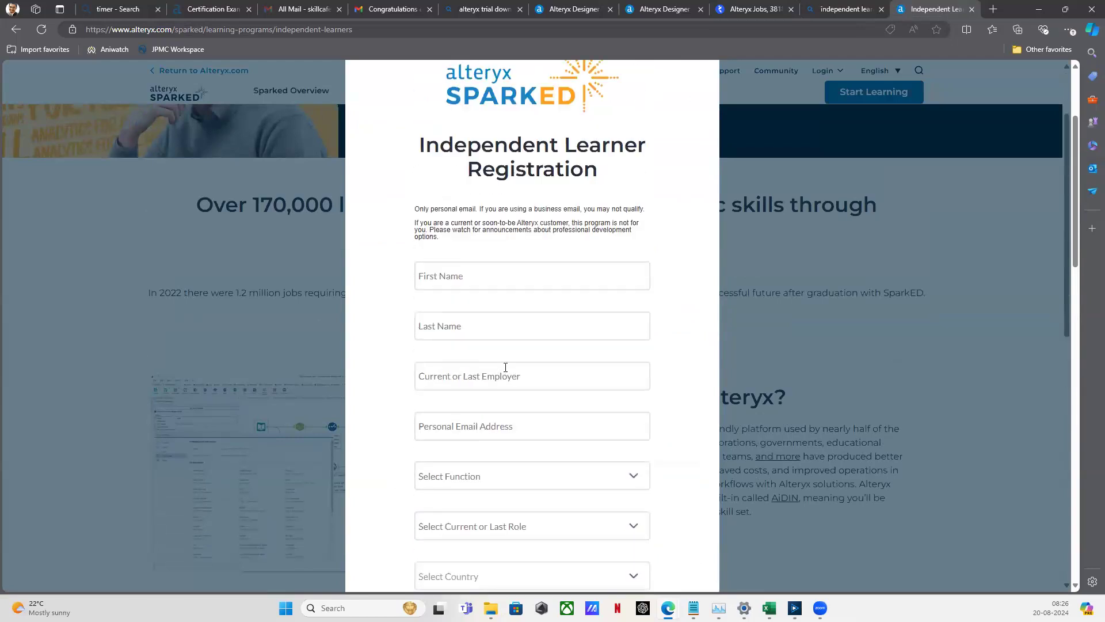
scroll(505, 367, up, 2)
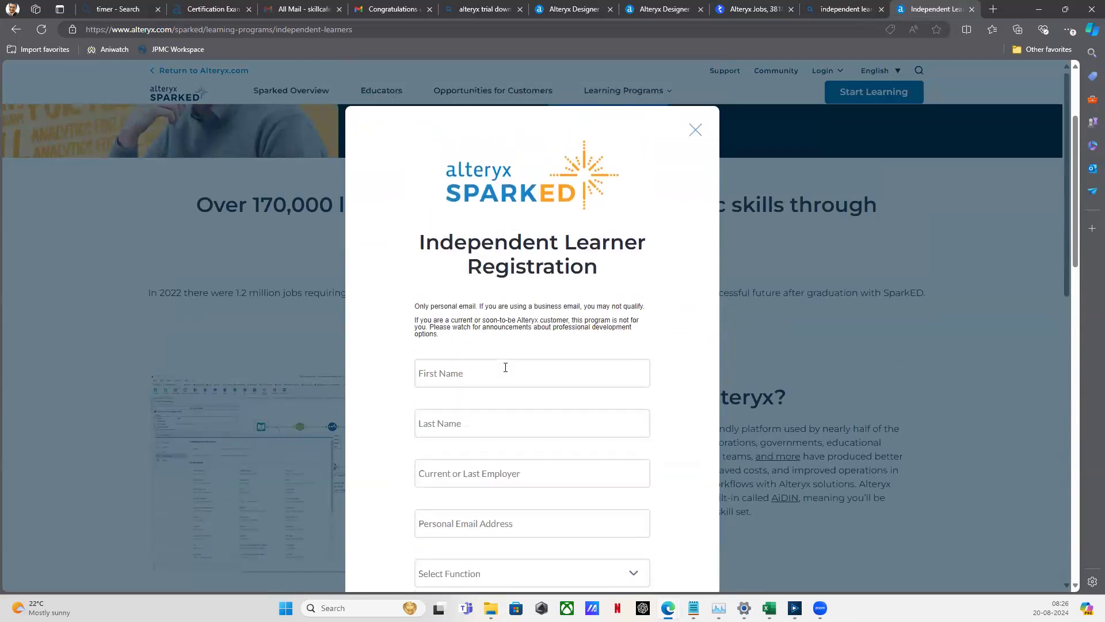
scroll(505, 370, down, 2)
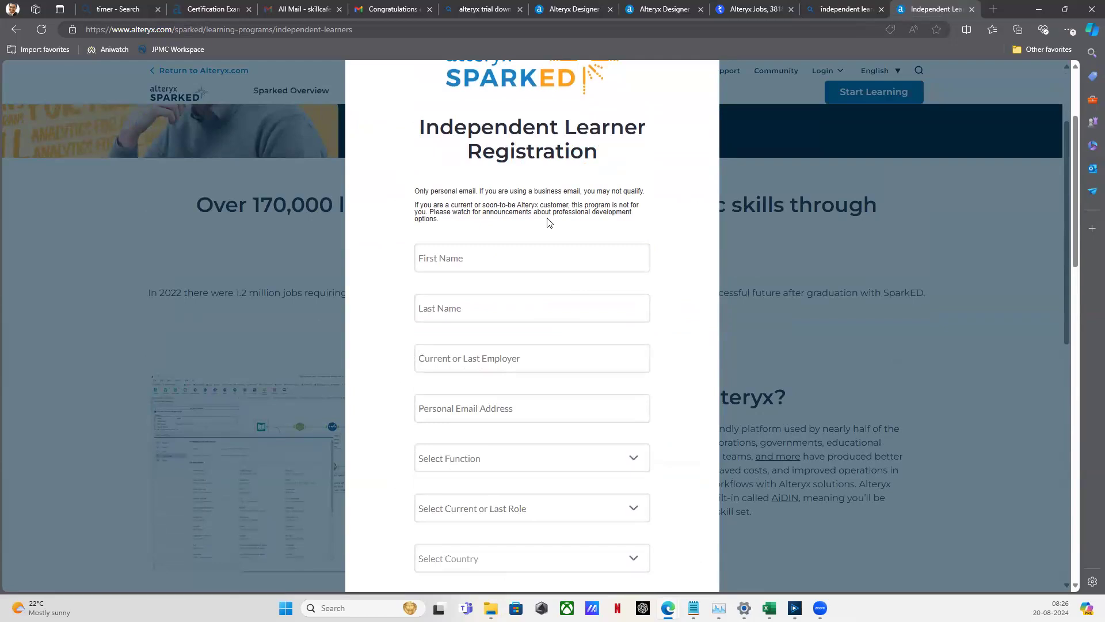
click(416, 10)
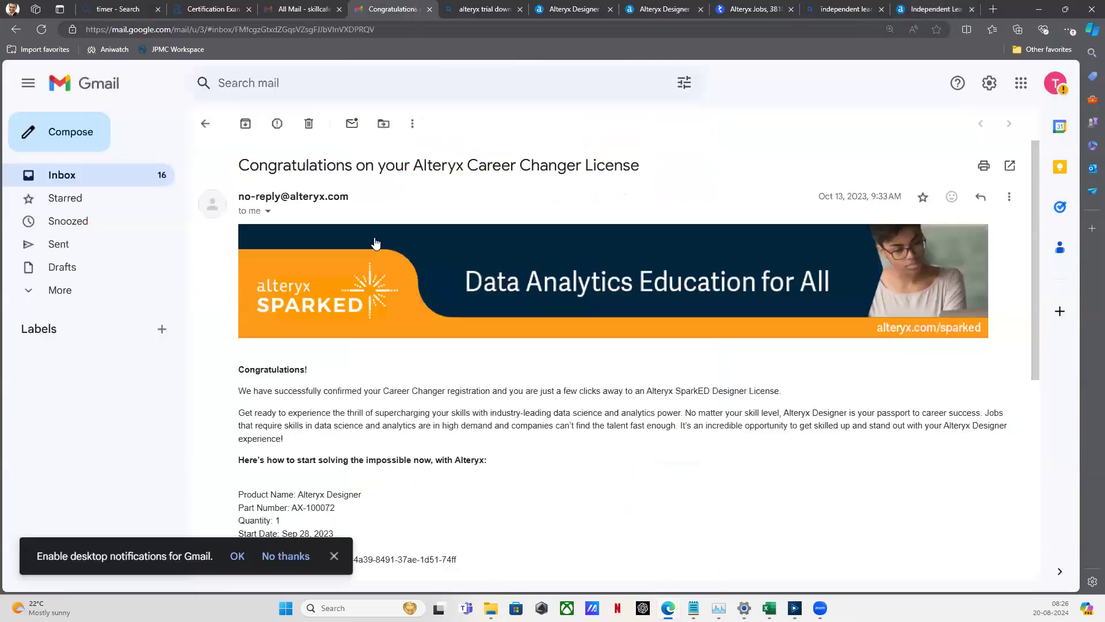
scroll(375, 260, down, 2)
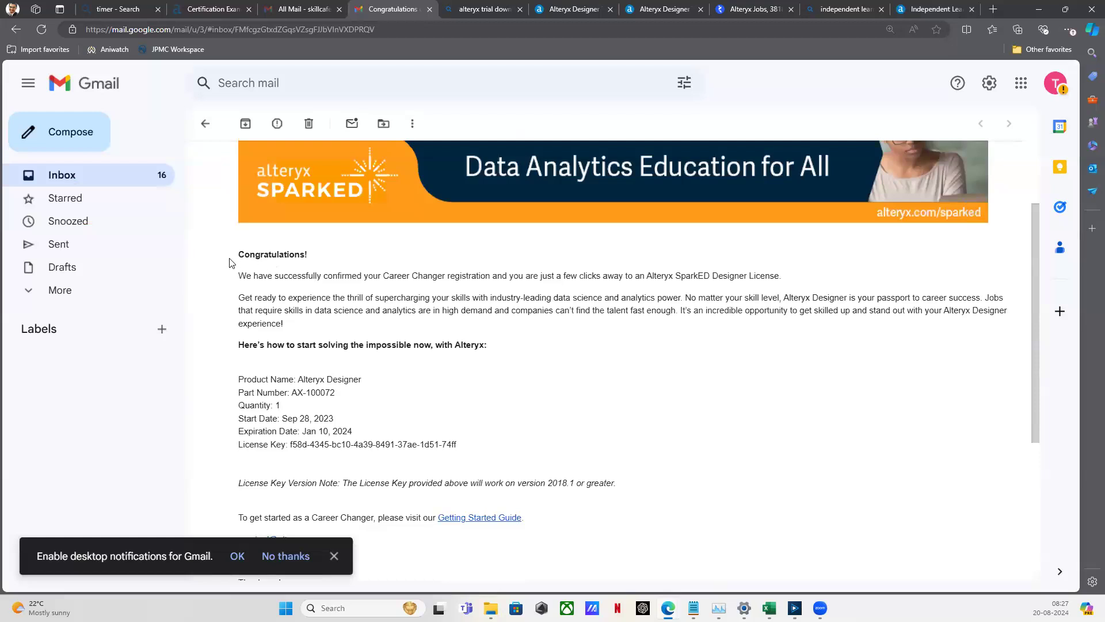
drag(229, 262, 309, 276)
click(375, 324)
drag(290, 444, 458, 445)
click(538, 410)
scroll(628, 399, down, 1)
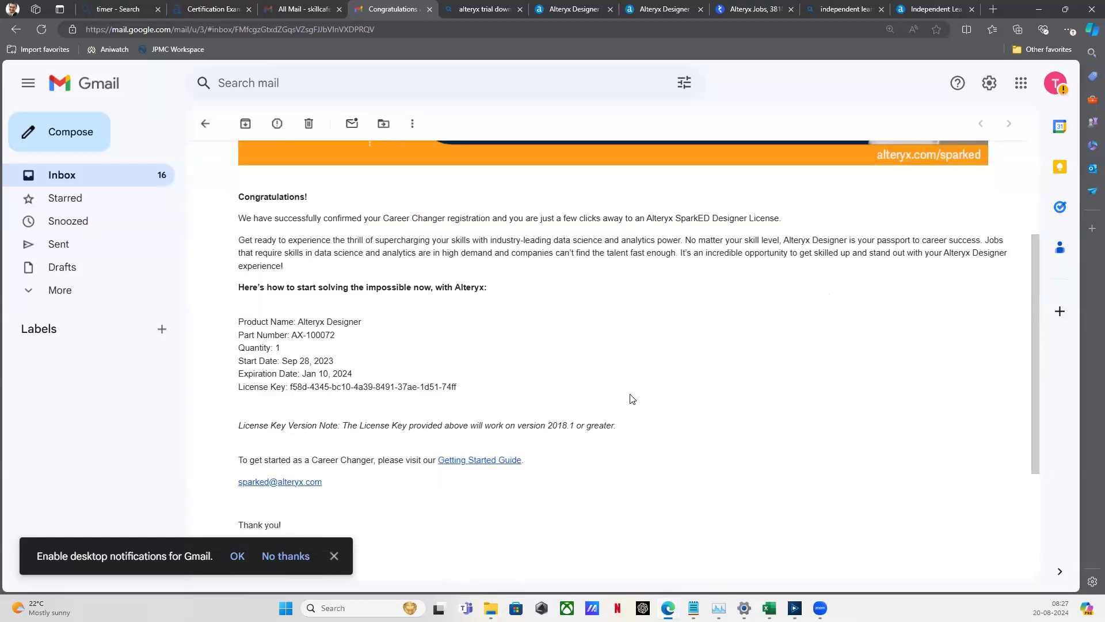
scroll(633, 399, down, 2)
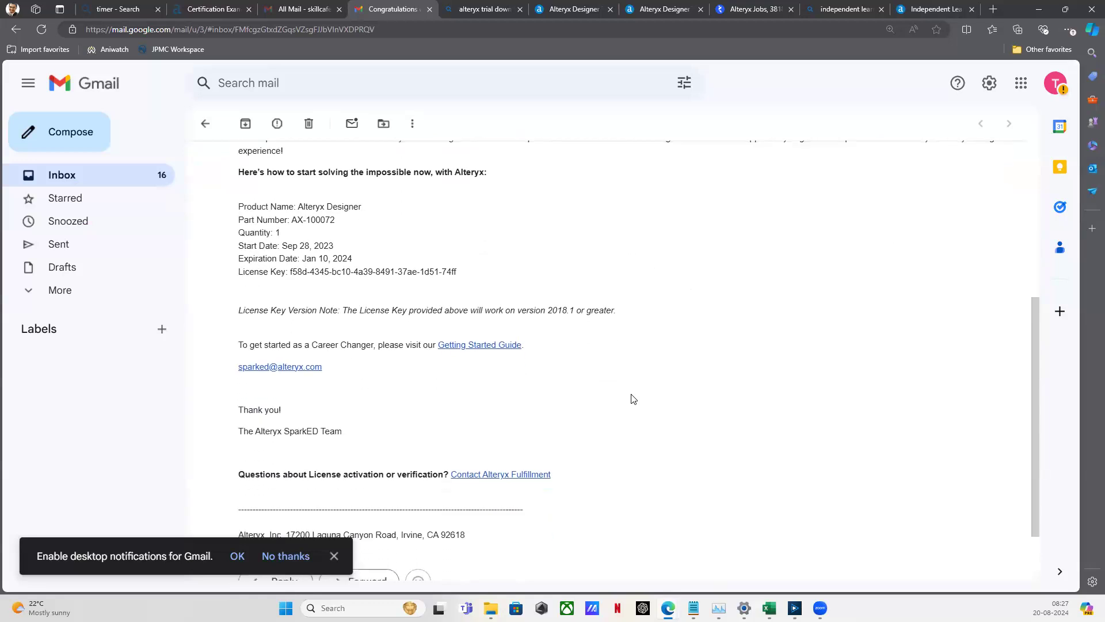
scroll(633, 399, up, 1)
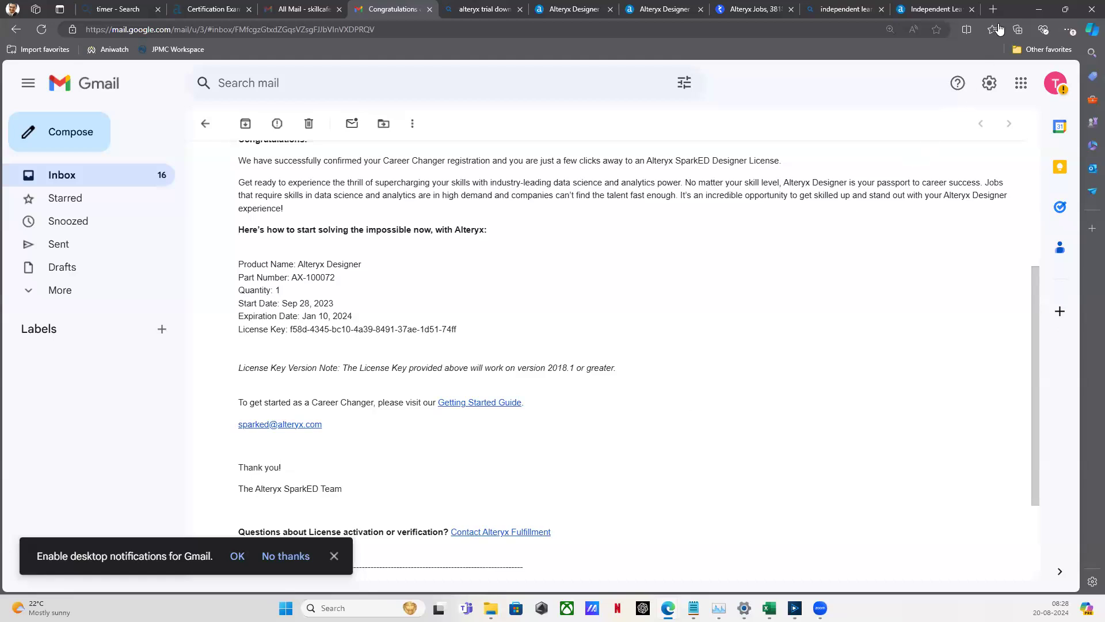
Search Bing for 'alteryx certification' in a new tab and open the Certification Exams - Alteryx Community result
click(993, 9)
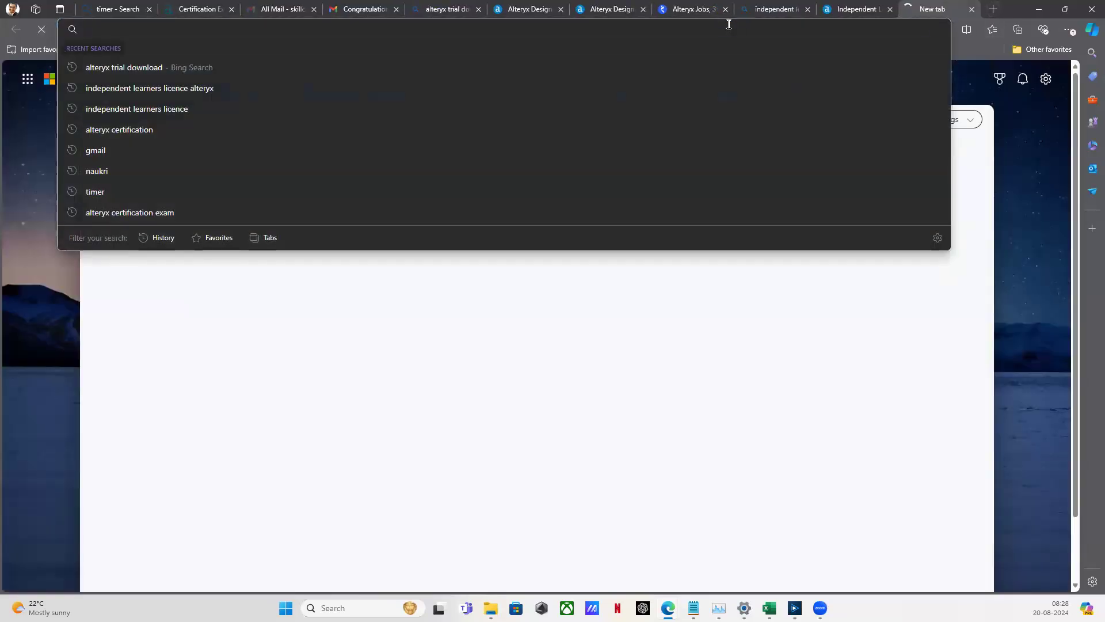
text(altery)
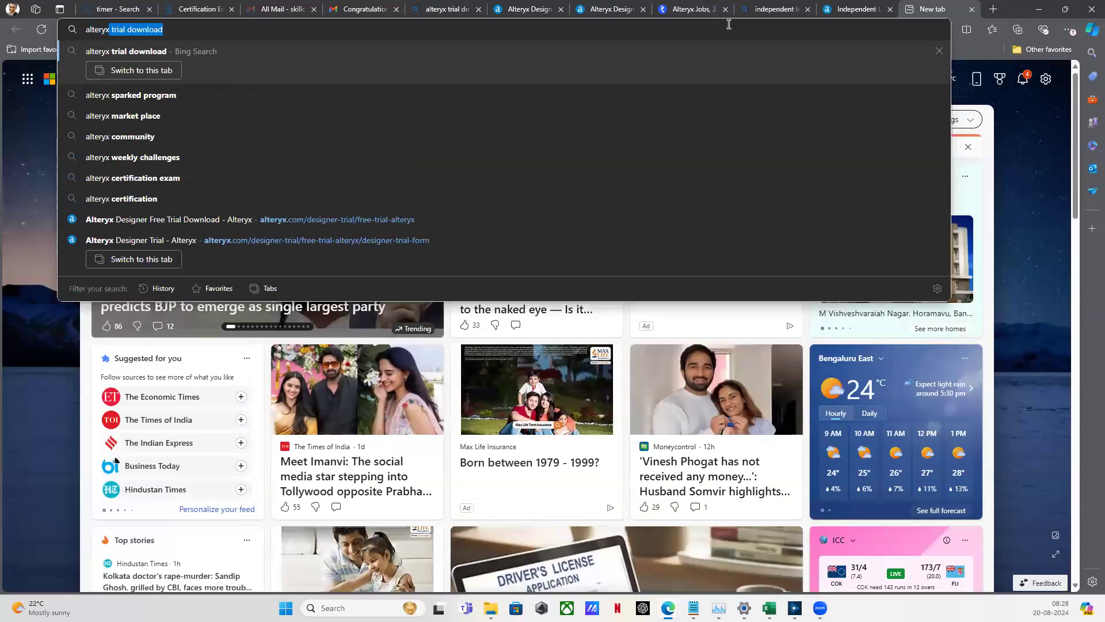
text(x certification)
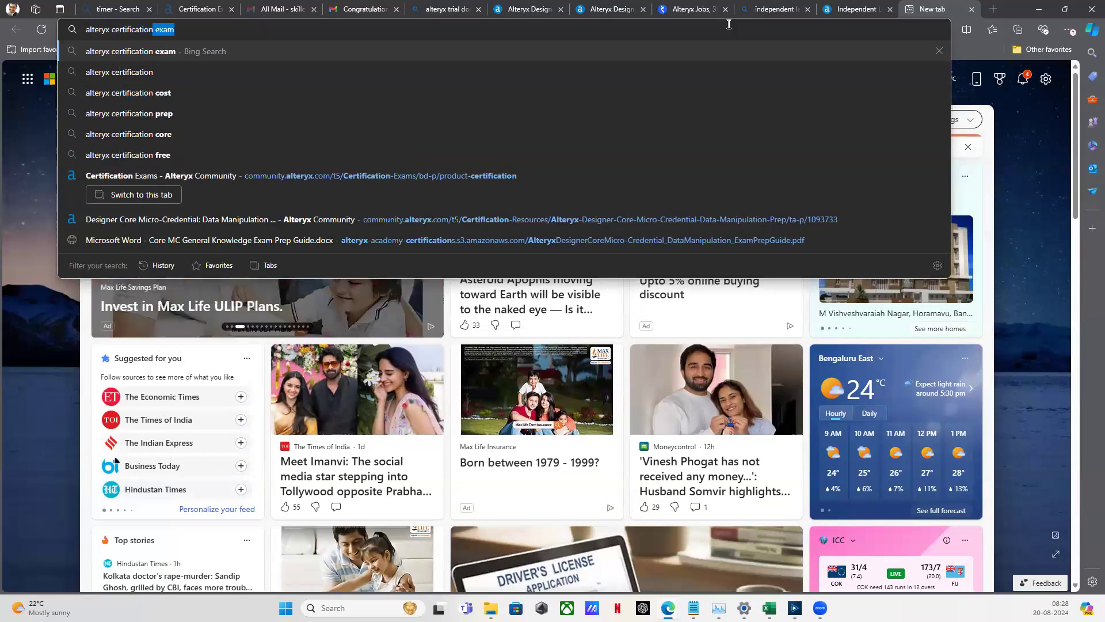
key(Return)
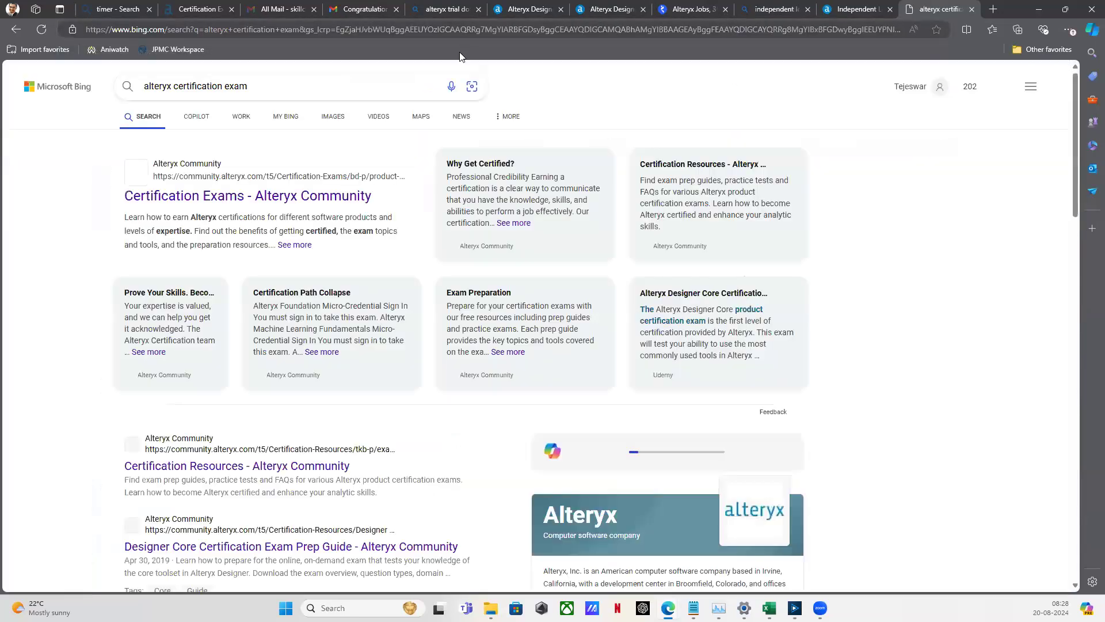
click(254, 200)
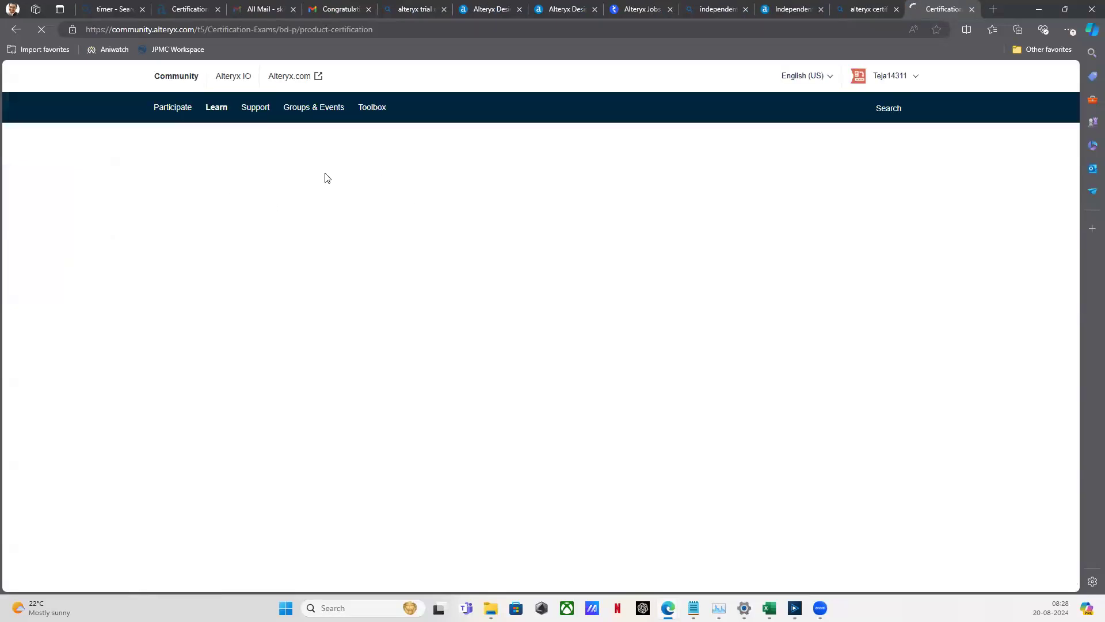
Scroll the Certification Exams page, then open the account options panel from the username
scroll(231, 314, down, 1)
scroll(238, 323, down, 10)
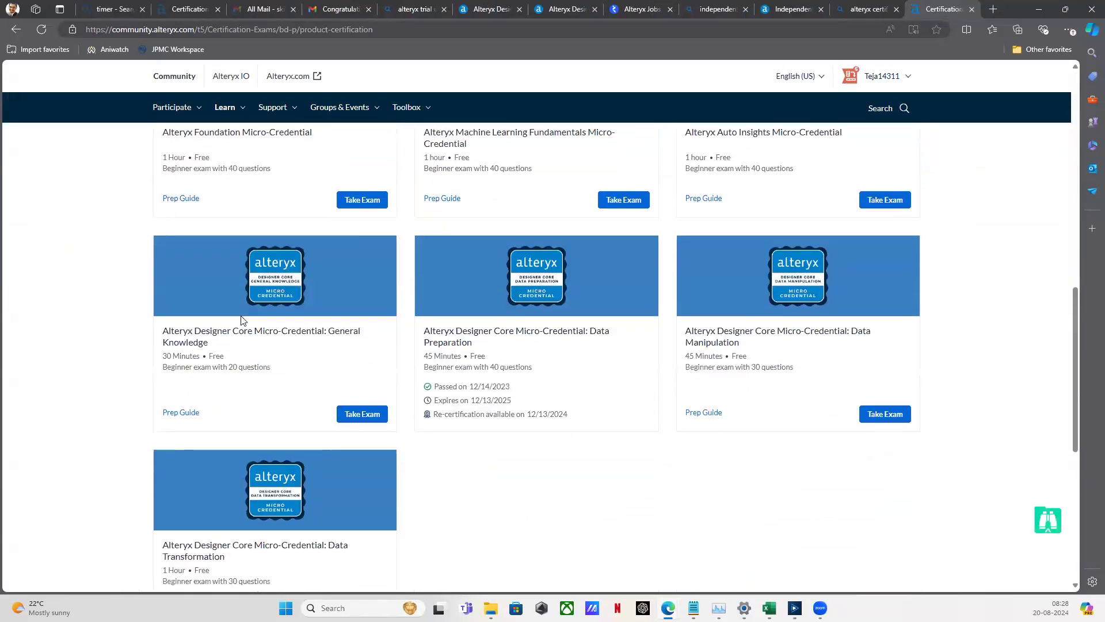
scroll(241, 320, up, 10)
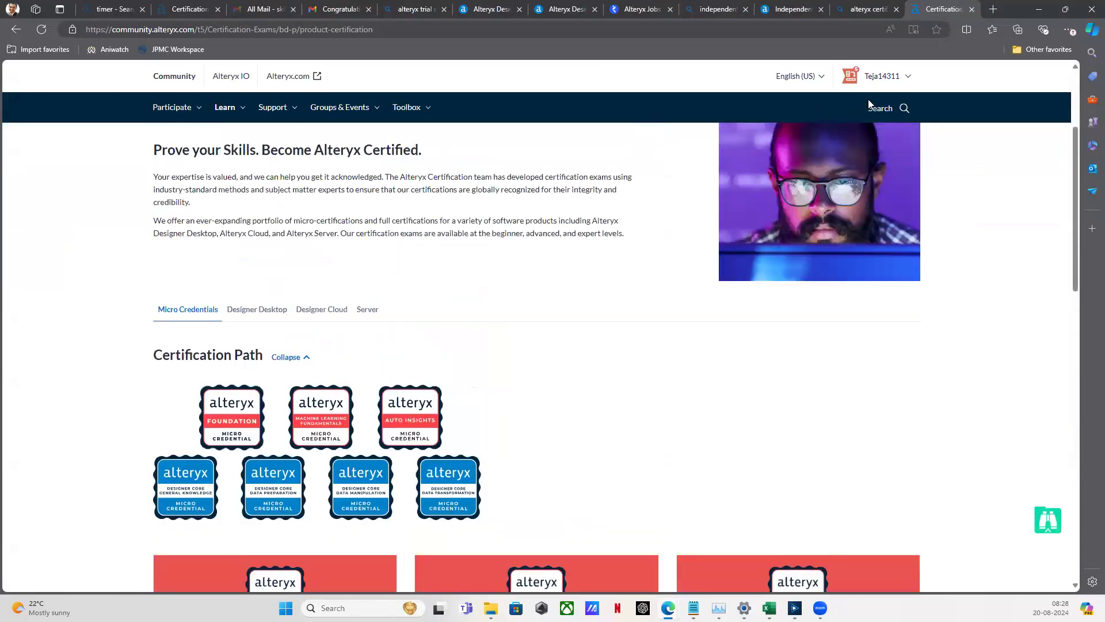
click(898, 79)
Sign out of the Alteryx Community account and browse the public home page
click(920, 266)
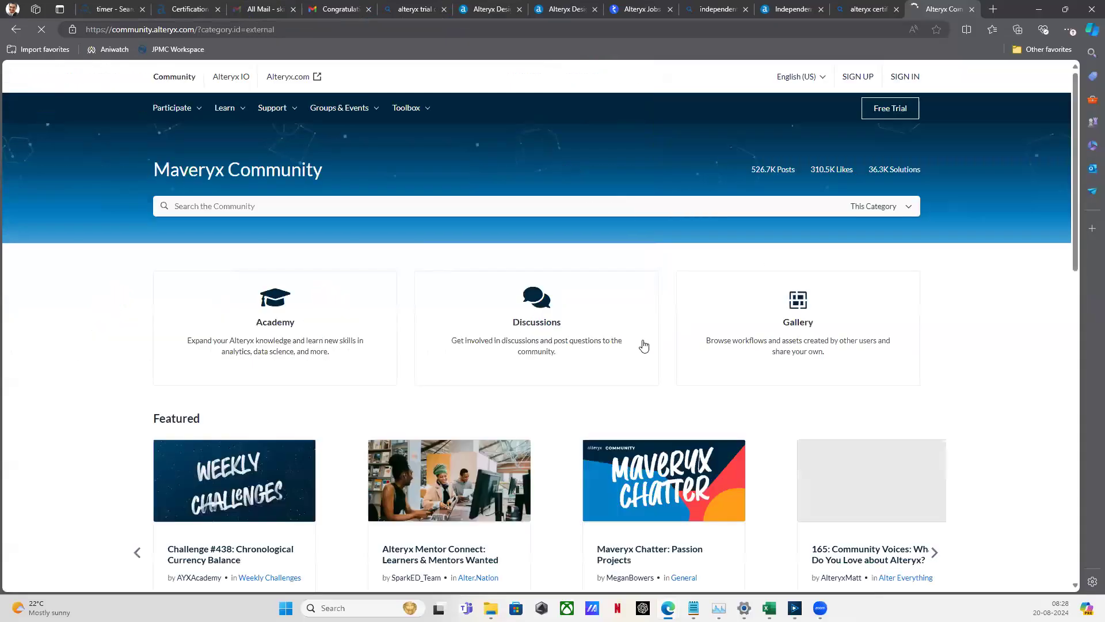
scroll(645, 346, down, 6)
scroll(646, 344, down, 2)
scroll(647, 343, up, 5)
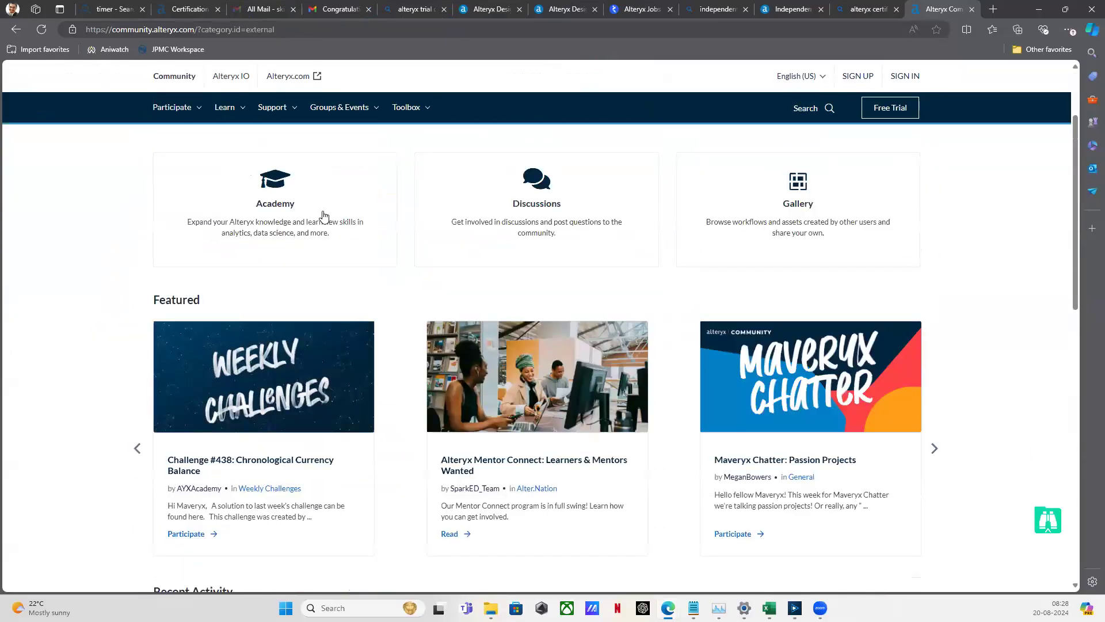
mouse_move(219, 111)
mouse_move(247, 138)
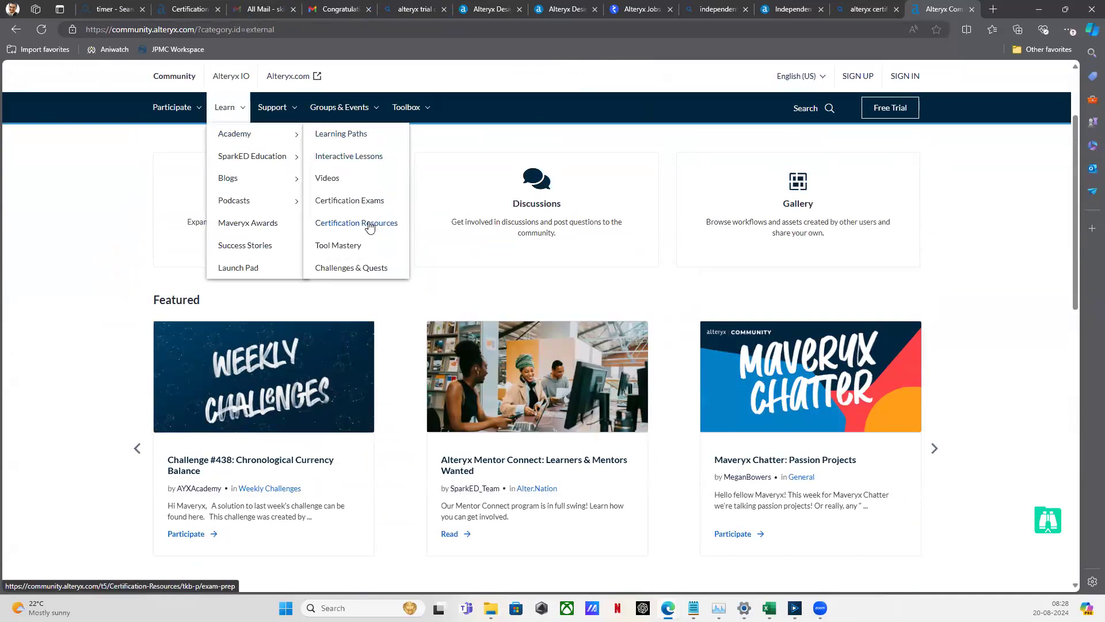
Open the Certification Exams page from Learn > Academy and scroll through the certification cards
click(351, 201)
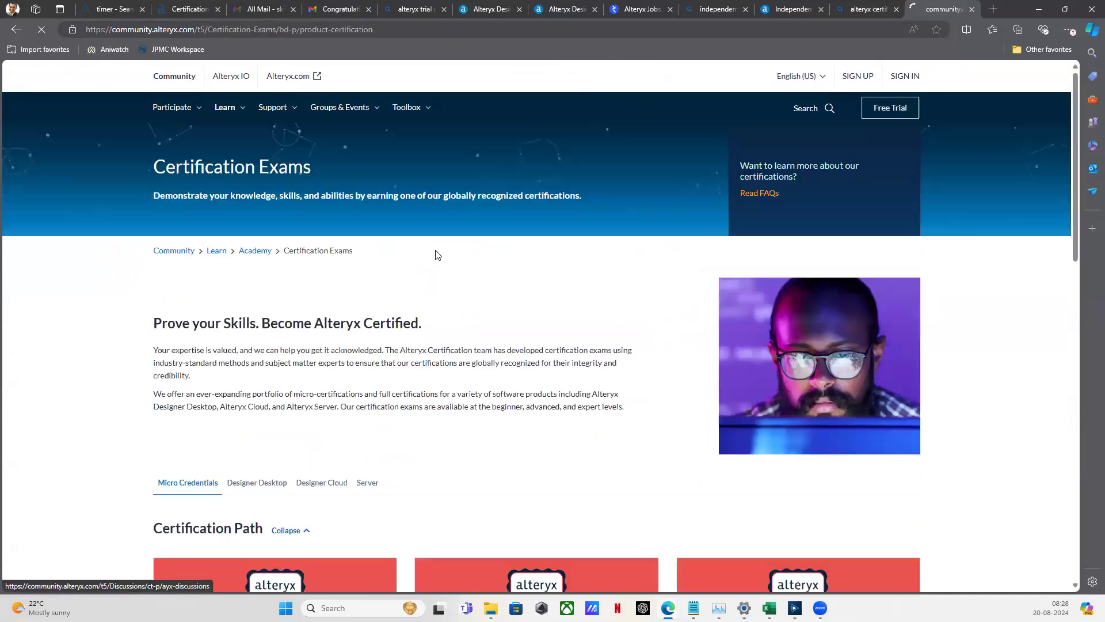
scroll(438, 255, down, 10)
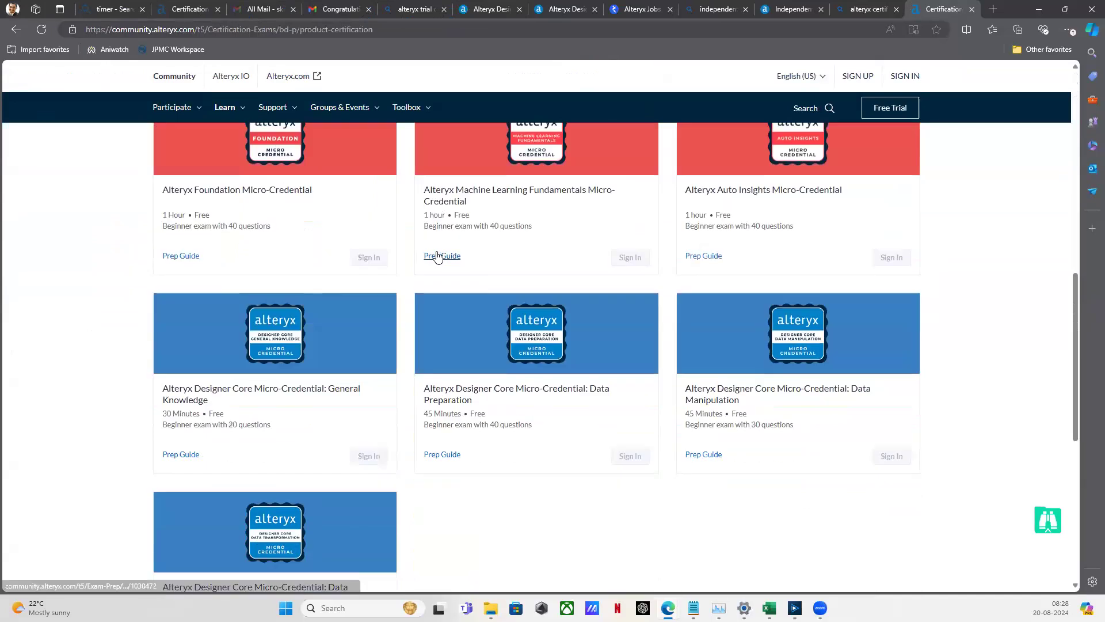
scroll(447, 266, down, 2)
scroll(439, 271, up, 3)
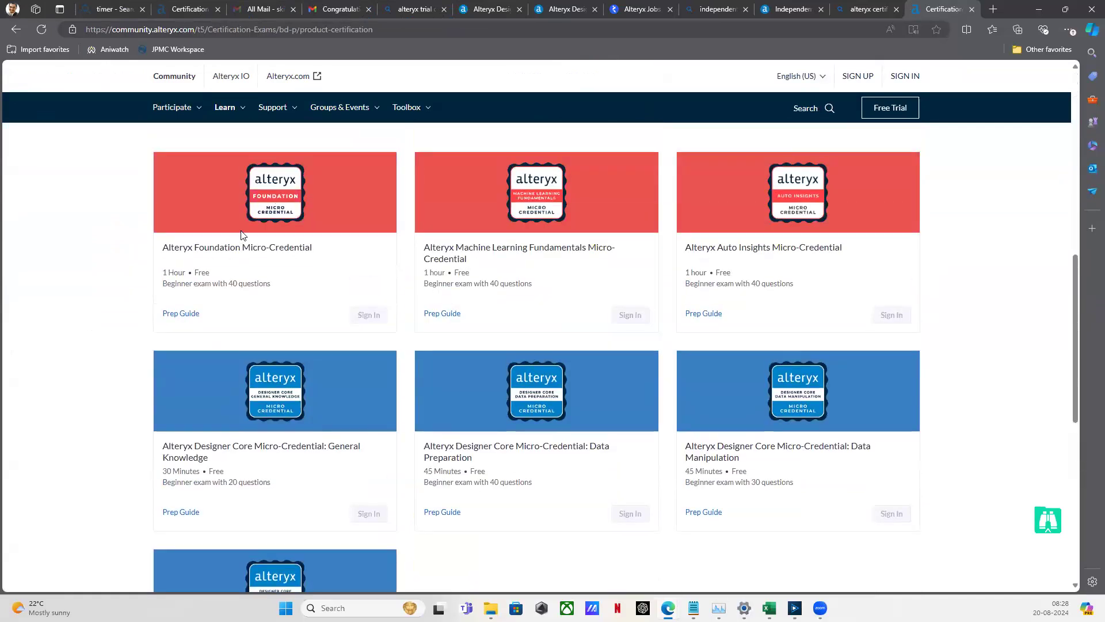
scroll(265, 334, down, 2)
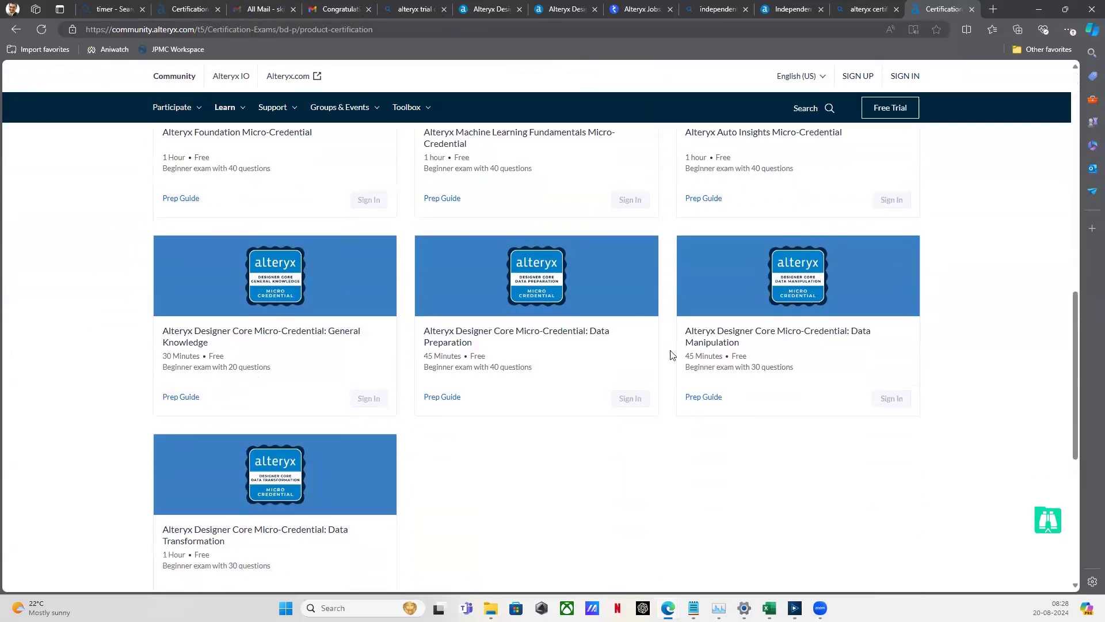
scroll(347, 213, up, 1)
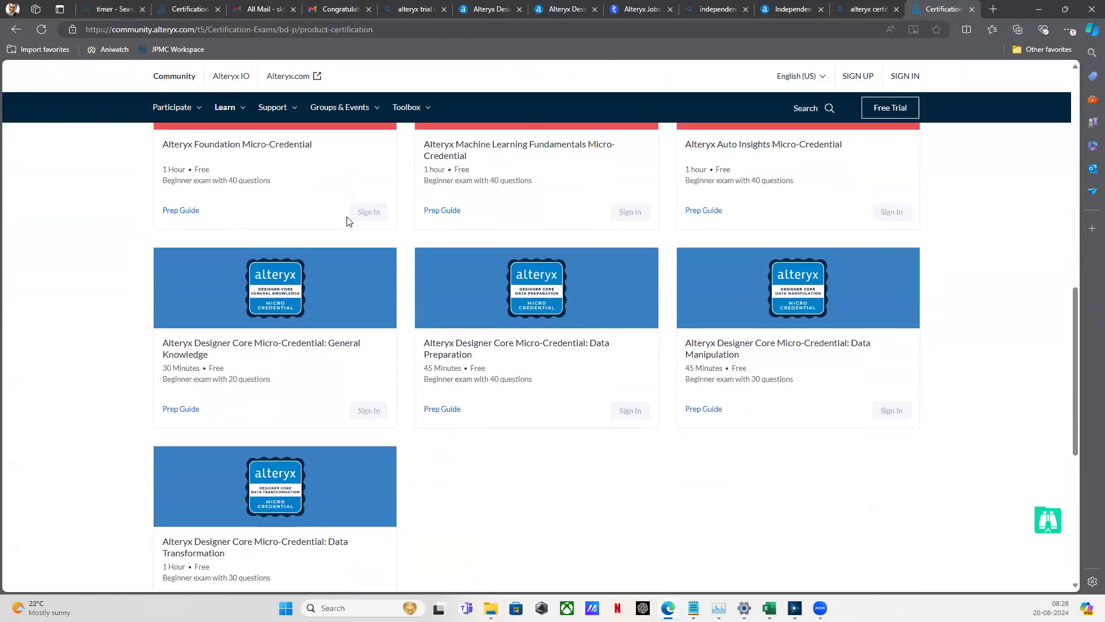
scroll(347, 213, up, 5)
Show the Designer Desktop certification path and highlight the Designer Core and Designer Advanced exam titles
click(275, 140)
scroll(284, 339, down, 1)
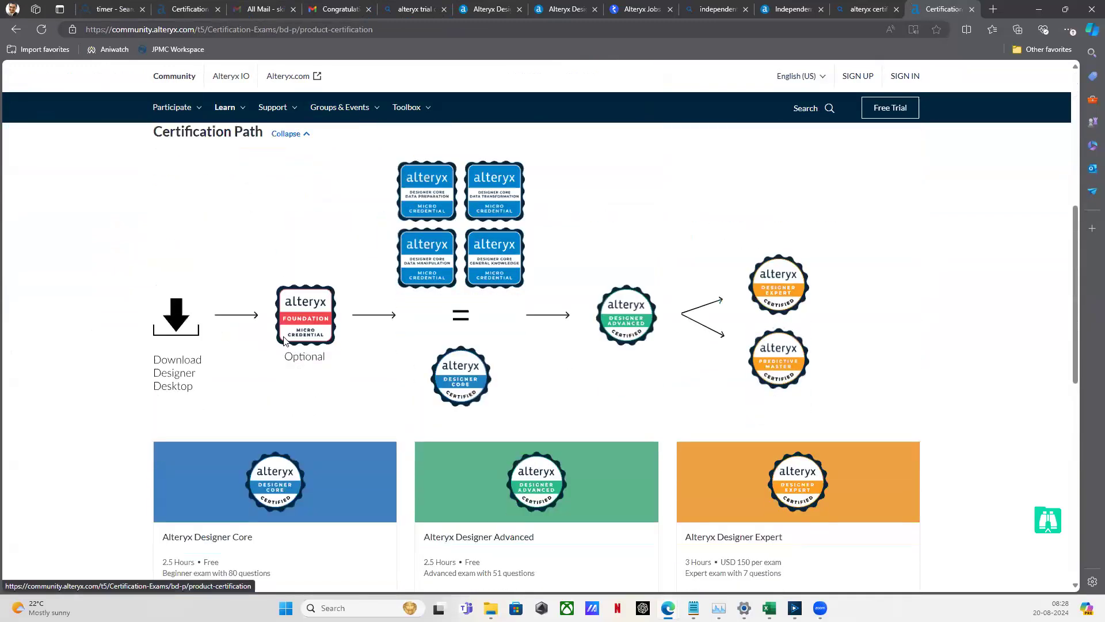
scroll(283, 340, down, 2)
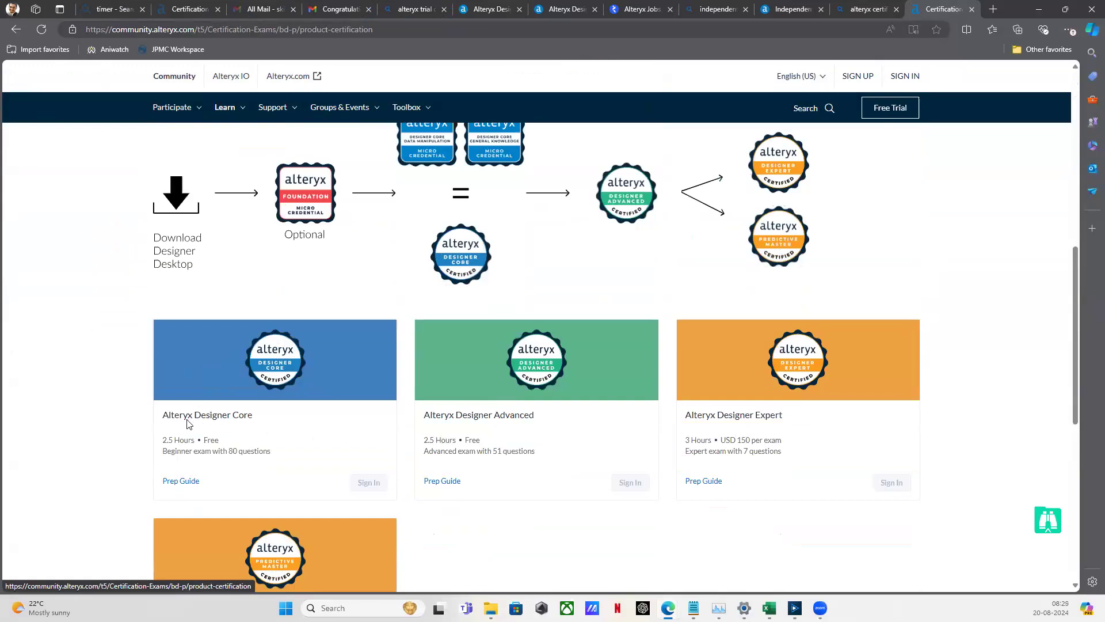
drag(161, 417, 257, 423)
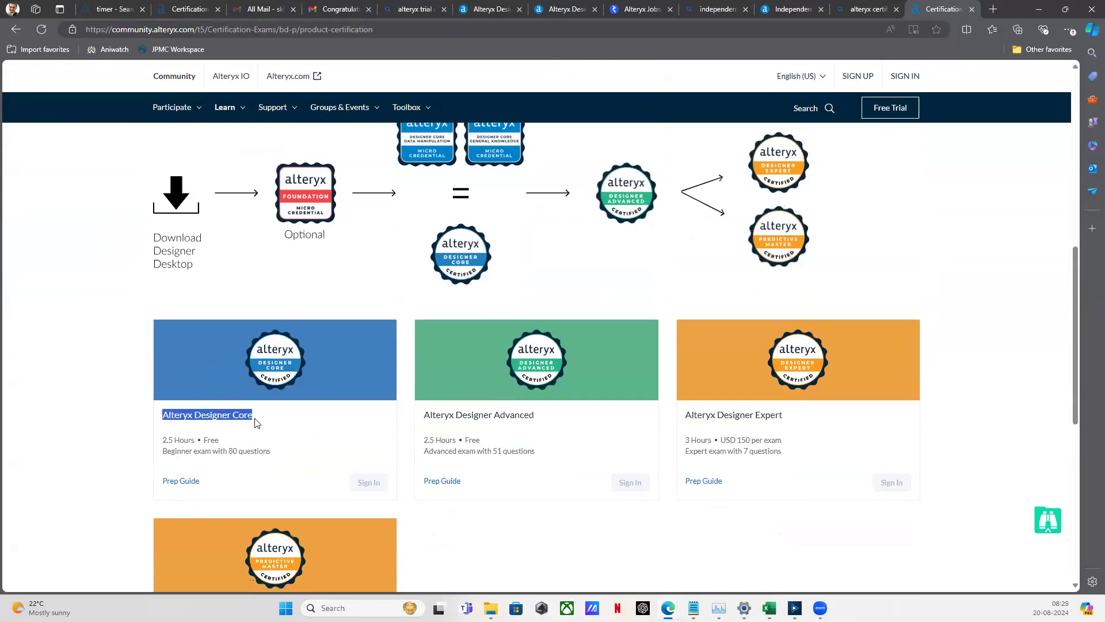
scroll(86, 412, down, 3)
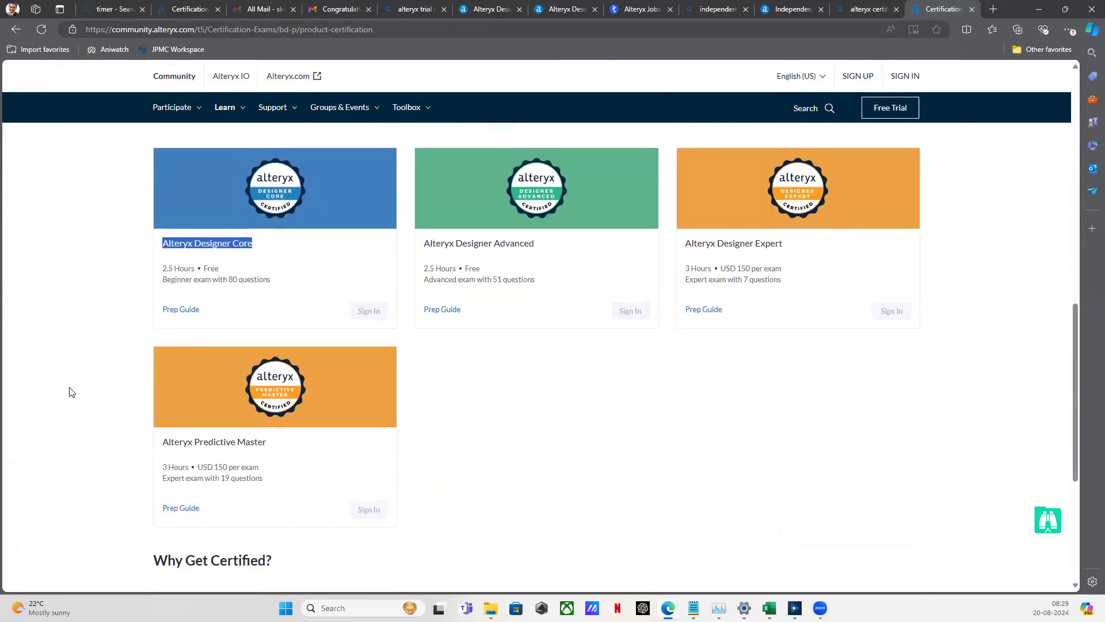
scroll(71, 392, up, 1)
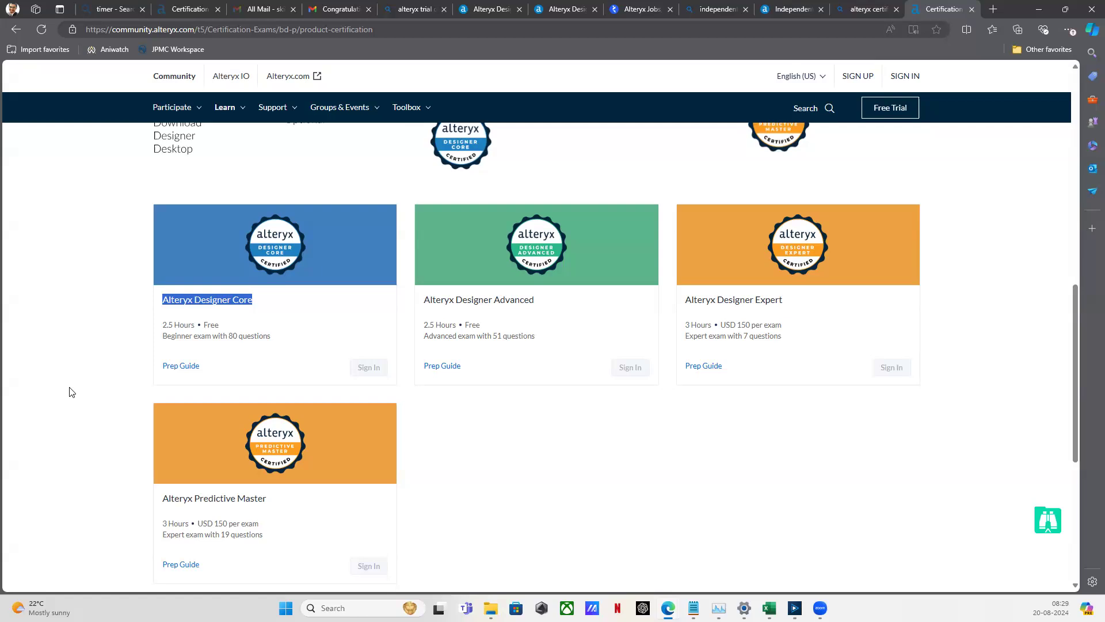
drag(423, 299, 541, 310)
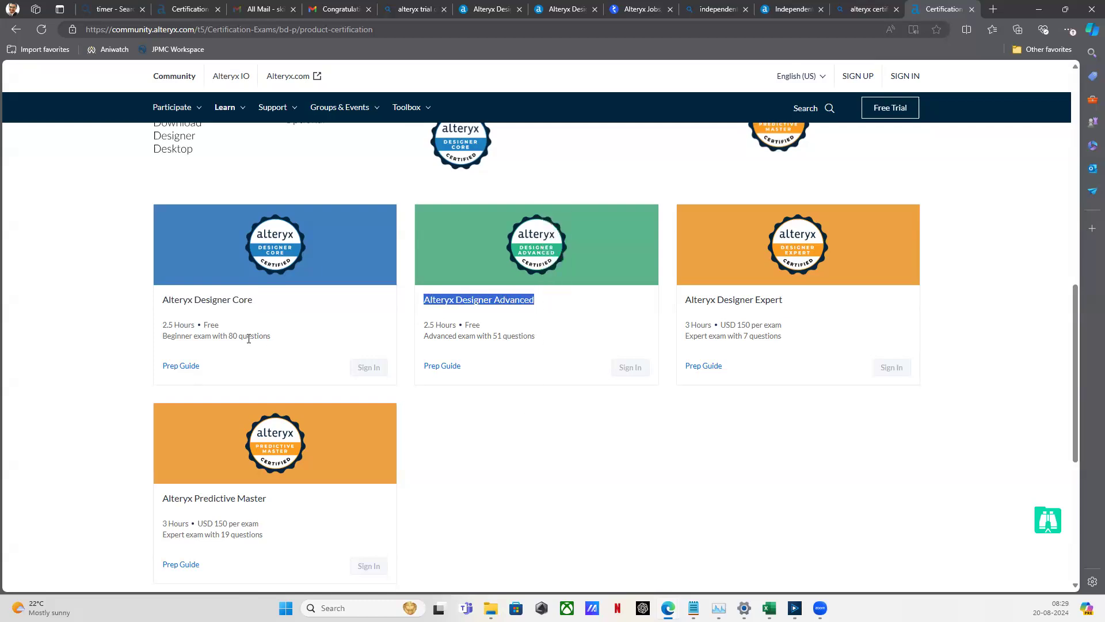
drag(257, 299, 162, 310)
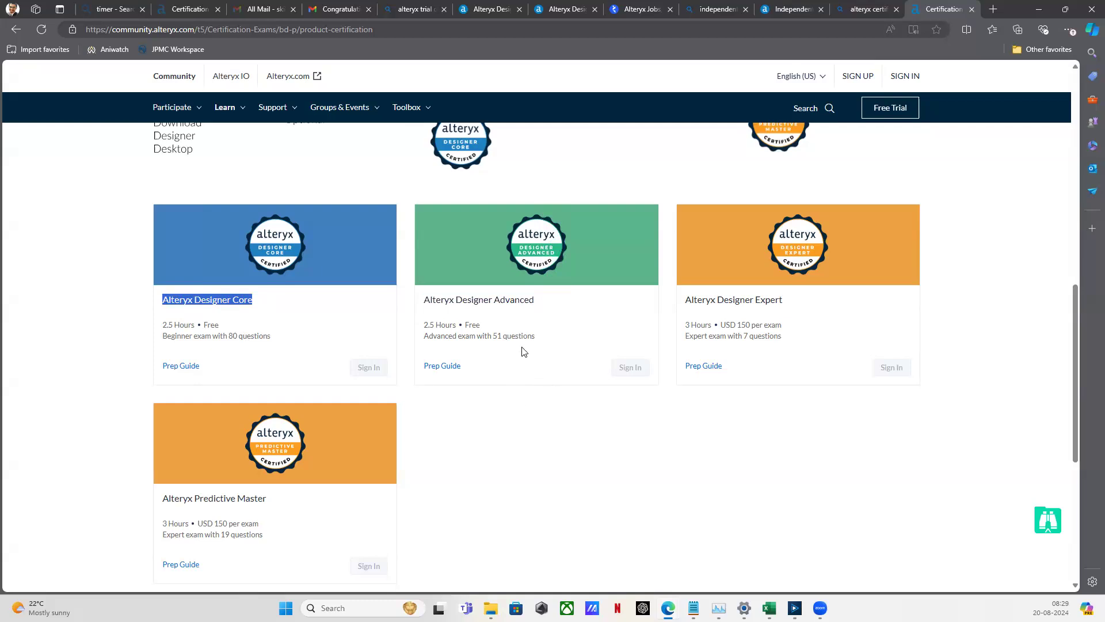
drag(537, 301, 416, 298)
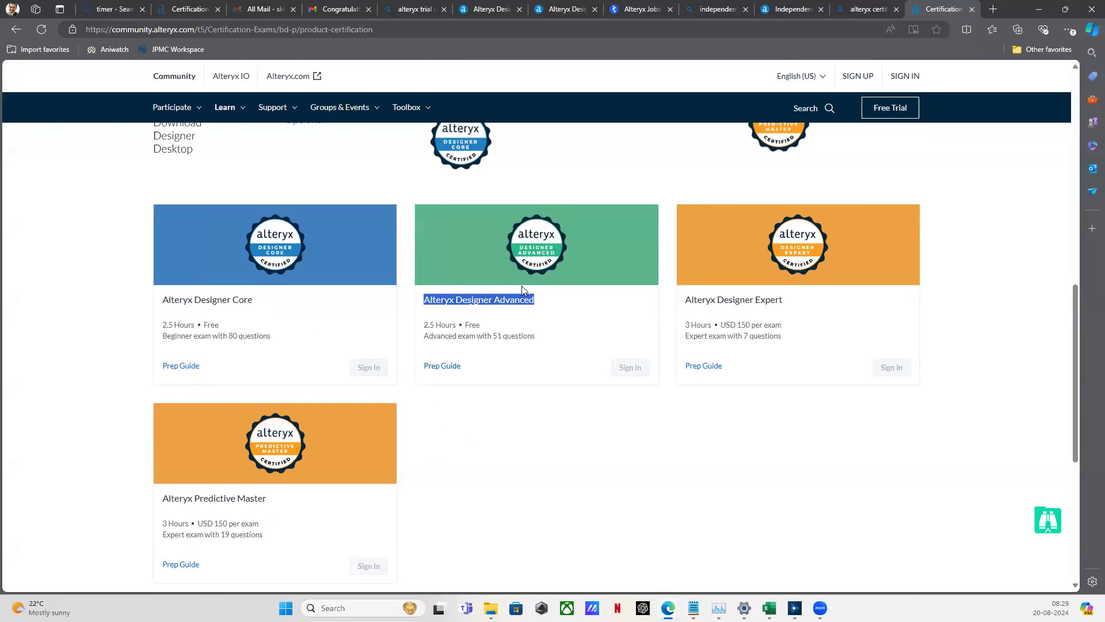
click(534, 303)
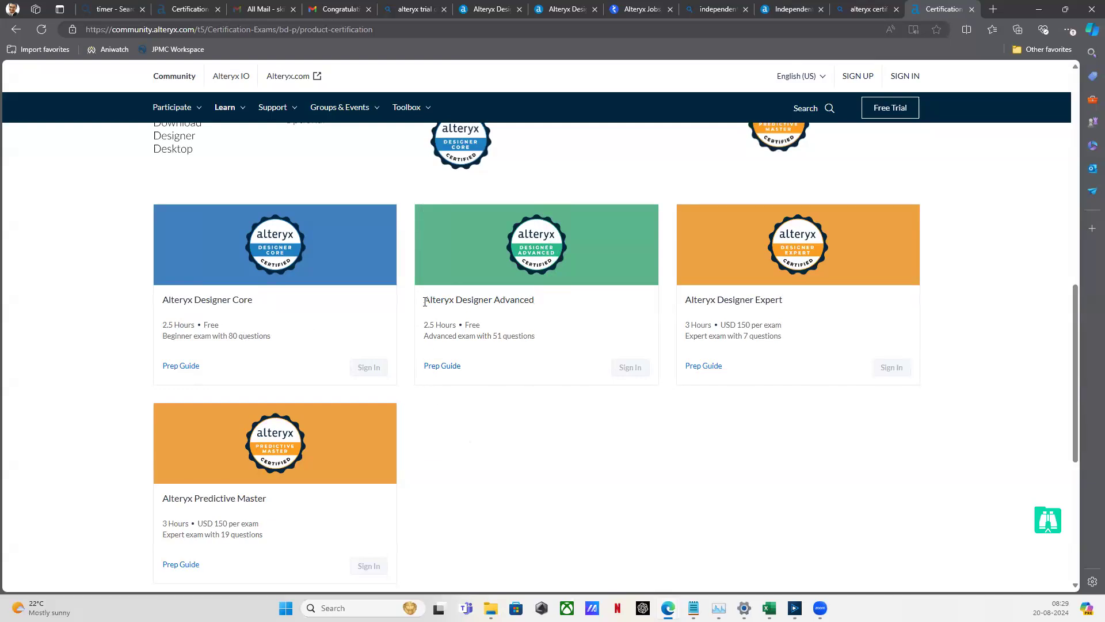